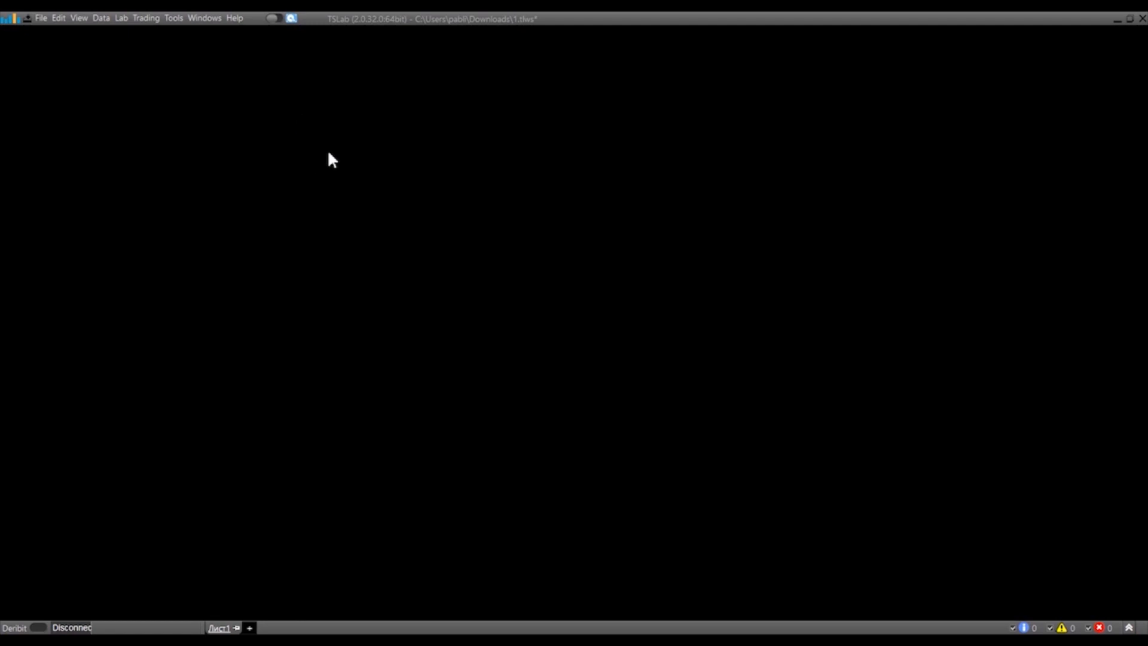
Create a script named New script2 in the script manager and open it for editing
{"action": "left_click", "coordinate": [123, 18]}
{"action": "left_click", "coordinate": [130, 35]}
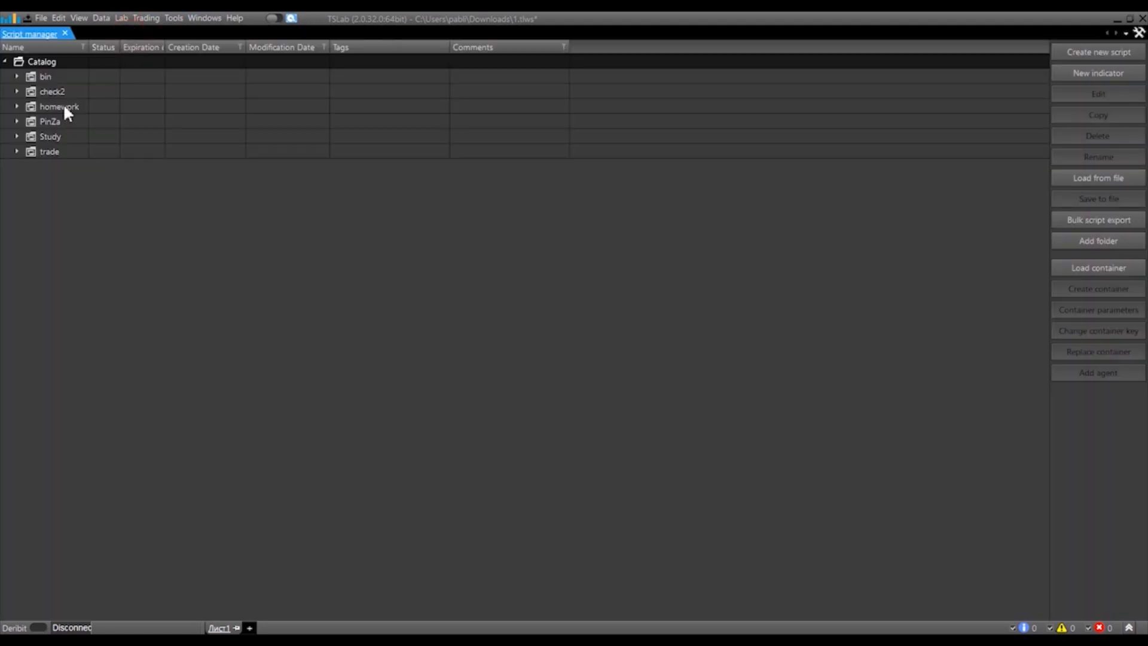
{"action": "left_click", "coordinate": [1080, 51]}
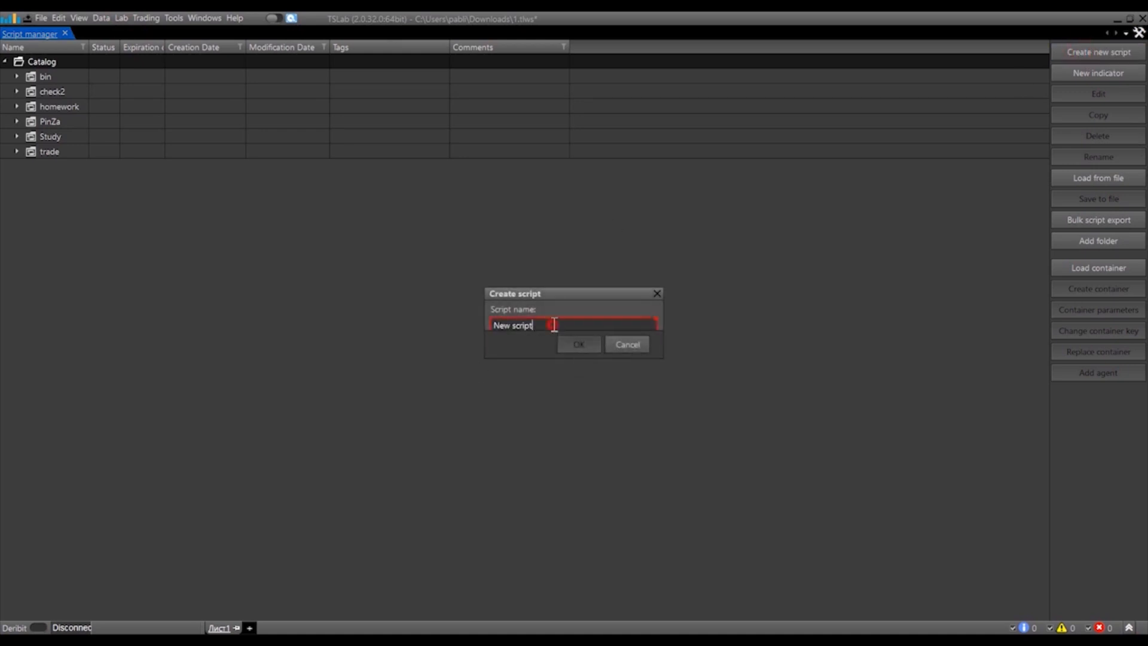
{"action": "type", "text": "2"}
{"action": "left_click", "coordinate": [578, 346]}
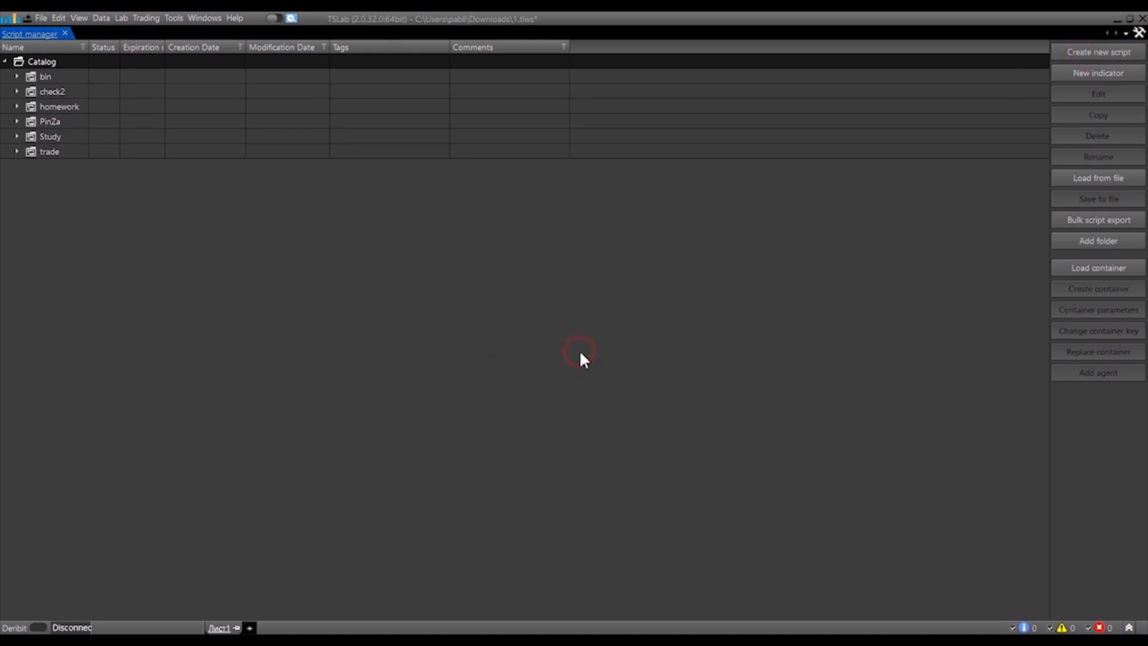
{"action": "left_click", "coordinate": [64, 167]}
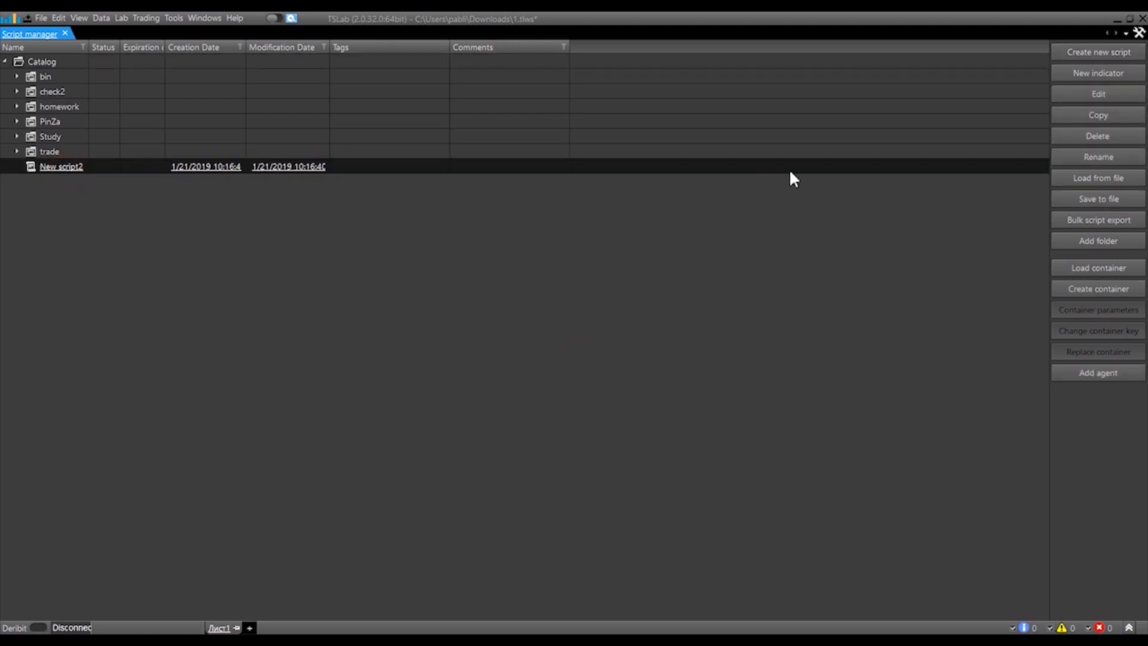
{"action": "left_click", "coordinate": [1116, 94]}
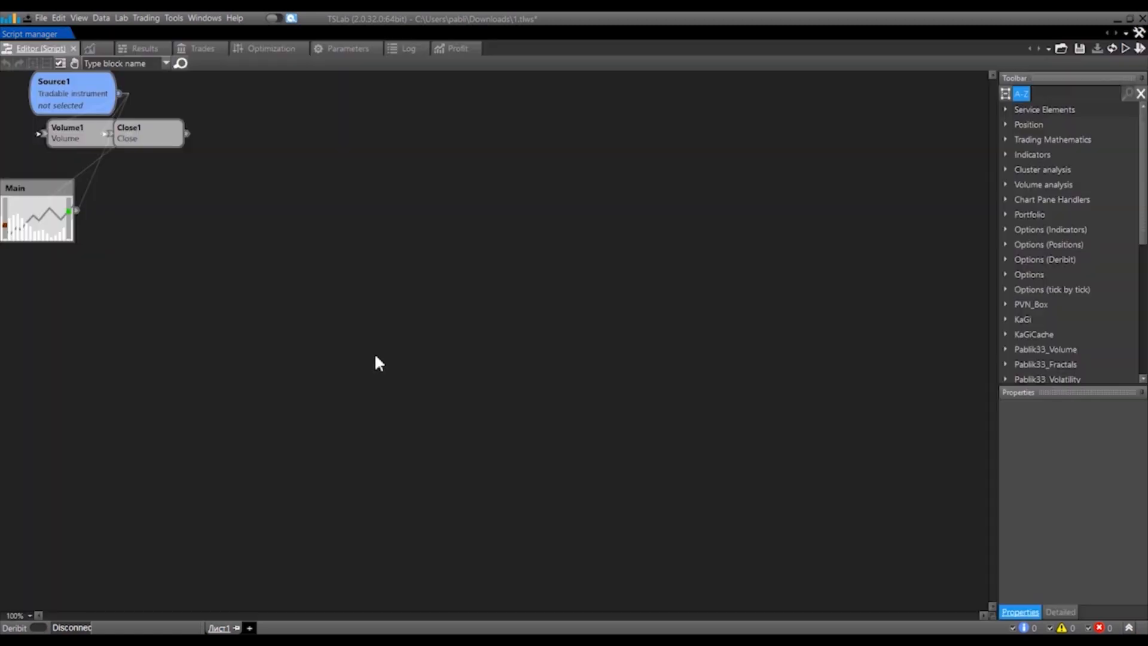
Delete the Volume1 block and rearrange the Source1, Close1 and Main blocks so they no longer overlap
{"action": "left_click_drag", "start_coordinate": [65, 251], "coordinate": [99, 251]}
{"action": "left_click_drag", "start_coordinate": [165, 152], "coordinate": [264, 129]}
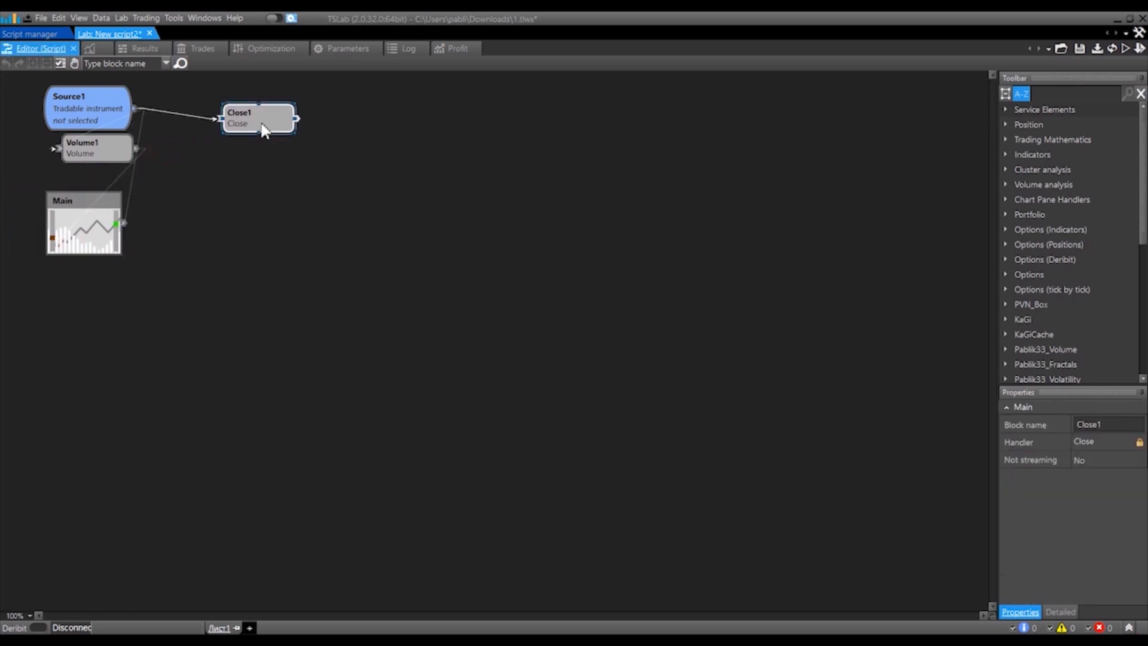
{"action": "left_click_drag", "start_coordinate": [77, 147], "coordinate": [204, 191]}
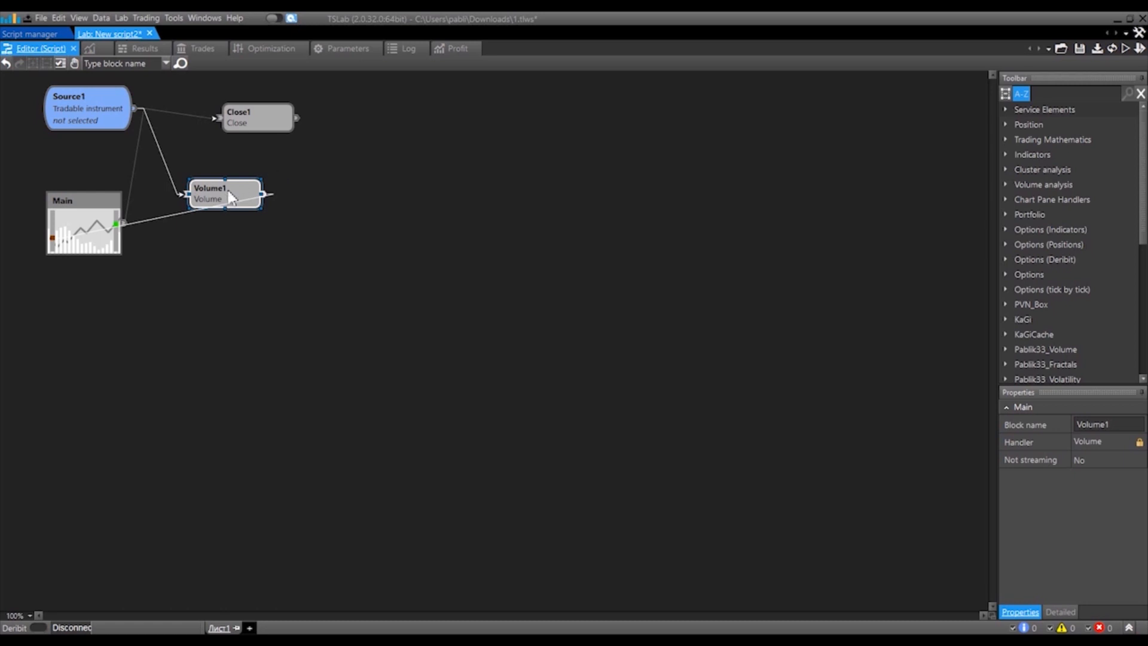
{"action": "left_click", "coordinate": [210, 193]}
{"action": "key", "text": "Delete"}
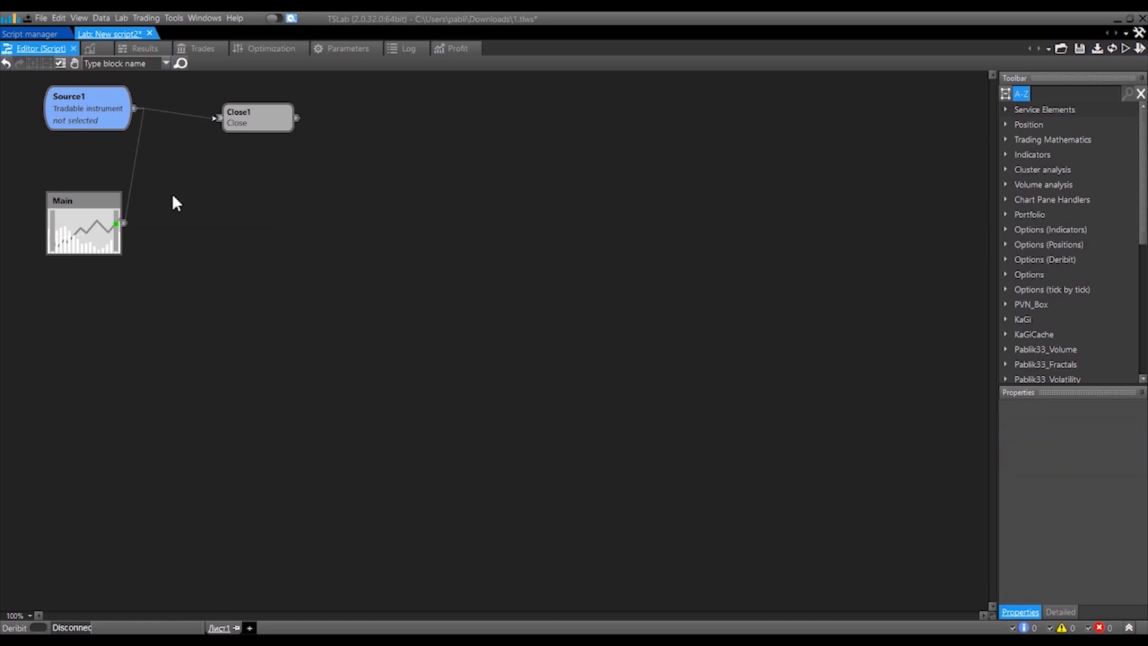
{"action": "left_click_drag", "start_coordinate": [99, 122], "coordinate": [95, 148]}
{"action": "left_click_drag", "start_coordinate": [253, 125], "coordinate": [213, 197]}
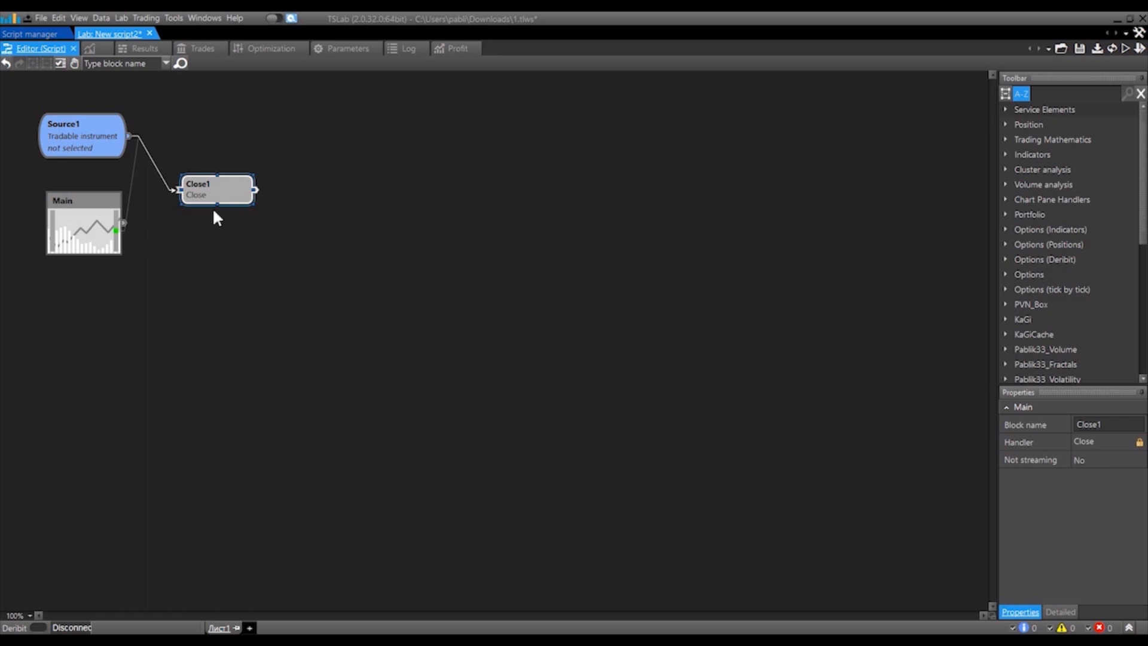
Assign the instrument GDAX.BTC-USD_141201_181016 from the crypto data provider to the Source1 block
{"action": "double_click", "coordinate": [93, 150]}
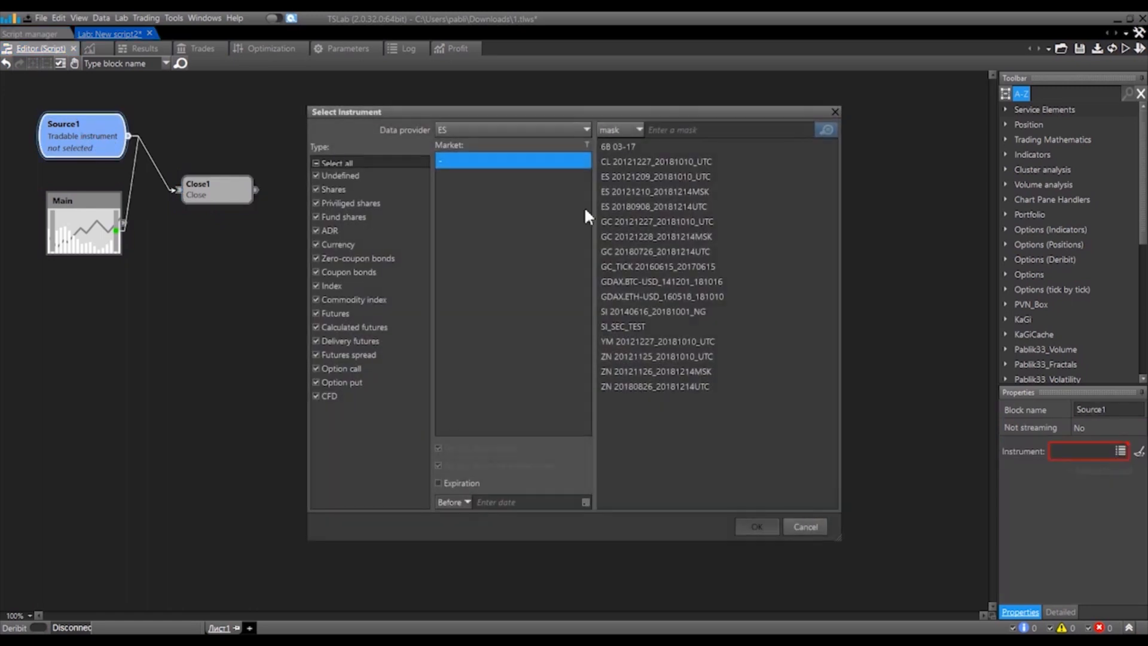
{"action": "left_click", "coordinate": [578, 129]}
{"action": "left_click", "coordinate": [448, 160]}
{"action": "left_click", "coordinate": [662, 281]}
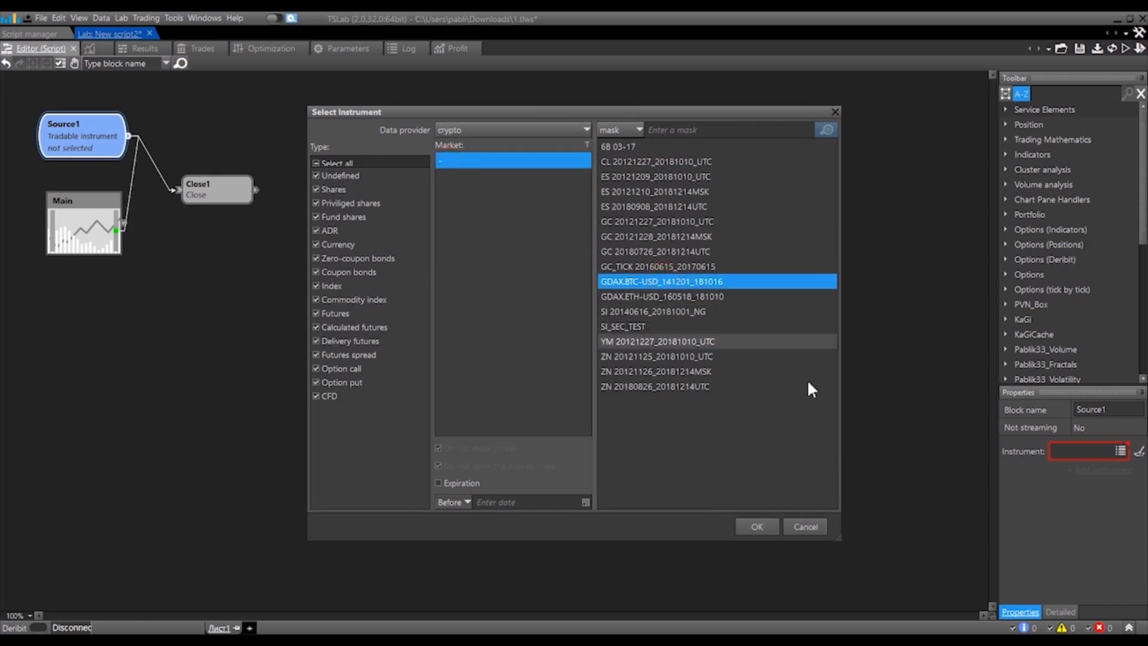
{"action": "left_click", "coordinate": [755, 527]}
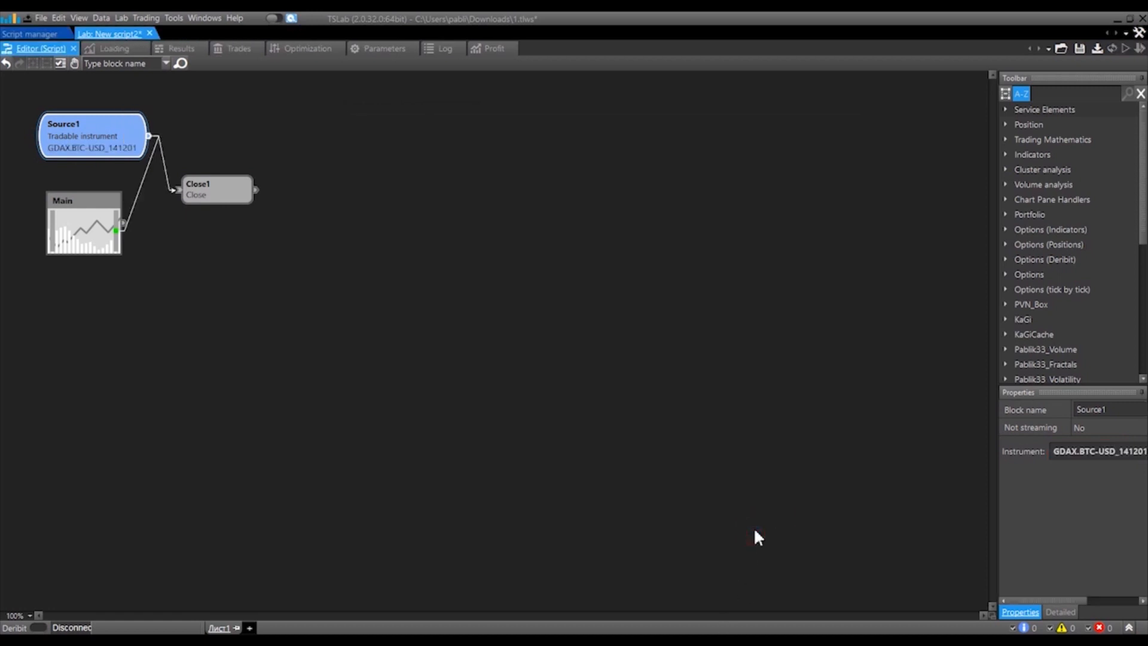
Set the script's offline data start date to 12/21/2015 in the laboratory properties
{"action": "right_click", "coordinate": [234, 276]}
{"action": "left_click", "coordinate": [272, 453]}
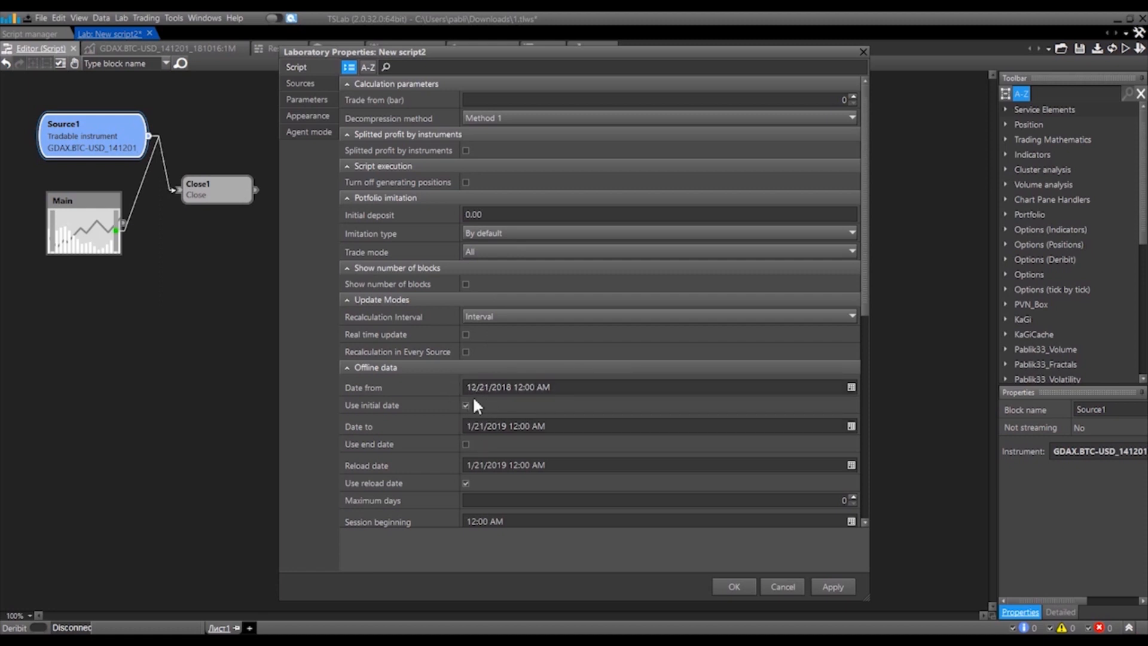
{"action": "left_click", "coordinate": [506, 387]}
{"action": "left_click_drag", "start_coordinate": [507, 389], "coordinate": [514, 389]}
{"action": "type", "text": "5"}
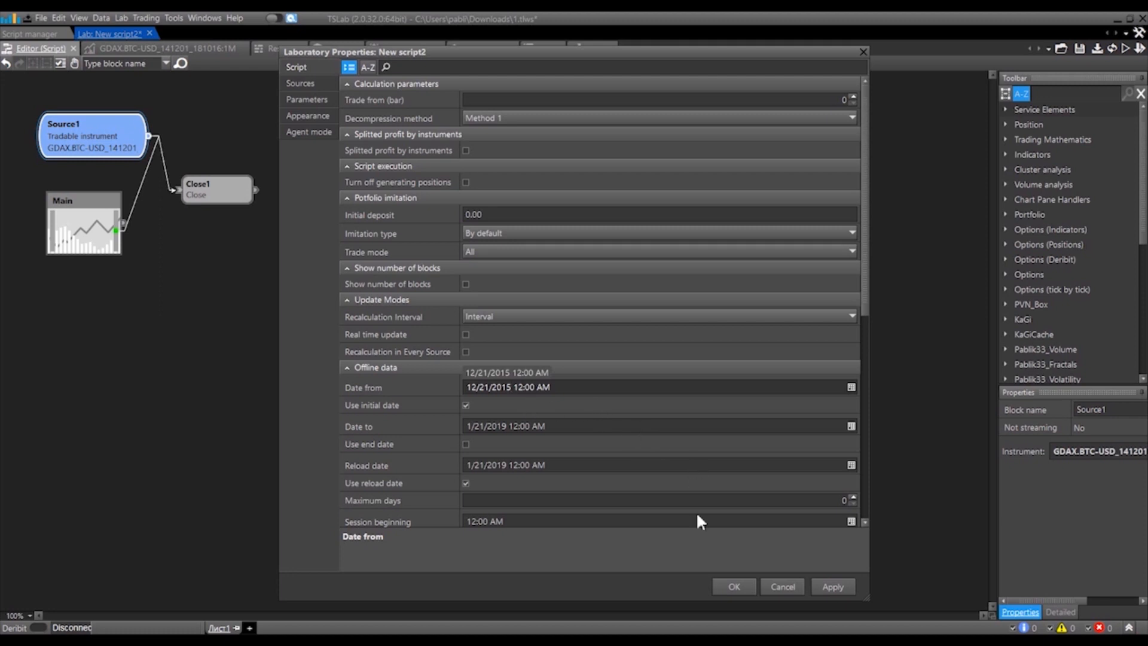
{"action": "left_click", "coordinate": [733, 588]}
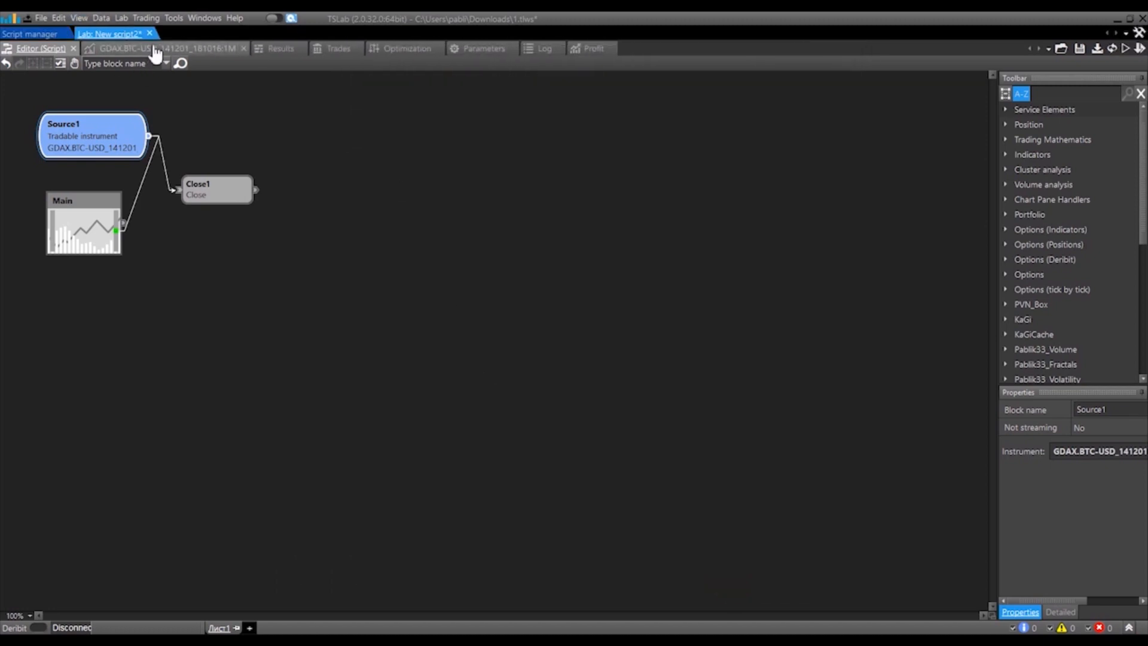
Open the GDAX.BTC-USD chart, switch it to 5-minute bars and review the price history back to the start date
{"action": "left_click", "coordinate": [153, 48]}
{"action": "scroll", "coordinate": [705, 290], "scroll_direction": "down", "scroll_amount": 10}
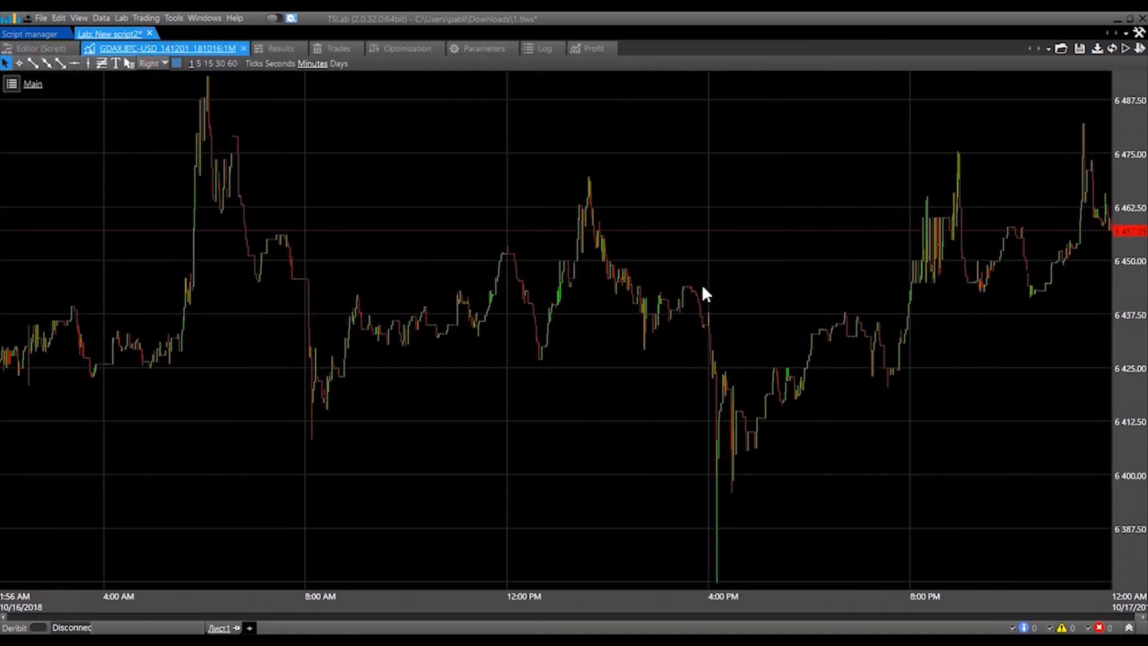
{"action": "scroll", "coordinate": [652, 291], "scroll_direction": "down", "scroll_amount": 10}
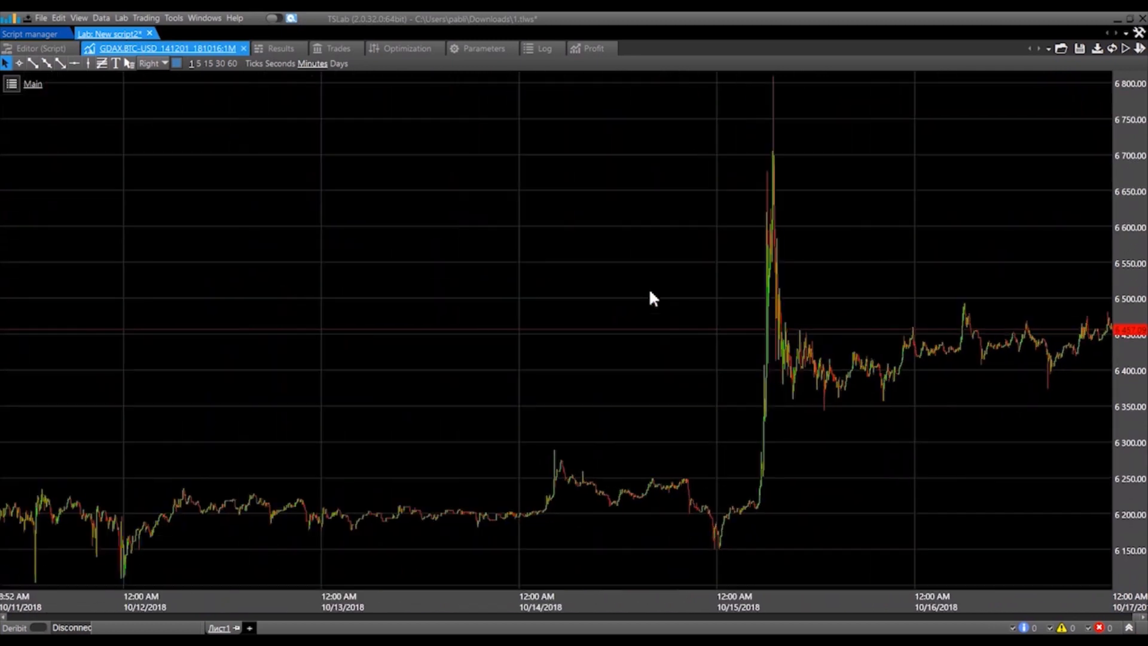
{"action": "scroll", "coordinate": [650, 297], "scroll_direction": "down", "scroll_amount": 4}
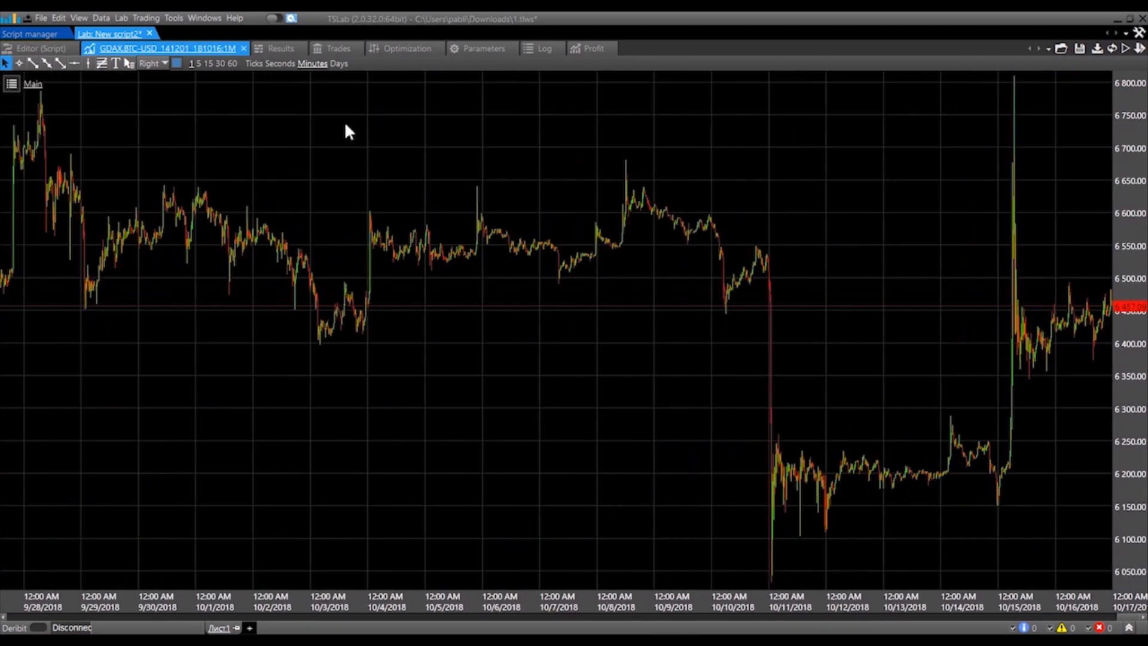
{"action": "scroll", "coordinate": [329, 150], "scroll_direction": "down", "scroll_amount": 6}
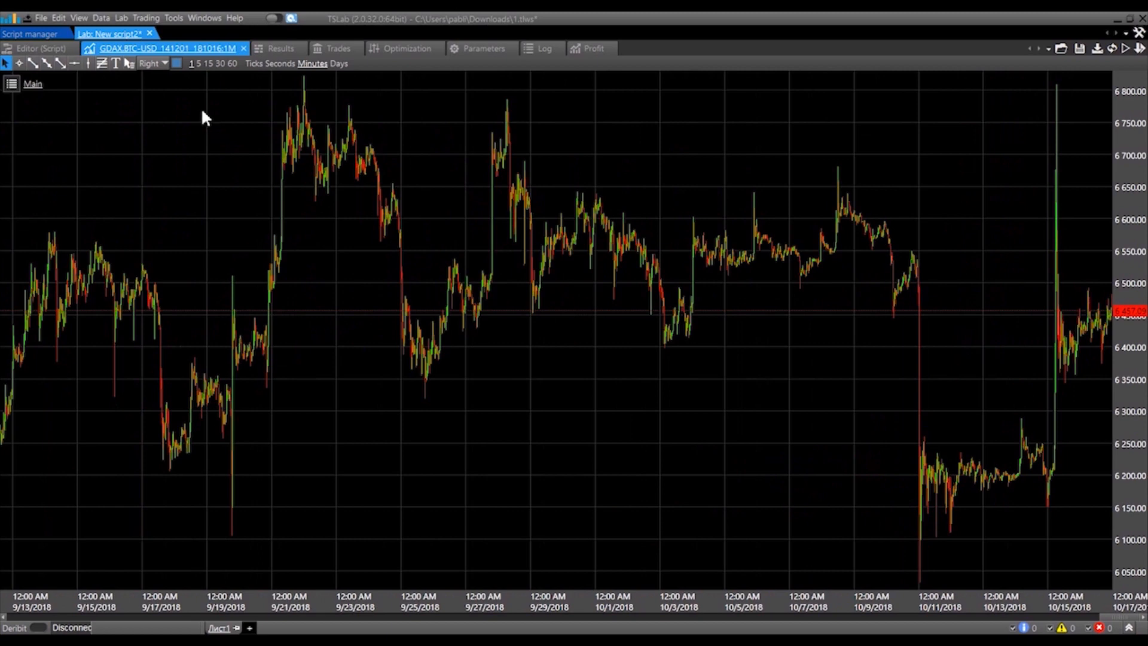
{"action": "left_click", "coordinate": [199, 64]}
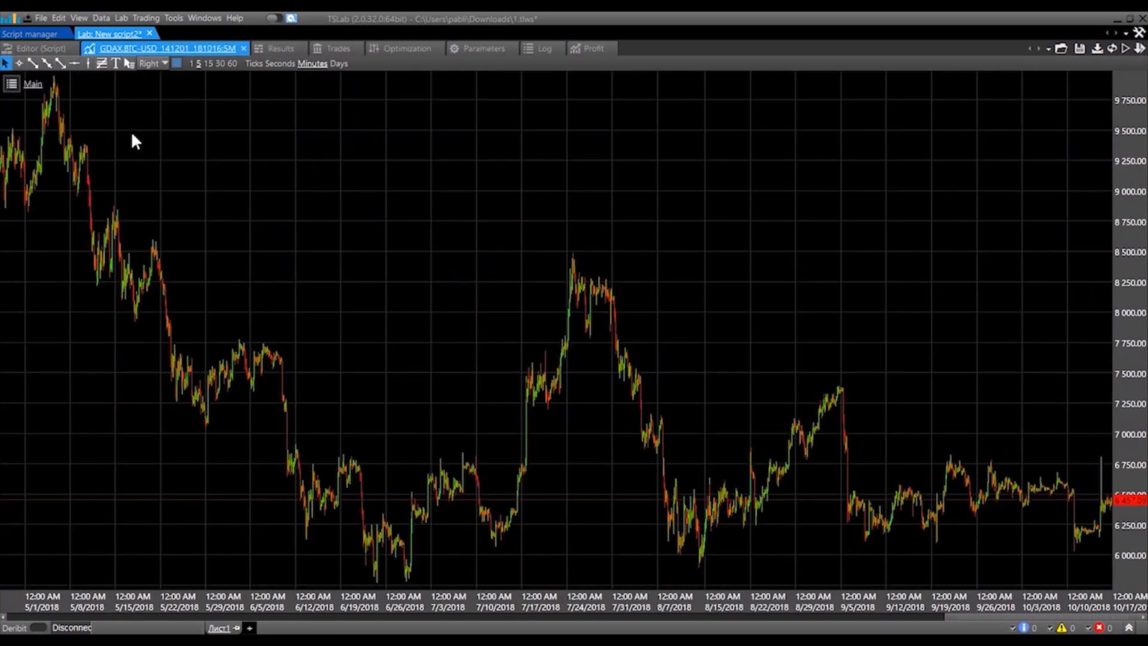
{"action": "scroll", "coordinate": [474, 239], "scroll_direction": "down", "scroll_amount": 10}
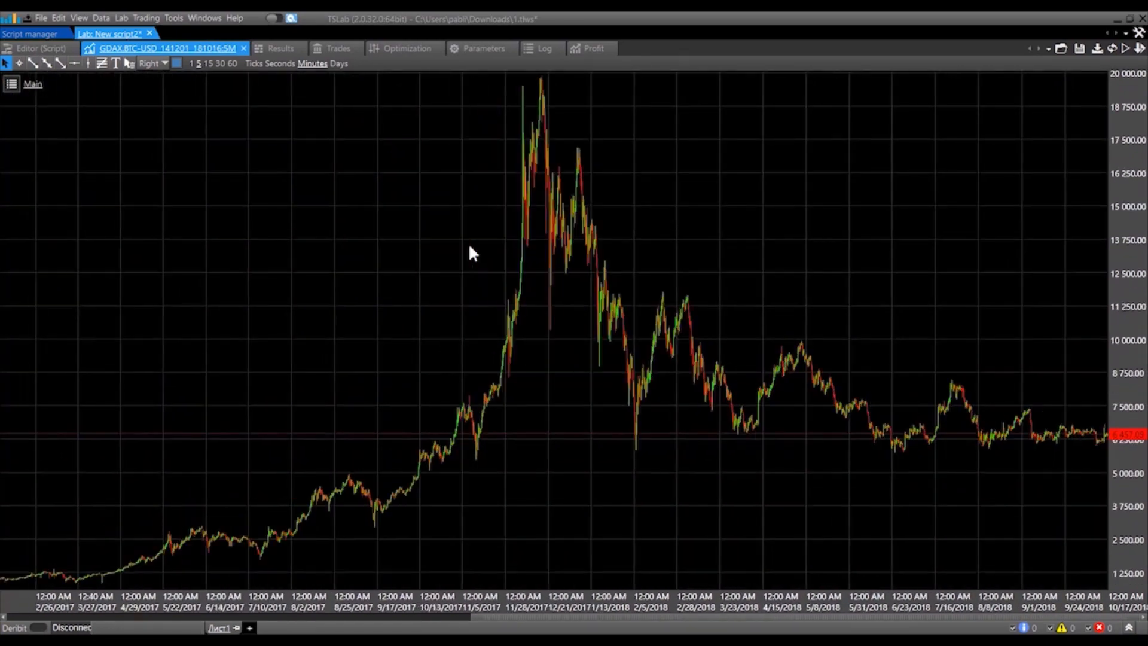
{"action": "scroll", "coordinate": [468, 242], "scroll_direction": "down", "scroll_amount": 2}
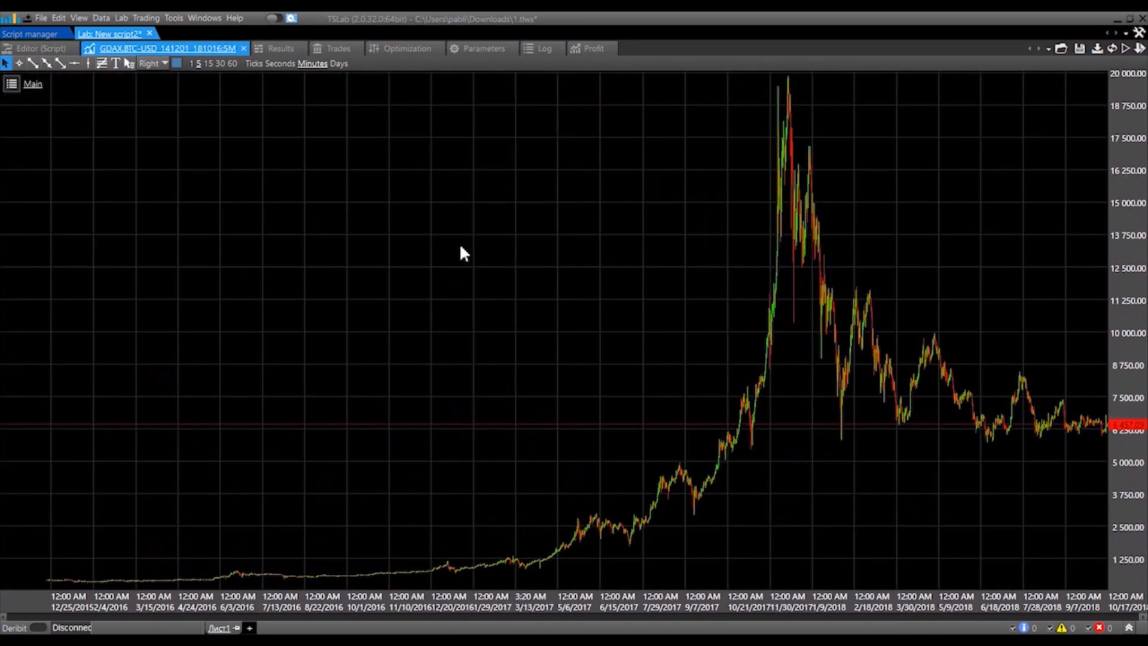
{"action": "scroll", "coordinate": [459, 243], "scroll_direction": "up", "scroll_amount": 4}
Find the SMA indicator in the block library and add two SMA blocks to the script beside Close1
{"action": "left_click", "coordinate": [18, 47]}
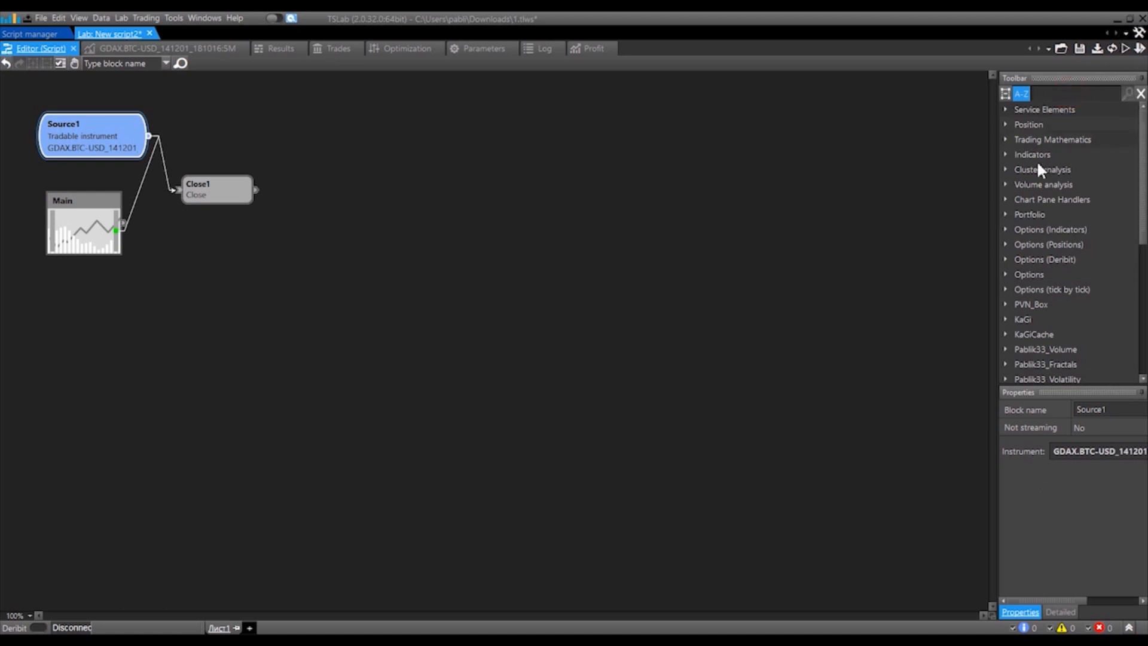
{"action": "type", "text": "sma"}
{"action": "left_click", "coordinate": [1005, 109]}
{"action": "left_click_drag", "start_coordinate": [1058, 123], "coordinate": [316, 118]}
{"action": "left_click_drag", "start_coordinate": [1050, 129], "coordinate": [312, 205]}
Rename the upper SMA block SMAslow and the lower one SMAfast
{"action": "left_click", "coordinate": [345, 138]}
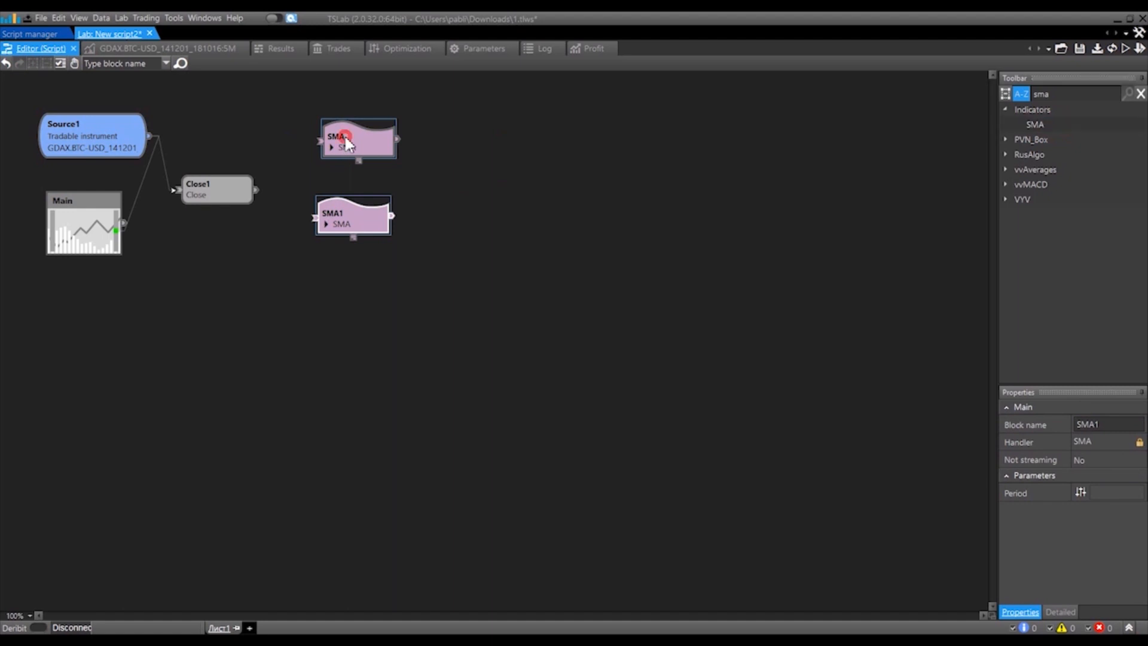
{"action": "left_click", "coordinate": [1113, 422]}
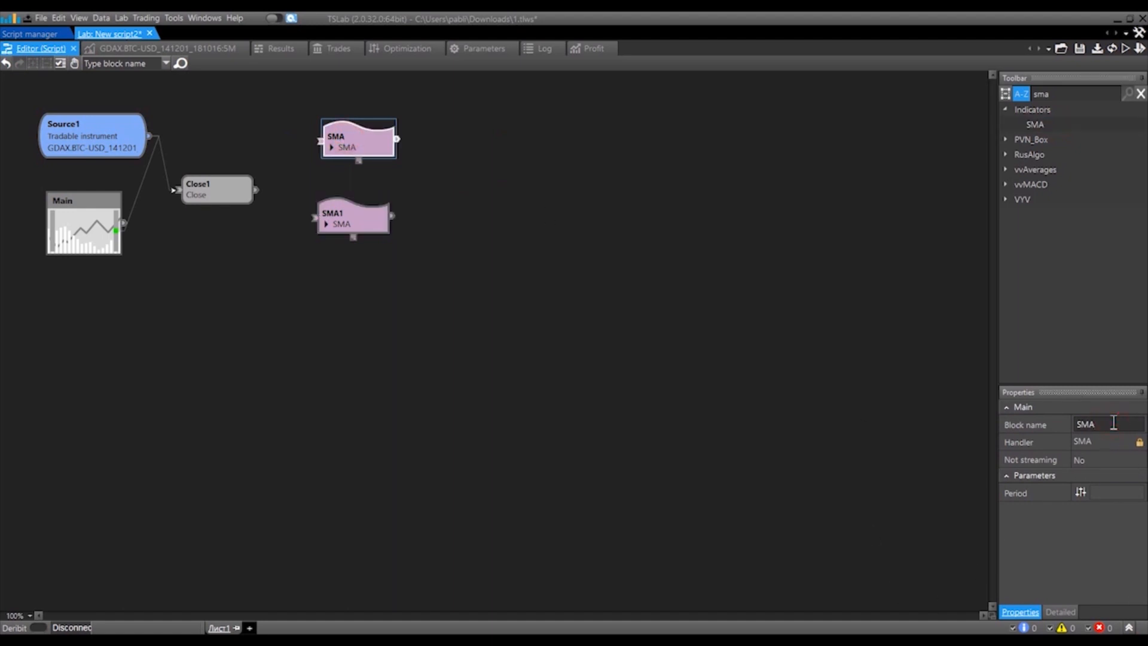
{"action": "type", "text": "slow"}
{"action": "left_click", "coordinate": [572, 311]}
{"action": "left_click", "coordinate": [348, 215]}
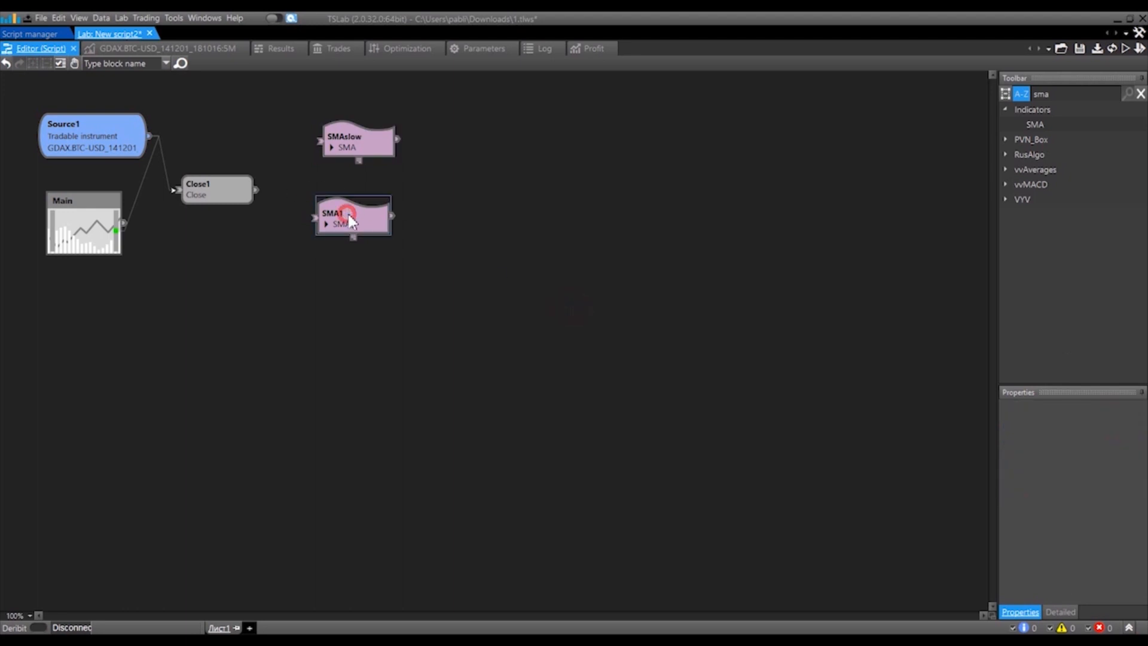
{"action": "left_click", "coordinate": [1116, 423]}
{"action": "key", "text": "BackSpace"}
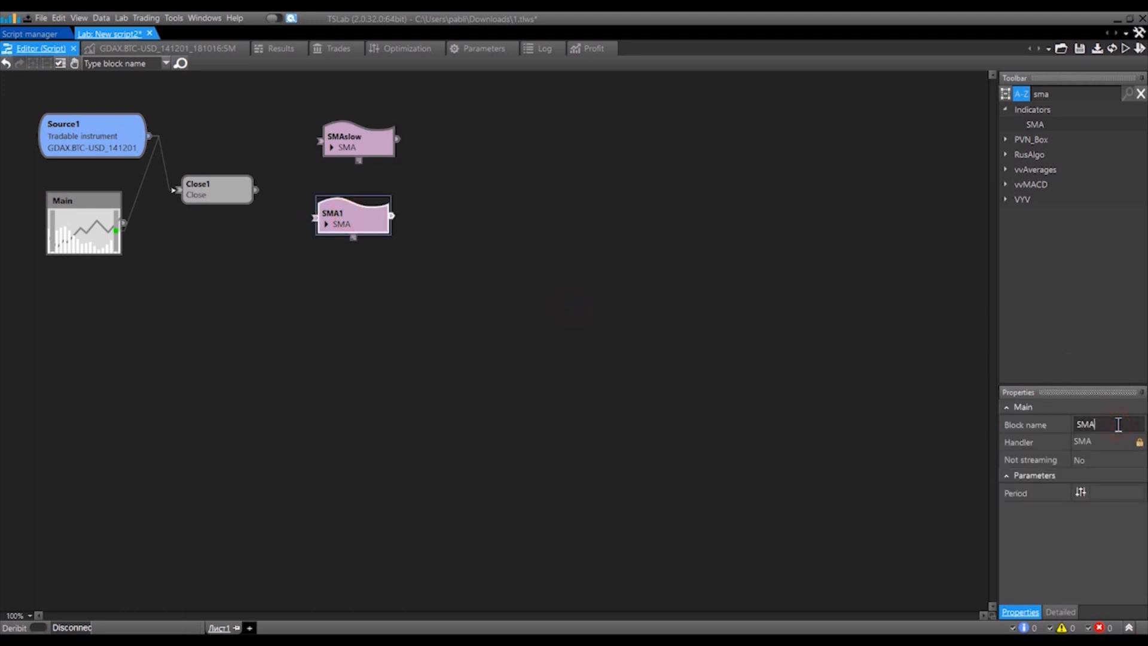
{"action": "type", "text": "fast"}
{"action": "left_click", "coordinate": [887, 444]}
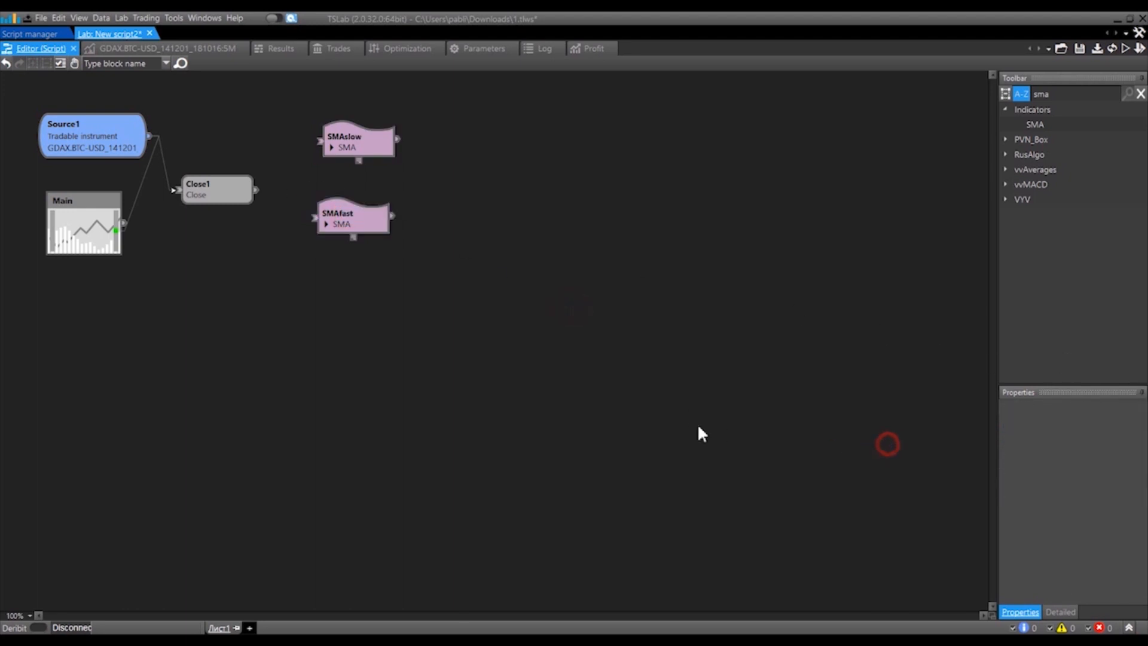
Connect the Close1 output to the inputs of SMAslow and SMAfast, and space the three blocks evenly
{"action": "left_click_drag", "start_coordinate": [256, 191], "coordinate": [317, 141]}
{"action": "left_click_drag", "start_coordinate": [257, 193], "coordinate": [313, 219]}
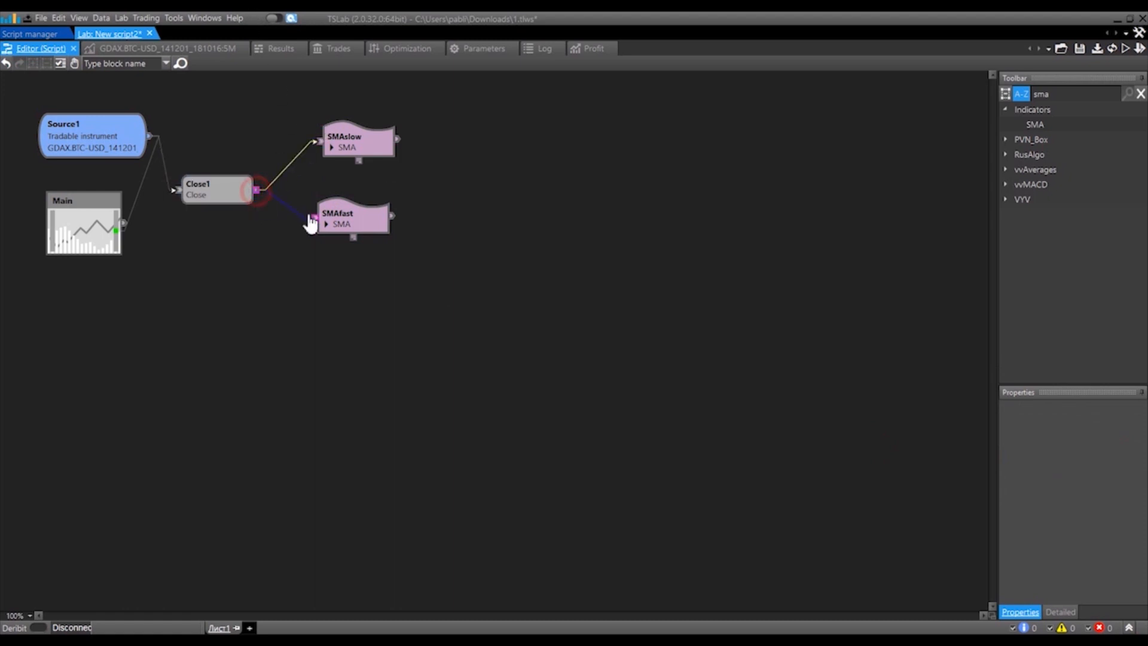
{"action": "left_click_drag", "start_coordinate": [205, 191], "coordinate": [210, 176]}
{"action": "left_click_drag", "start_coordinate": [346, 145], "coordinate": [318, 137]}
{"action": "left_click_drag", "start_coordinate": [346, 219], "coordinate": [328, 231]}
{"action": "left_click_drag", "start_coordinate": [322, 136], "coordinate": [332, 136]}
{"action": "left_click_drag", "start_coordinate": [328, 241], "coordinate": [326, 243]}
Find the Cross under block in Trading Mathematics and place it beyond the two SMA blocks
{"action": "double_click", "coordinate": [1063, 94]}
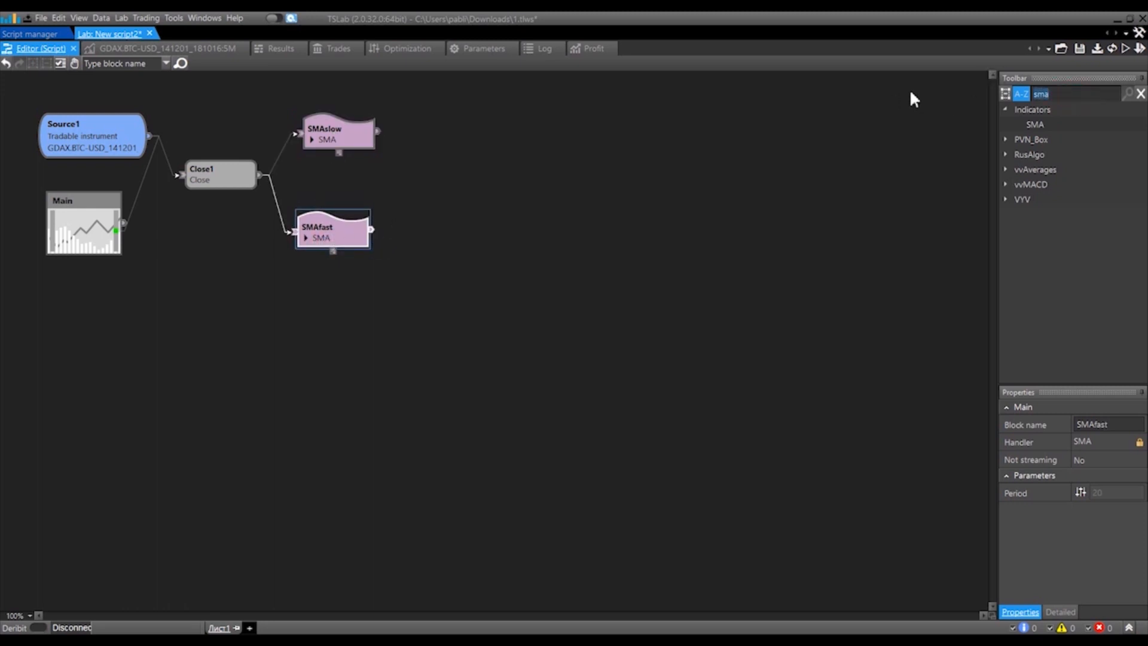
{"action": "type", "text": "cro"}
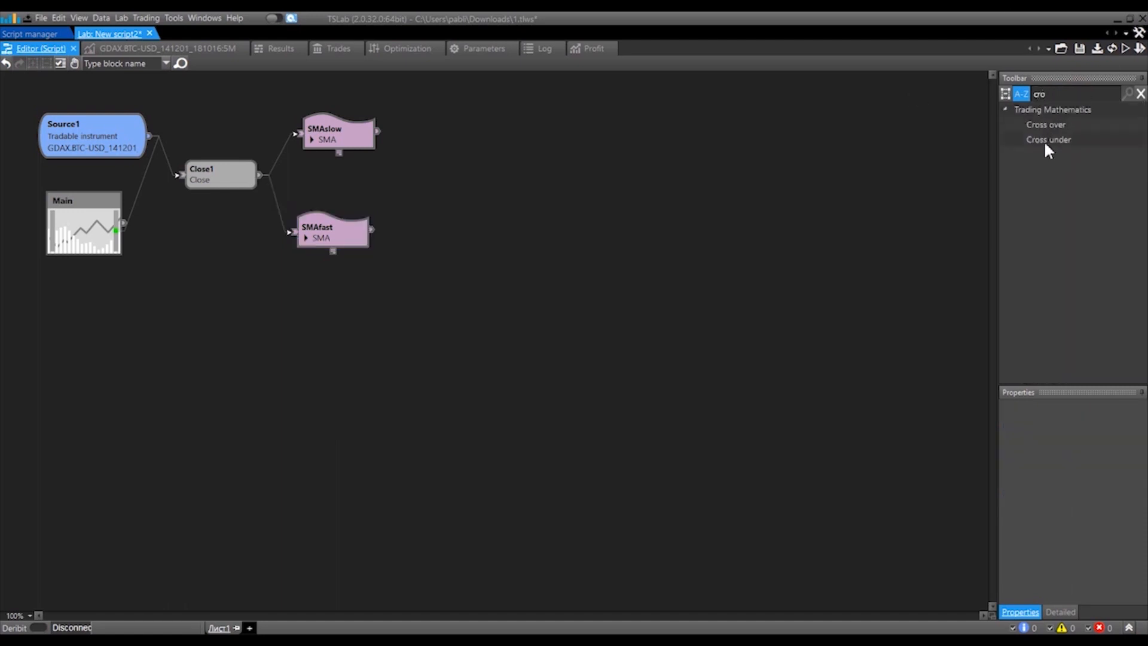
{"action": "left_click_drag", "start_coordinate": [1056, 142], "coordinate": [442, 170]}
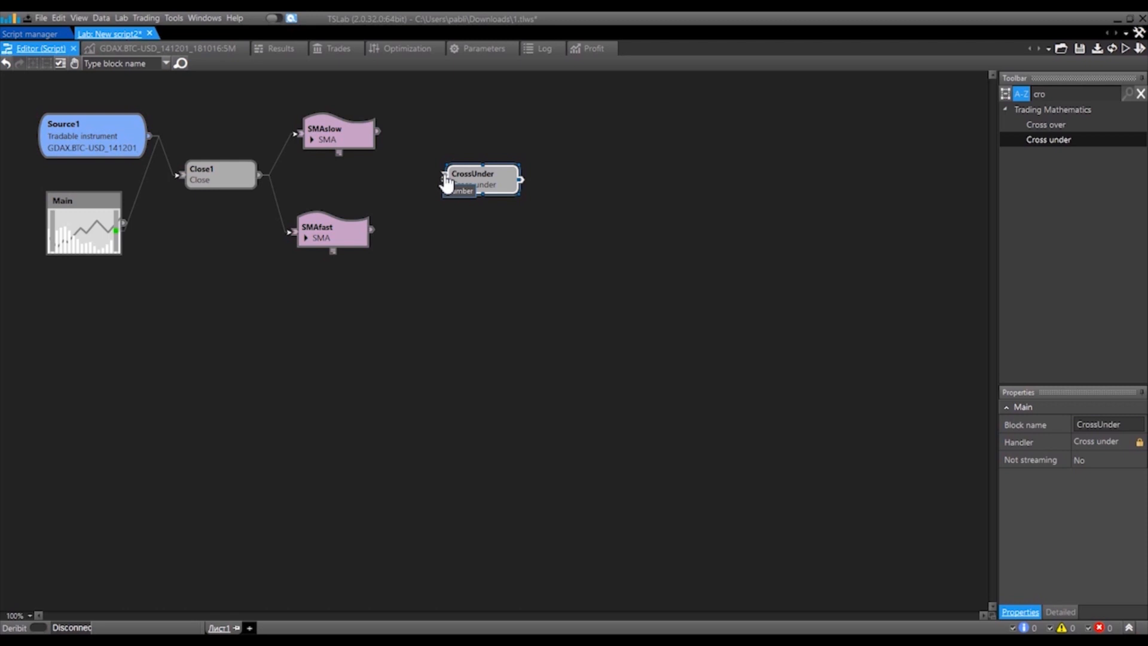
{"action": "left_click_drag", "start_coordinate": [379, 131], "coordinate": [462, 186]}
{"action": "left_click", "coordinate": [413, 157]}
{"action": "key", "text": "Delete"}
Connect SMAslow to the first input of the CrossUnder block and SMAfast to its second input
{"action": "left_click", "coordinate": [379, 140]}
{"action": "left_click_drag", "start_coordinate": [378, 132], "coordinate": [443, 174]}
{"action": "left_click_drag", "start_coordinate": [372, 228], "coordinate": [442, 183]}
{"action": "left_click", "coordinate": [375, 234]}
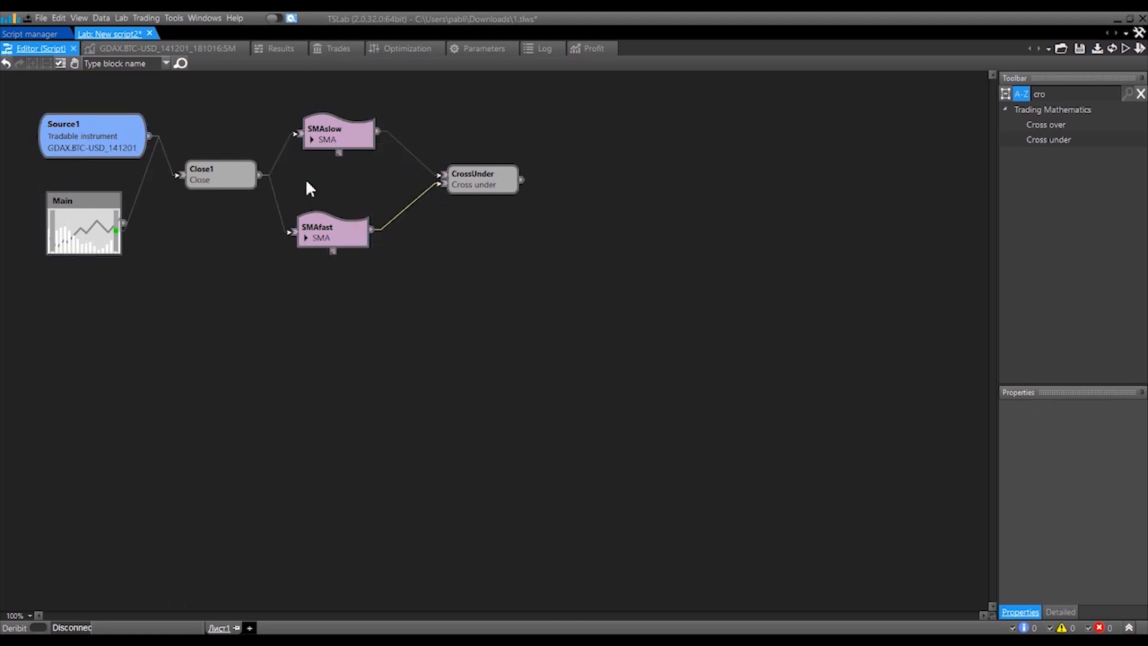
Reposition the Main chart pane and connect the SMAslow and SMAfast outputs to it for plotting
{"action": "left_click_drag", "start_coordinate": [70, 216], "coordinate": [98, 237]}
{"action": "left_click_drag", "start_coordinate": [378, 132], "coordinate": [149, 230]}
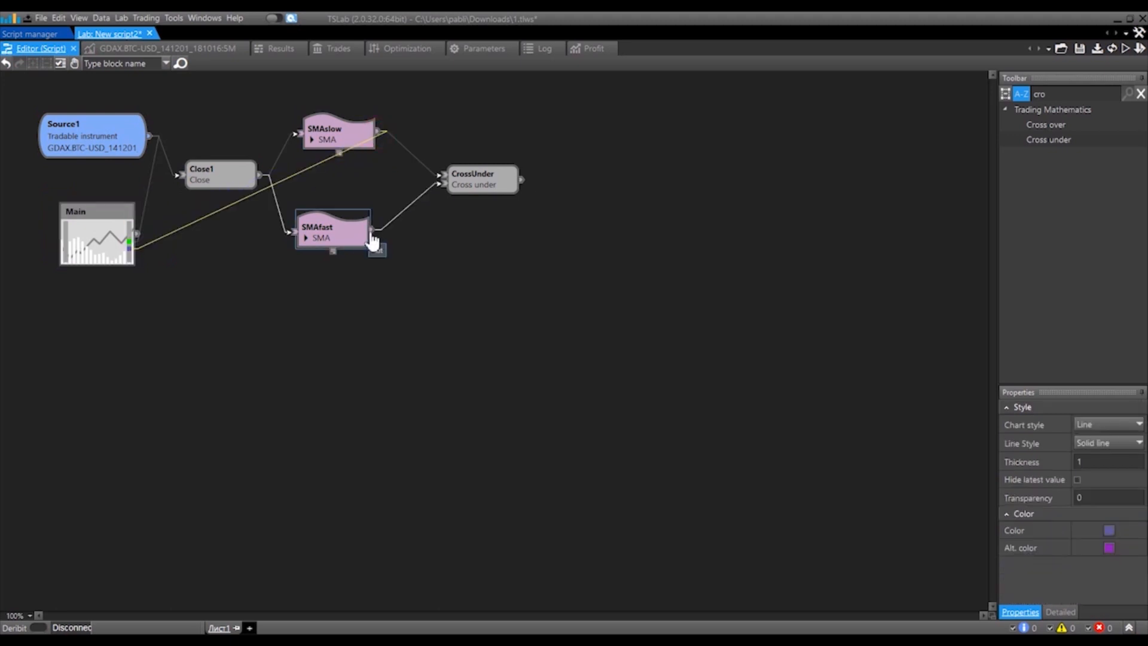
{"action": "left_click_drag", "start_coordinate": [372, 235], "coordinate": [128, 257]}
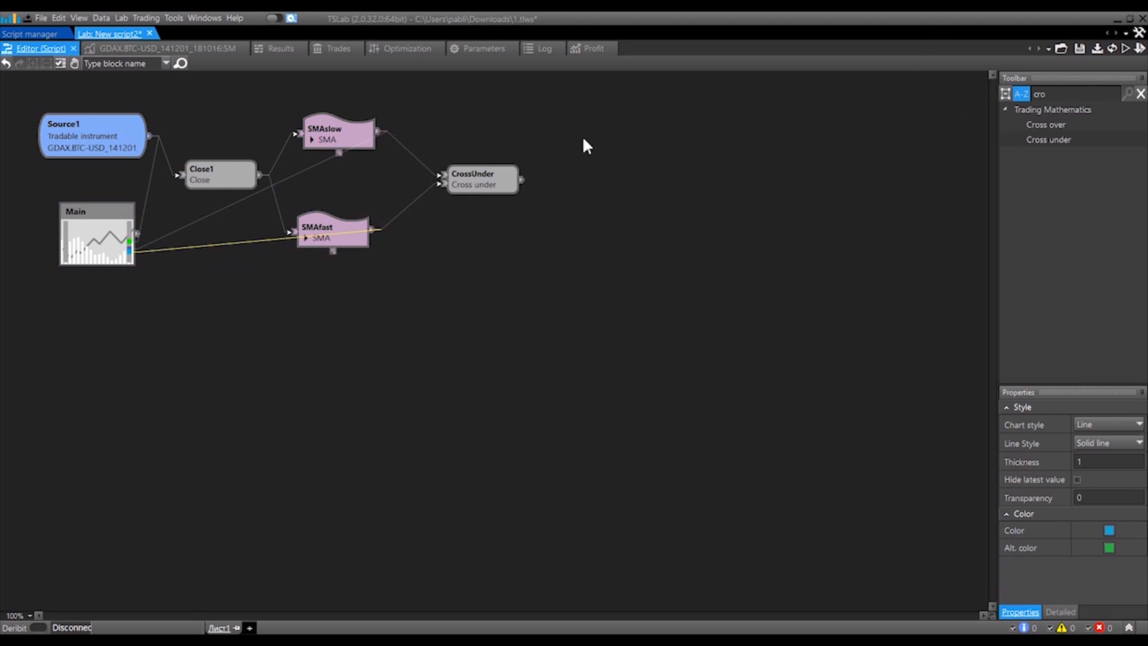
Connect the CrossUnder output to the Main chart pane and plot it as a dark green histogram
{"action": "left_click_drag", "start_coordinate": [521, 179], "coordinate": [49, 241]}
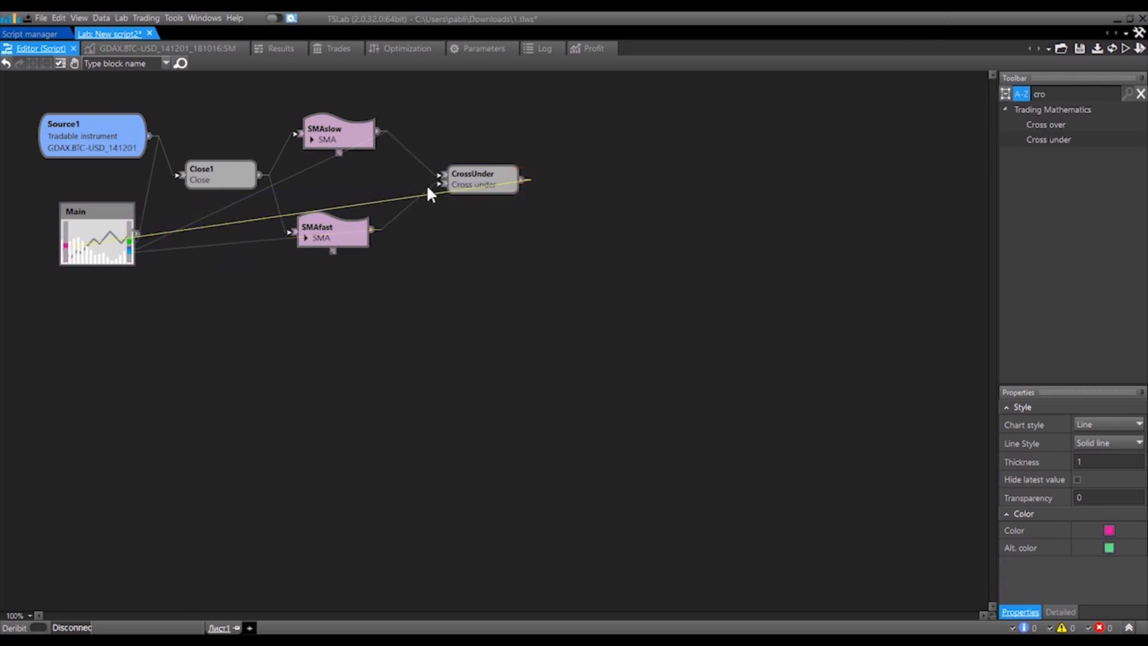
{"action": "left_click", "coordinate": [1099, 425]}
{"action": "left_click", "coordinate": [1080, 453]}
{"action": "left_click", "coordinate": [533, 354]}
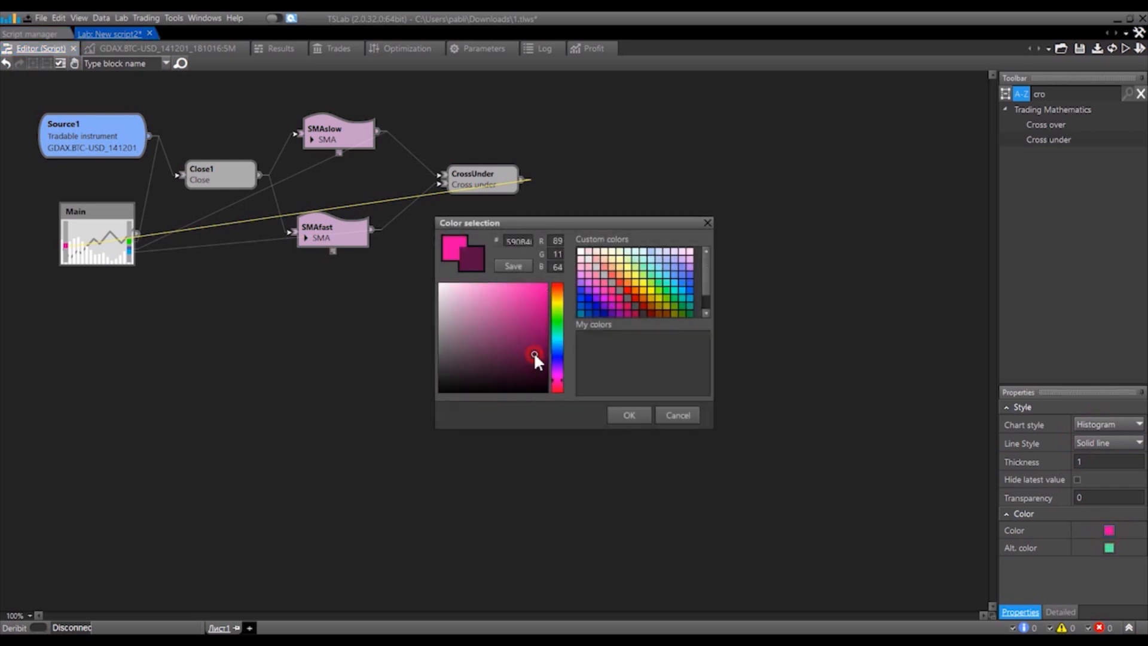
{"action": "left_click", "coordinate": [689, 313]}
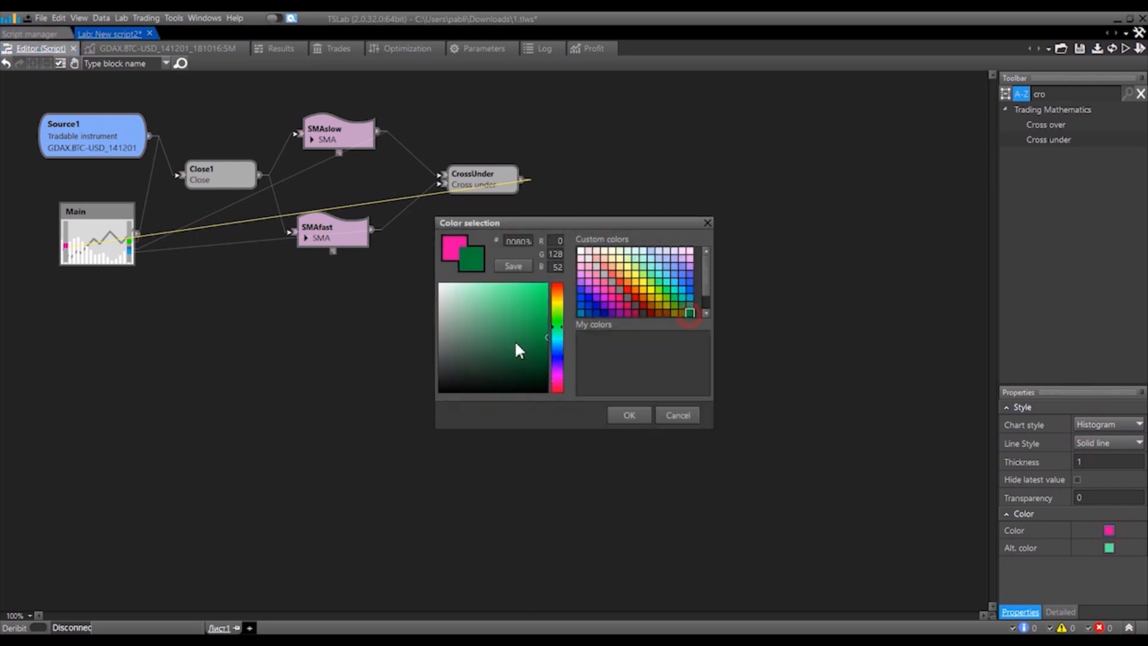
{"action": "left_click", "coordinate": [538, 365]}
{"action": "left_click", "coordinate": [630, 413]}
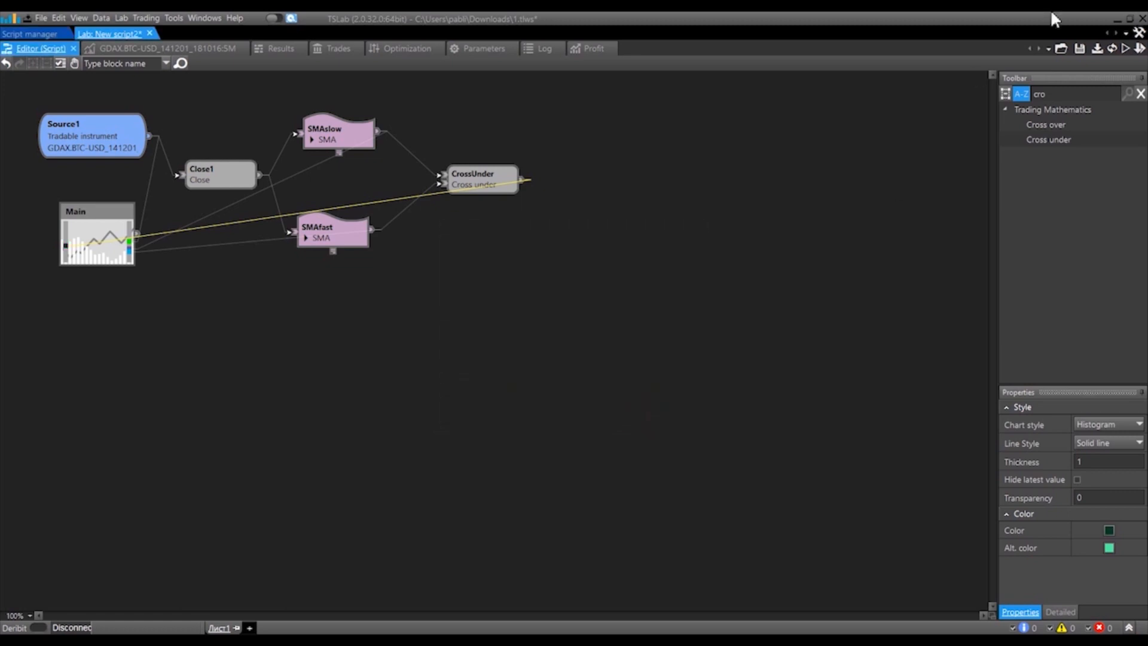
Run the script and inspect the plotted moving averages on the most recent candles of the chart
{"action": "key", "text": "F5"}
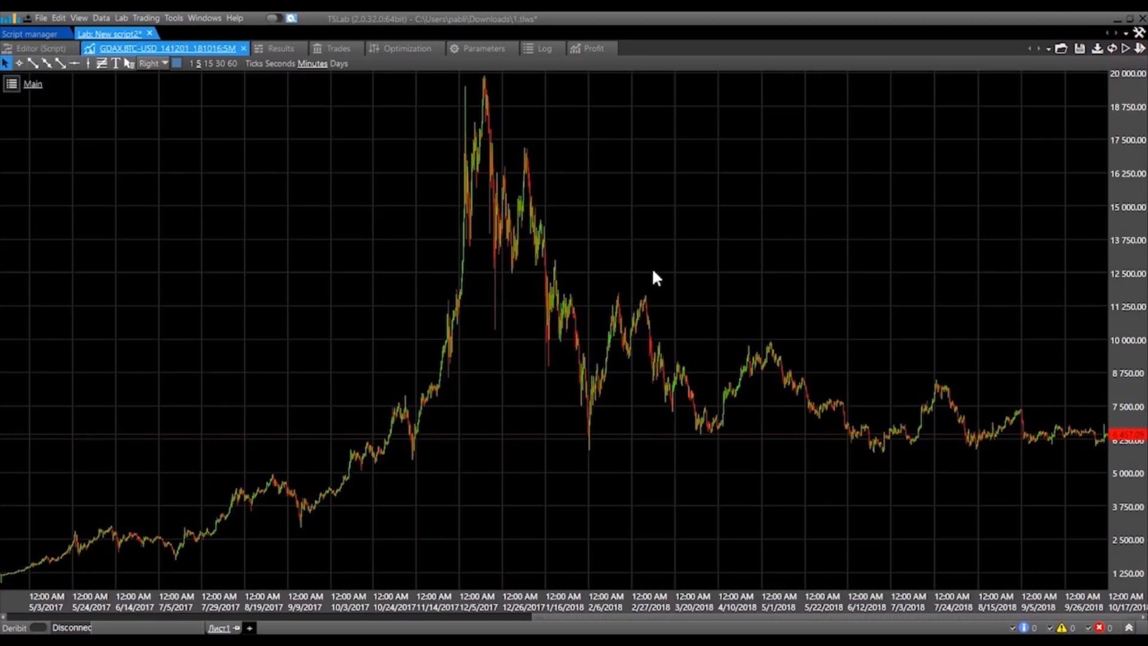
{"action": "scroll", "coordinate": [707, 387], "scroll_direction": "up", "scroll_amount": 4}
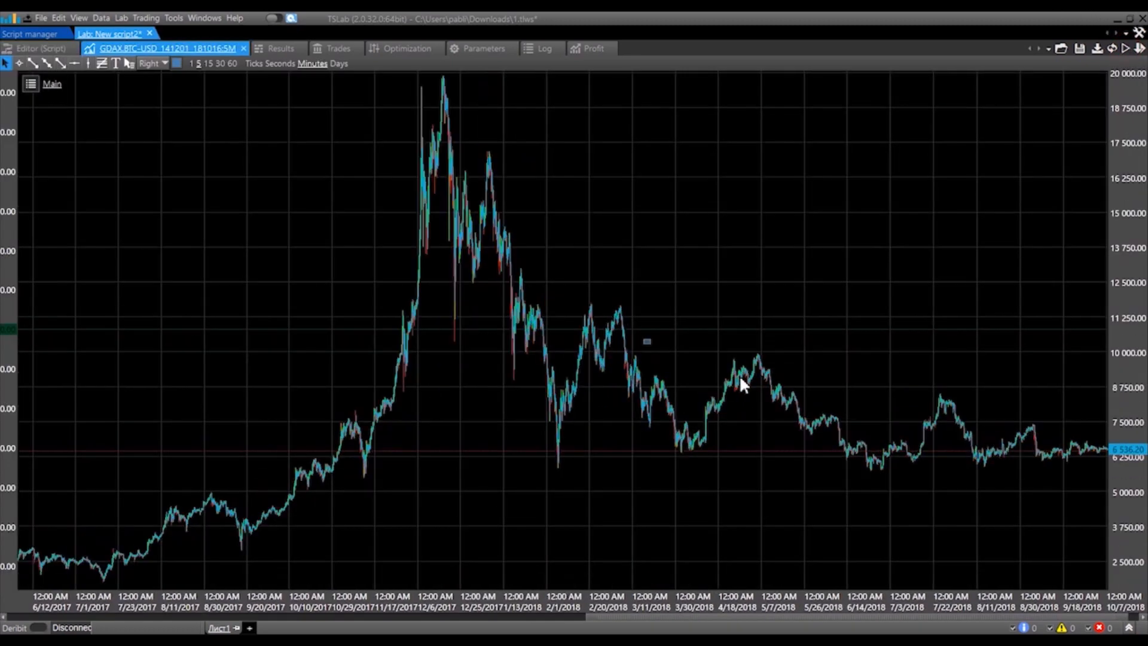
{"action": "scroll", "coordinate": [767, 394], "scroll_direction": "up", "scroll_amount": 8}
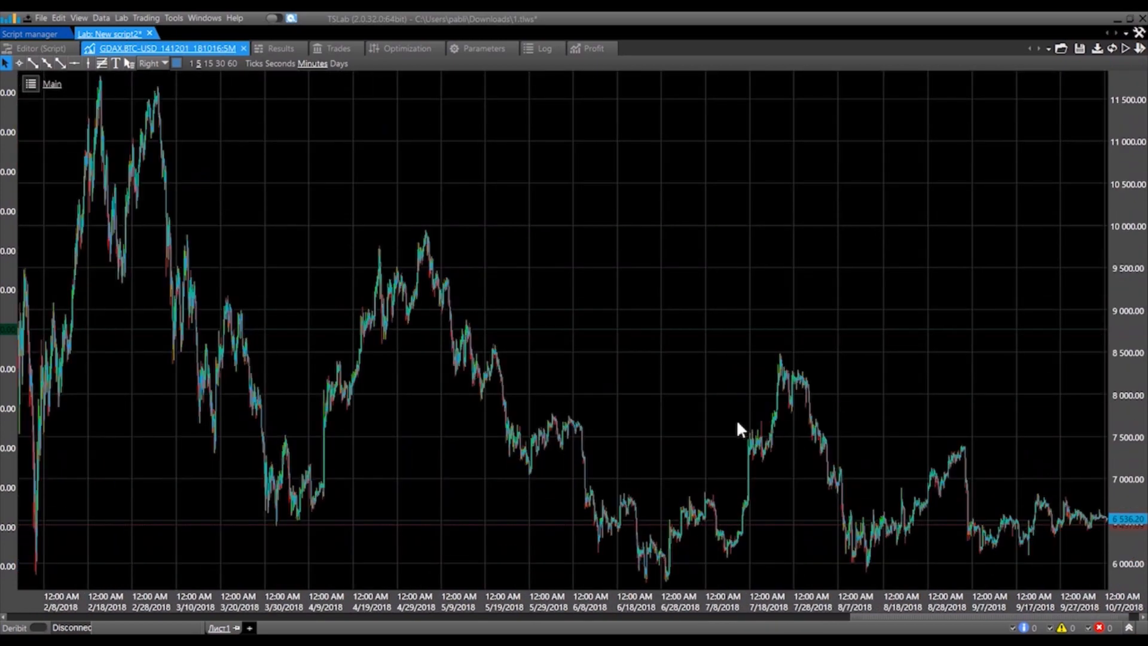
{"action": "scroll", "coordinate": [602, 380], "scroll_direction": "up", "scroll_amount": 8}
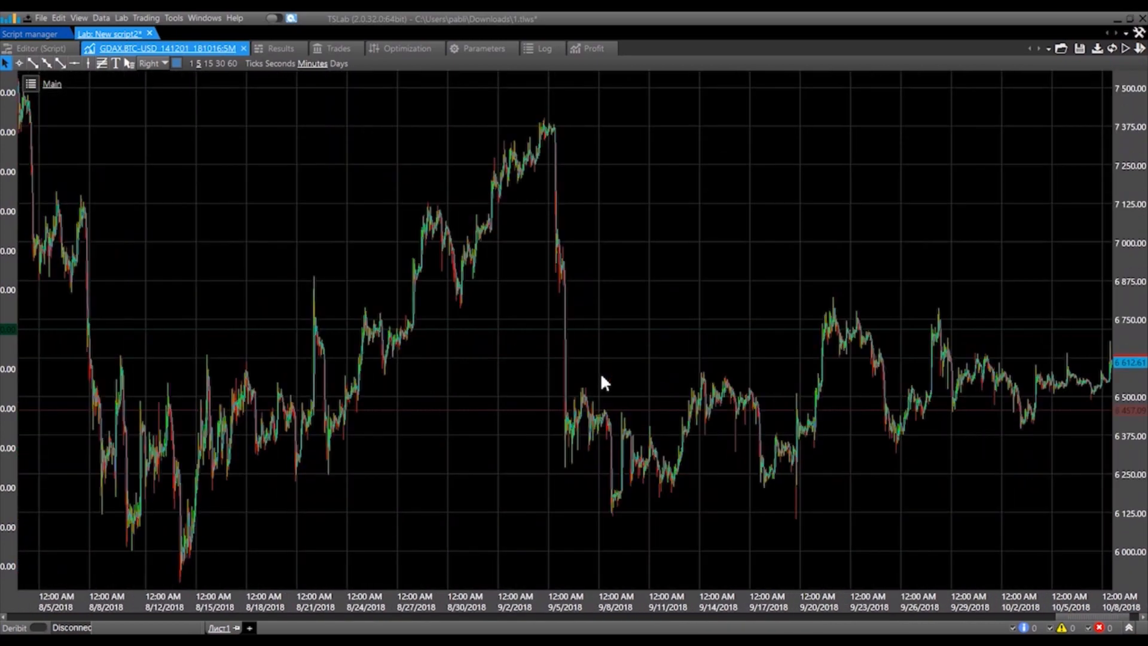
{"action": "scroll", "coordinate": [600, 374], "scroll_direction": "up", "scroll_amount": 8}
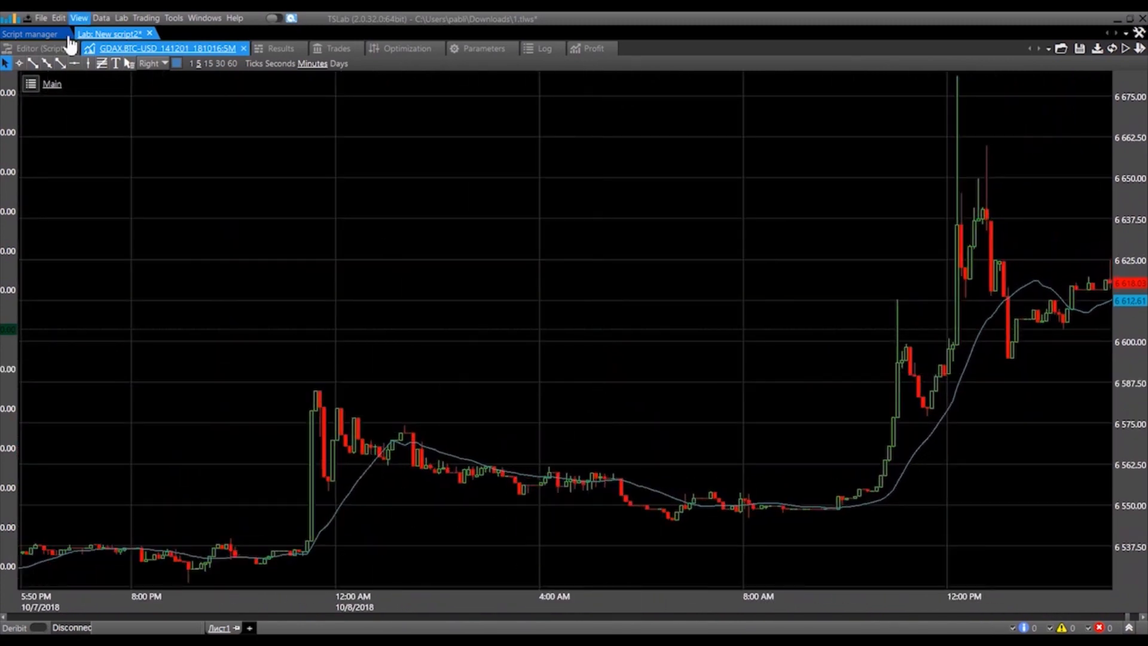
Increase the period of the SMAslow block in the script editor
{"action": "left_click", "coordinate": [54, 51]}
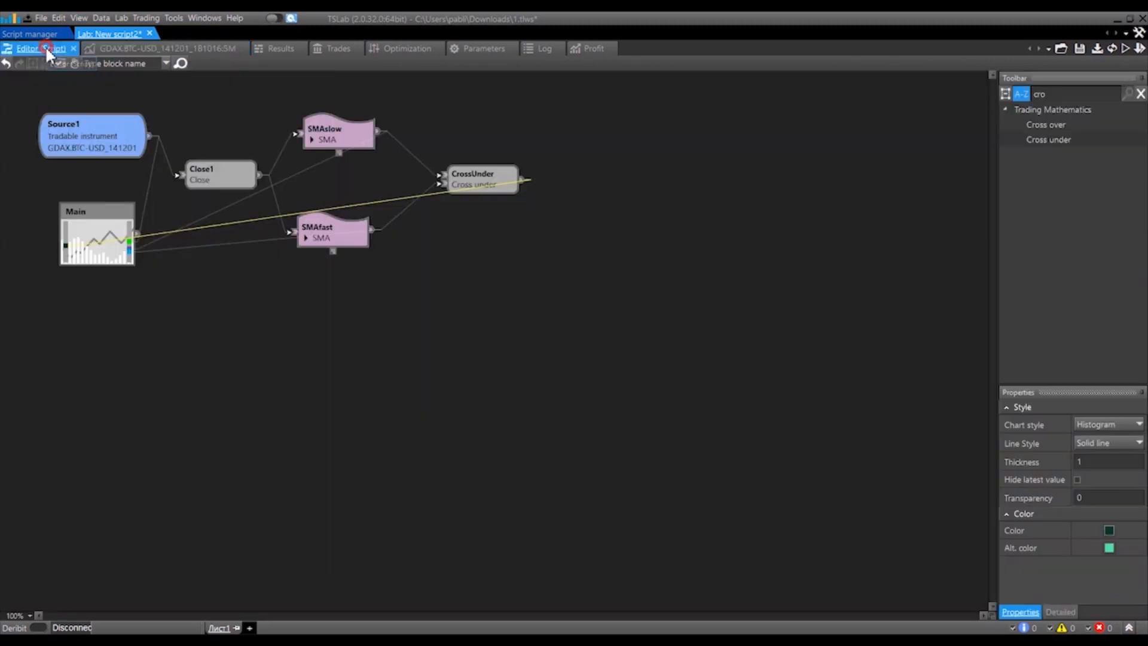
{"action": "left_click", "coordinate": [338, 137]}
{"action": "left_click", "coordinate": [1082, 494]}
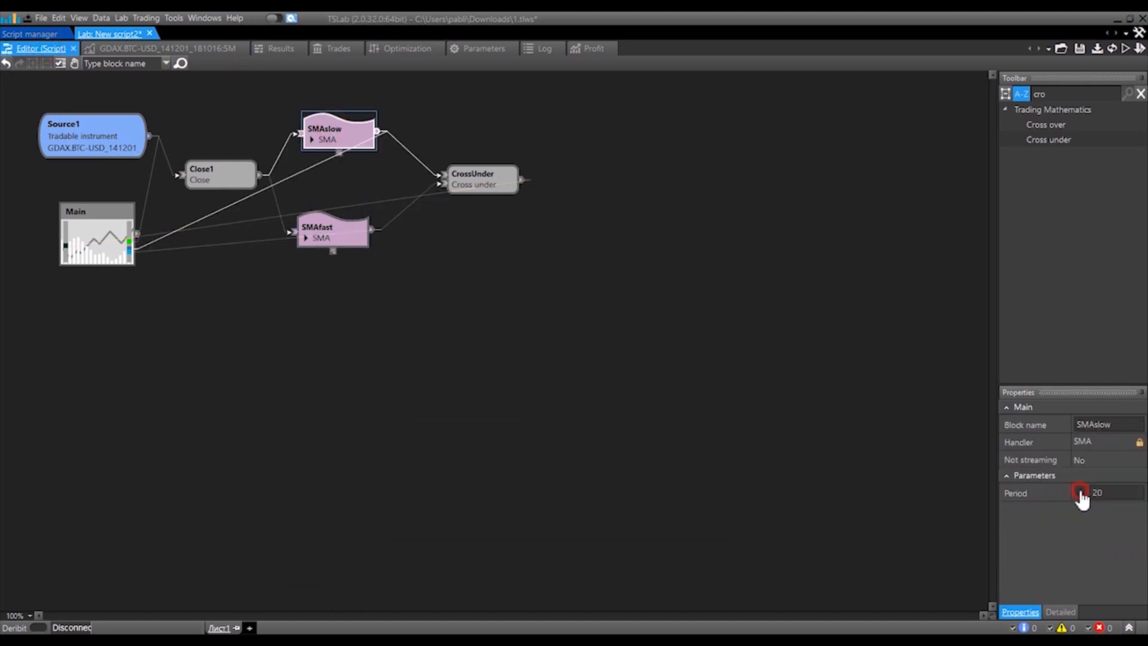
{"action": "double_click", "coordinate": [1107, 494]}
{"action": "left_click", "coordinate": [787, 476]}
{"action": "left_click_drag", "start_coordinate": [349, 132], "coordinate": [354, 132]}
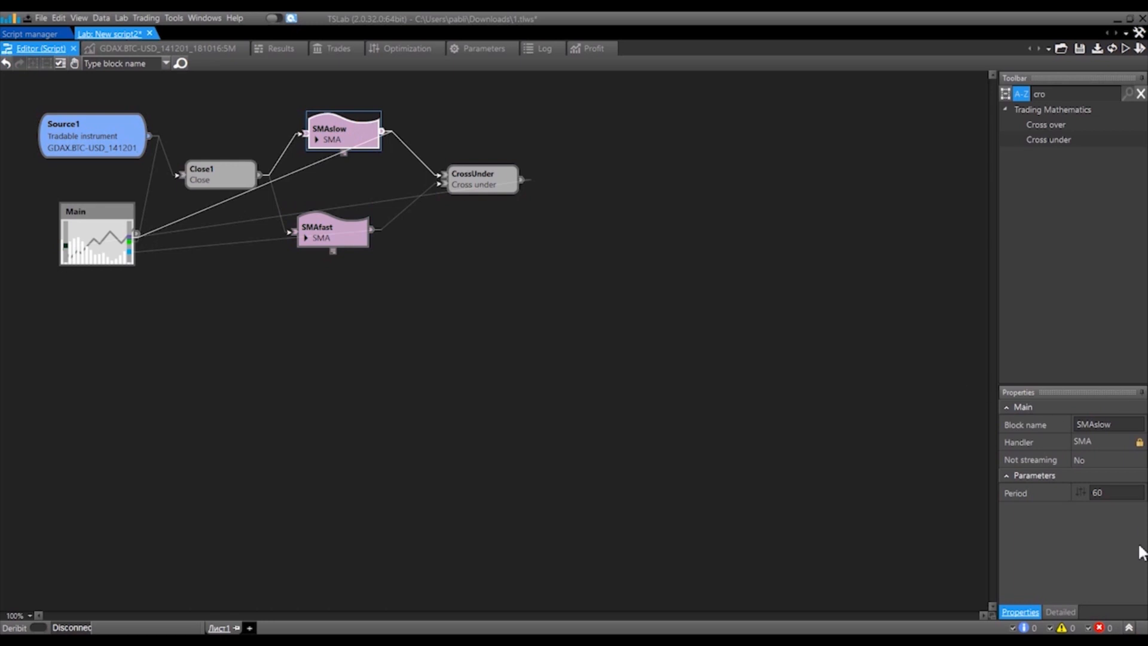
{"action": "double_click", "coordinate": [1108, 492]}
{"action": "left_click", "coordinate": [685, 487]}
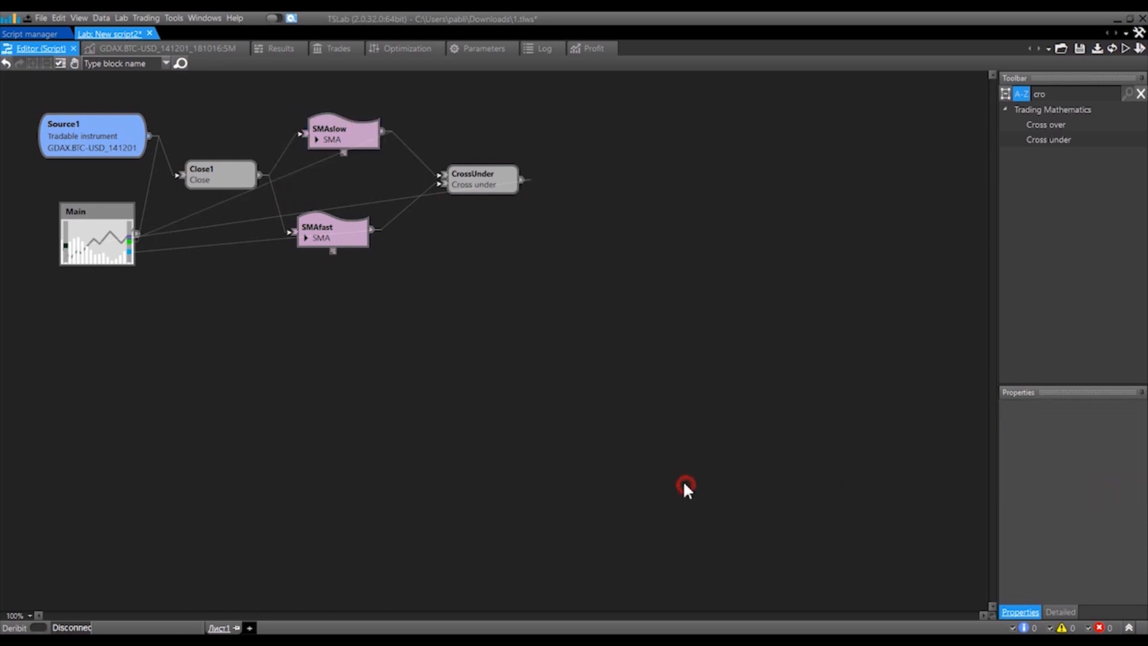
Set the period of the SMAfast block to 60
{"action": "left_click", "coordinate": [320, 222]}
{"action": "double_click", "coordinate": [1103, 493]}
{"action": "type", "text": "60"}
{"action": "left_click", "coordinate": [341, 361]}
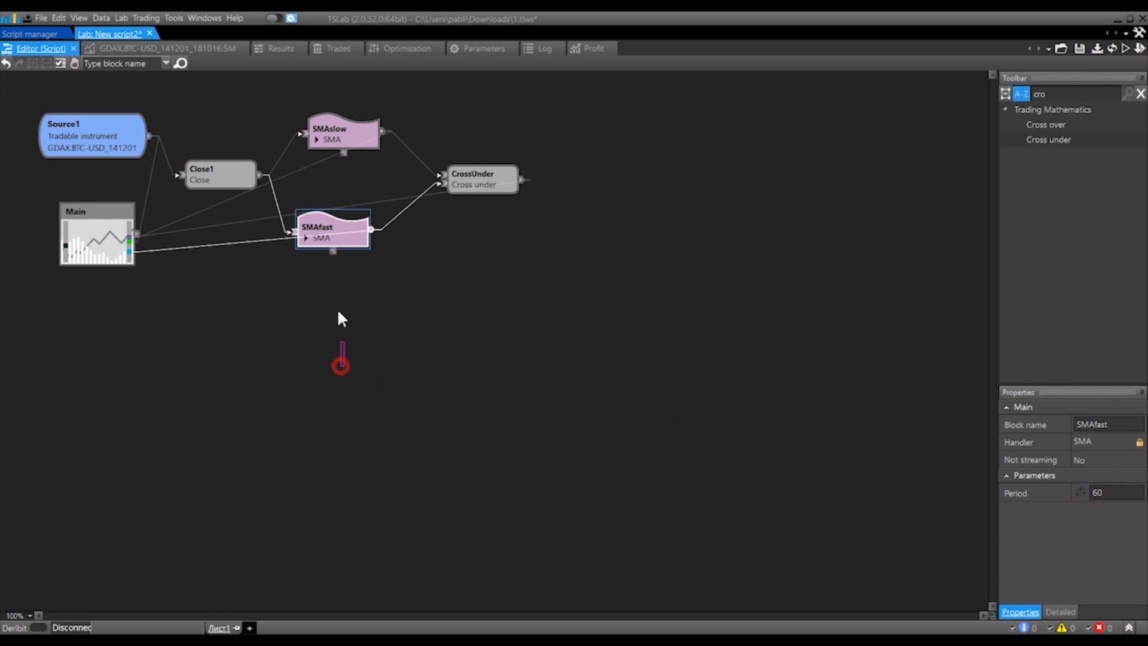
Rerun the script and check on the chart that the histogram bars line up with the crossings of the two averages
{"action": "left_click", "coordinate": [1126, 49]}
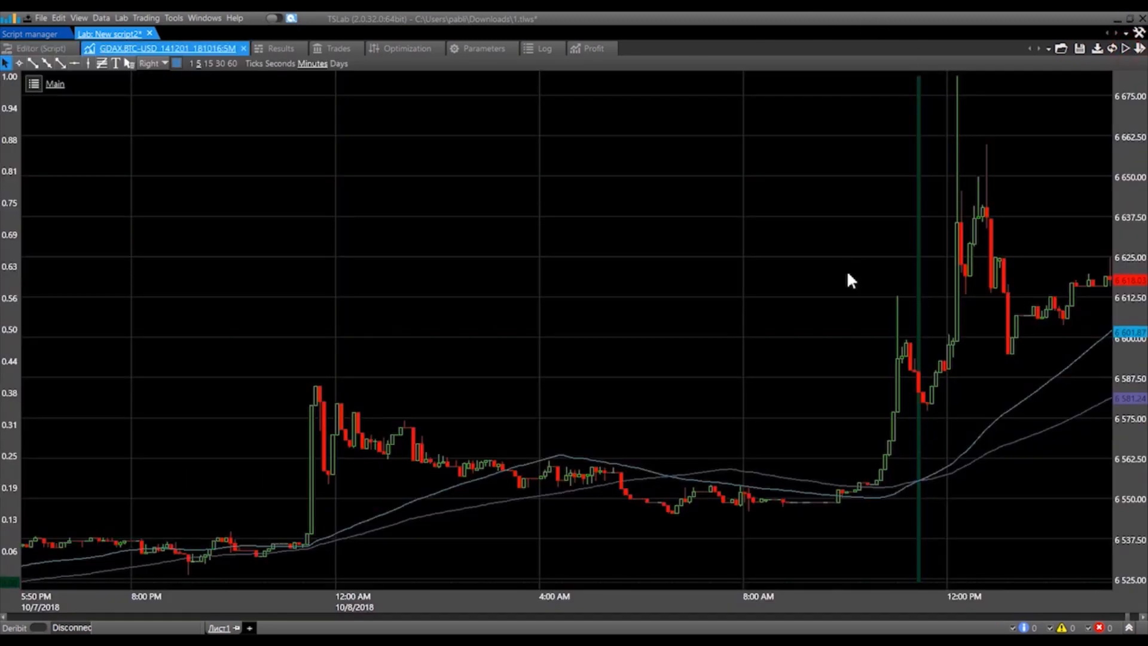
{"action": "scroll", "coordinate": [703, 339], "scroll_direction": "down", "scroll_amount": 10}
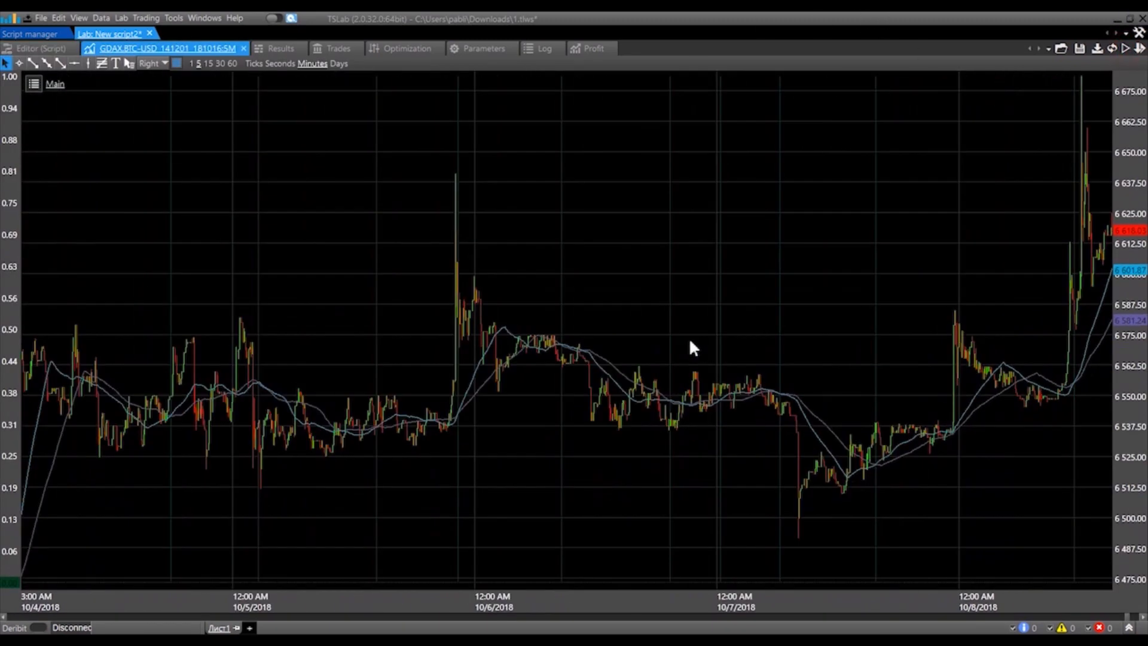
{"action": "scroll", "coordinate": [588, 345], "scroll_direction": "up", "scroll_amount": 10}
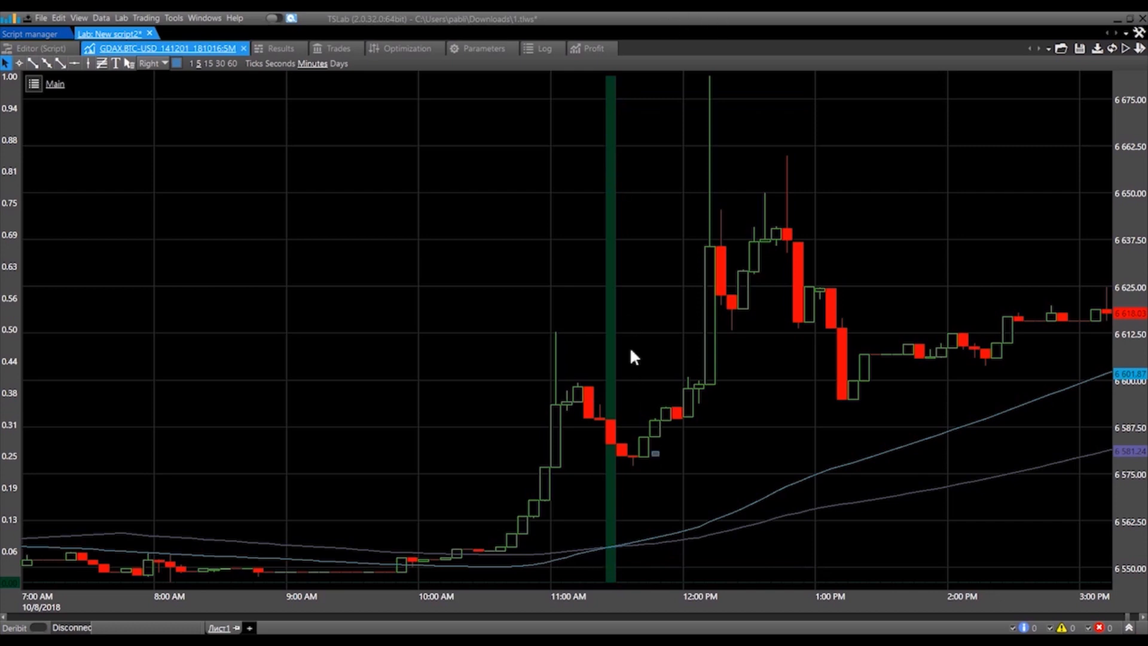
{"action": "scroll", "coordinate": [620, 245], "scroll_direction": "down", "scroll_amount": 3}
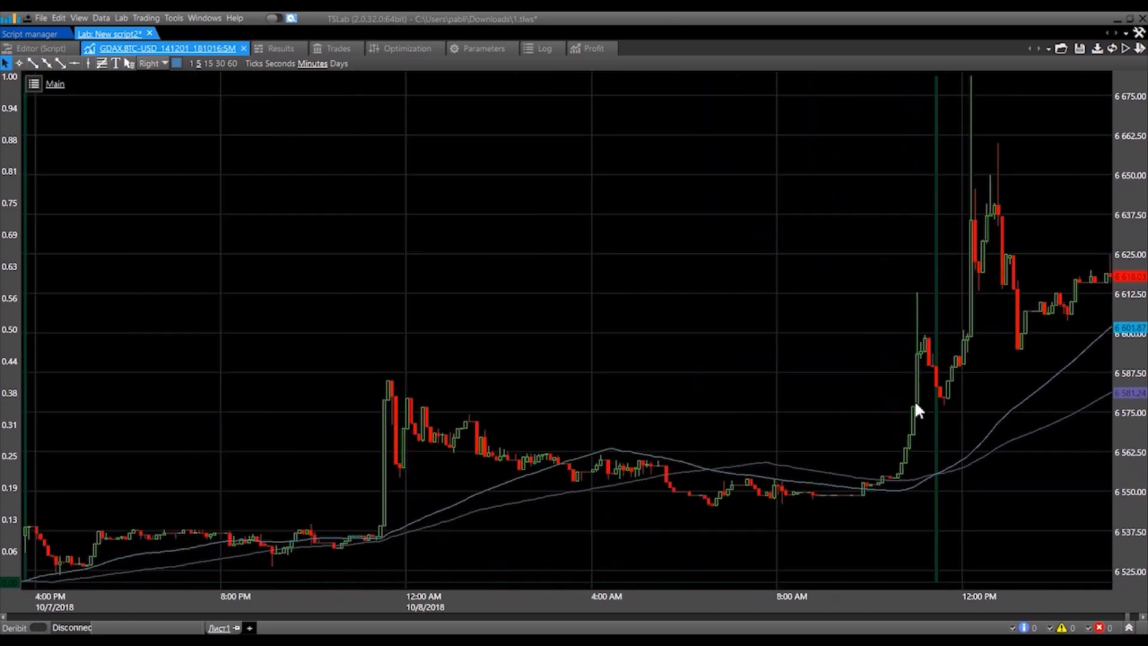
{"action": "scroll", "coordinate": [562, 236], "scroll_direction": "down", "scroll_amount": 5}
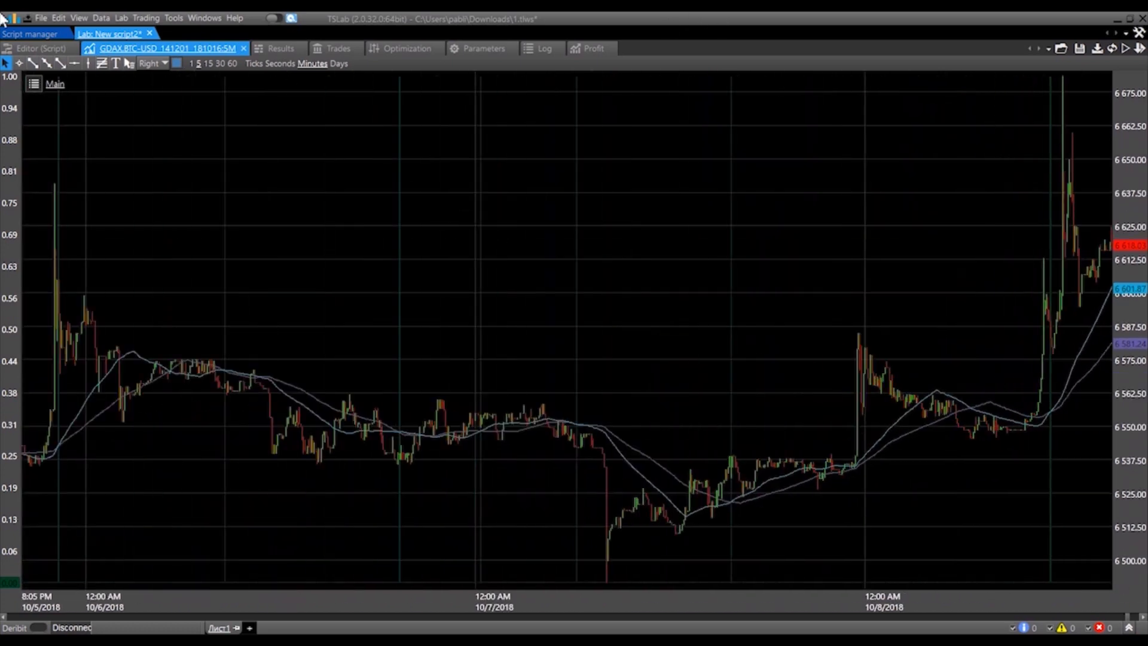
Find the Position opening By market block by searching for "pos" and place it beyond the CrossUnder block
{"action": "left_click", "coordinate": [39, 47]}
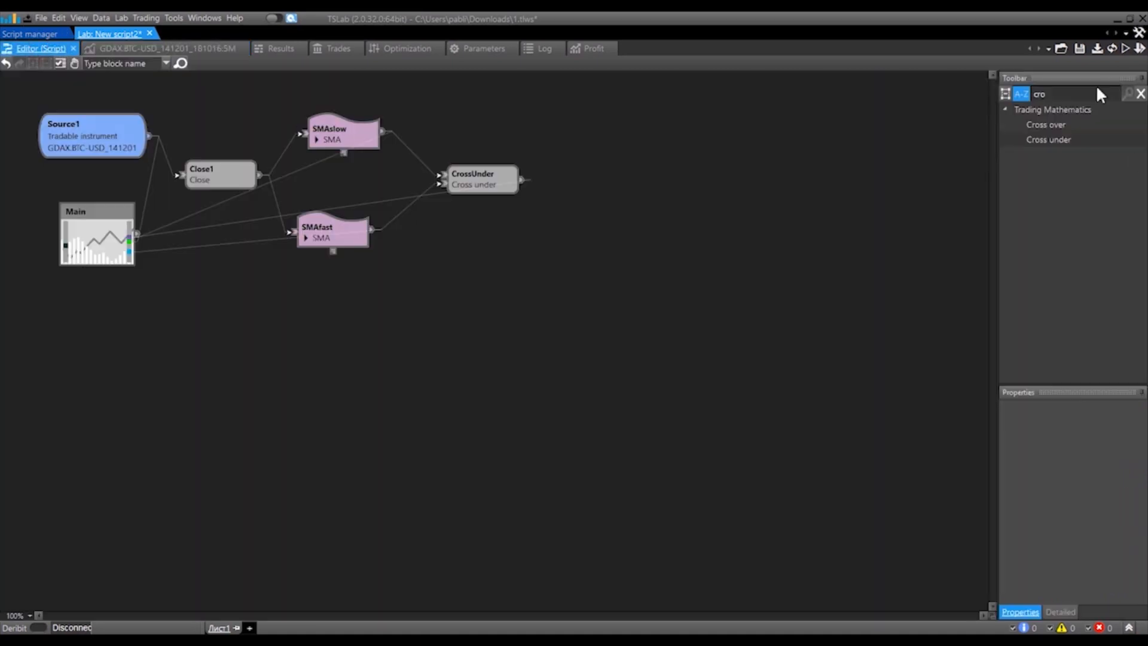
{"action": "double_click", "coordinate": [1070, 96]}
{"action": "type", "text": "pos"}
{"action": "left_click", "coordinate": [1007, 109]}
{"action": "left_click", "coordinate": [1005, 140]}
{"action": "scroll", "coordinate": [1069, 130], "scroll_direction": "down", "scroll_amount": 3}
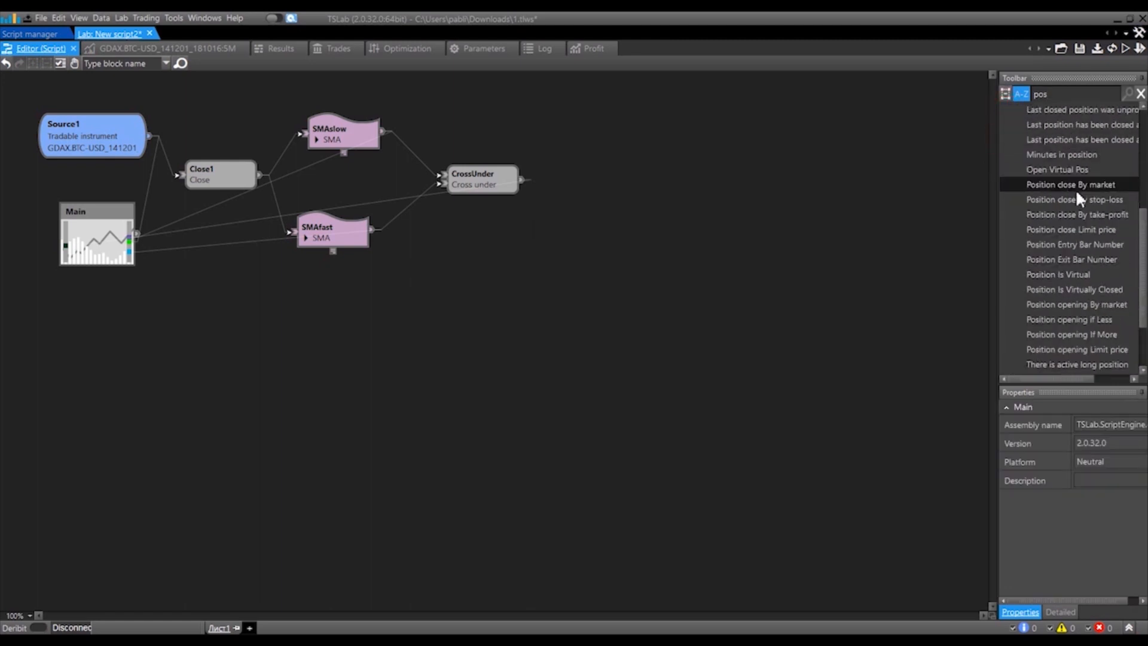
{"action": "scroll", "coordinate": [1077, 306], "scroll_direction": "down", "scroll_amount": 1}
{"action": "left_click_drag", "start_coordinate": [1073, 257], "coordinate": [575, 170]}
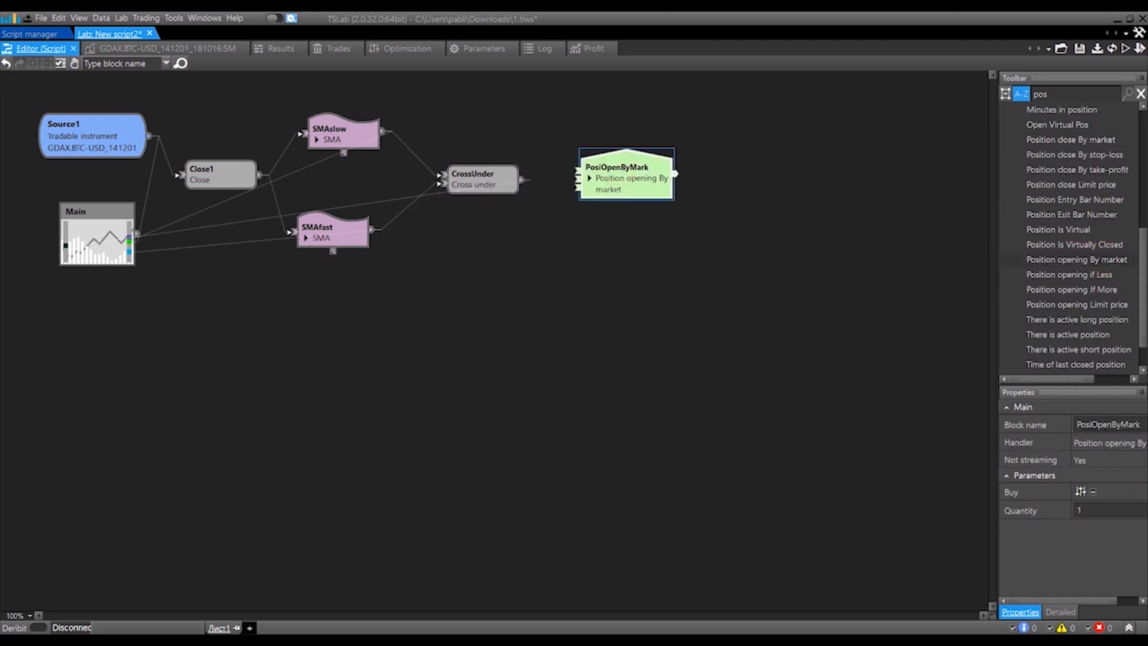
Name the new market position-opening block Long and adjust its placement slightly
{"action": "type", "text": "Long"}
{"action": "left_click", "coordinate": [563, 413]}
{"action": "left_click_drag", "start_coordinate": [620, 179], "coordinate": [623, 186]}
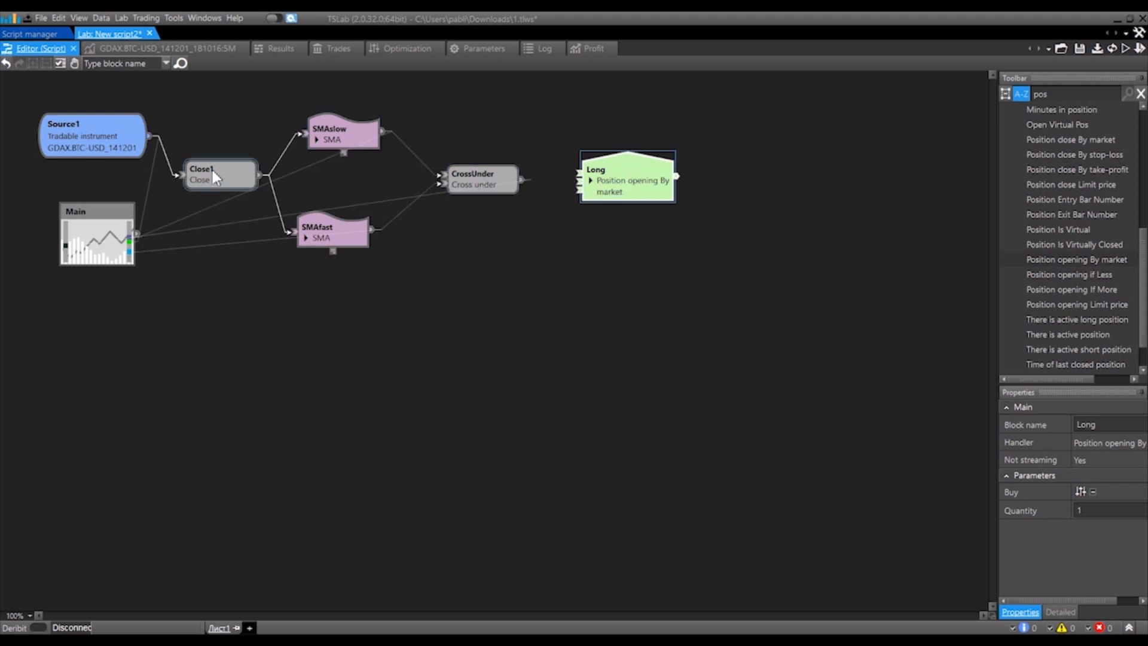
Connect Source1 to the first input of the Long block and CrossUnder to its condition input, adjusting the block positions
{"action": "left_click_drag", "start_coordinate": [149, 139], "coordinate": [577, 173]}
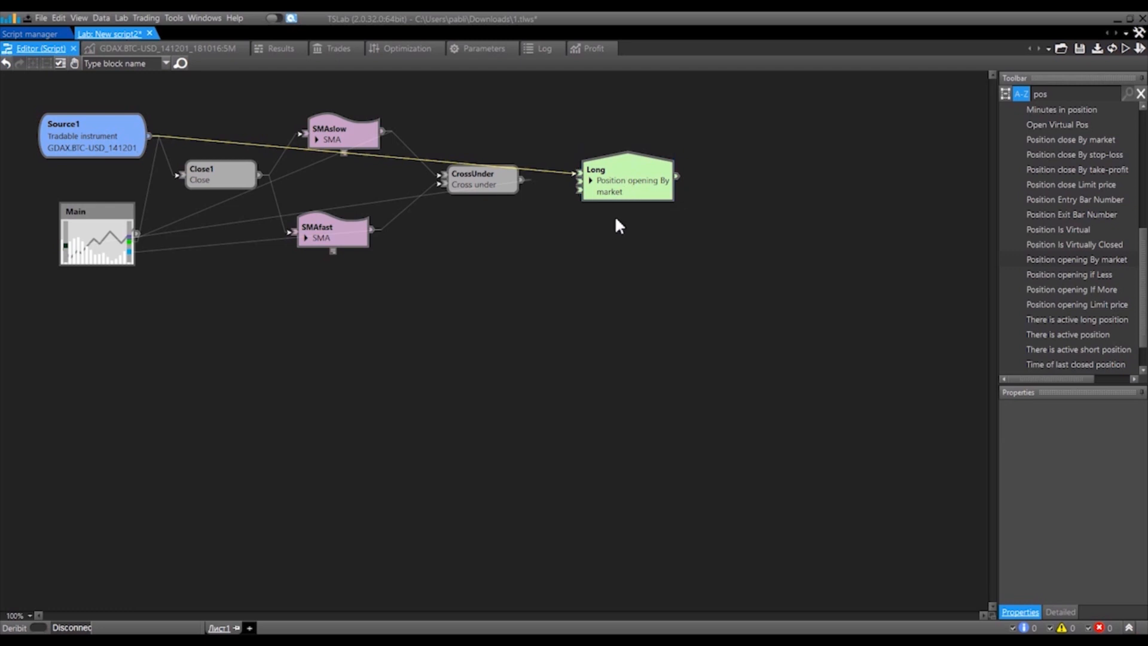
{"action": "left_click", "coordinate": [604, 183]}
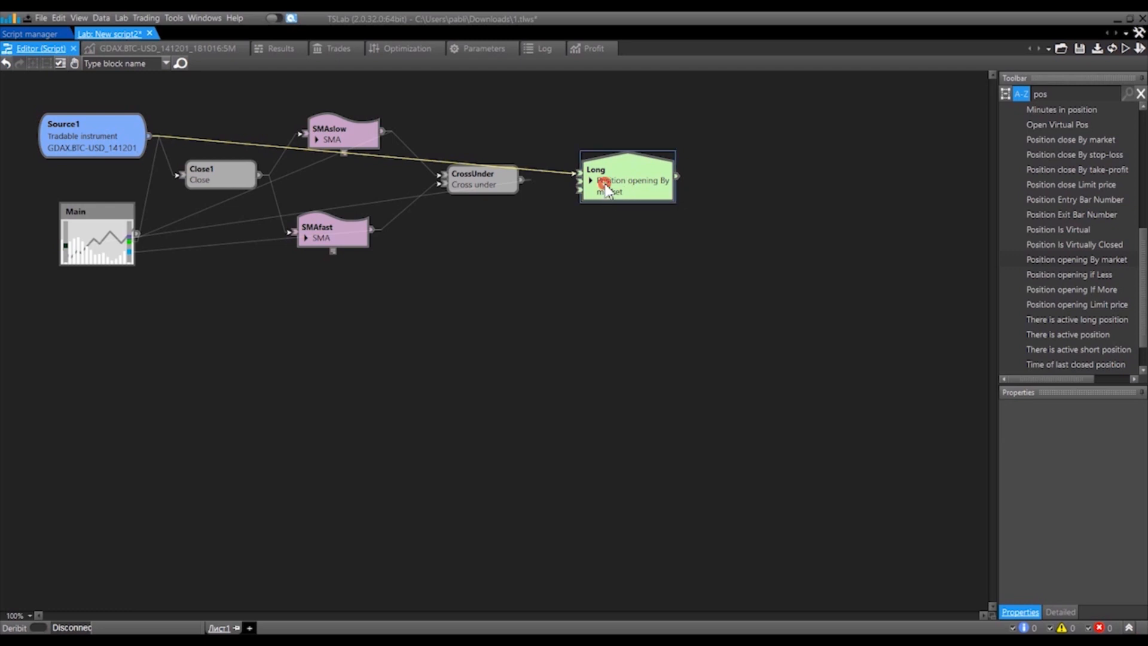
{"action": "left_click_drag", "start_coordinate": [607, 190], "coordinate": [607, 185]}
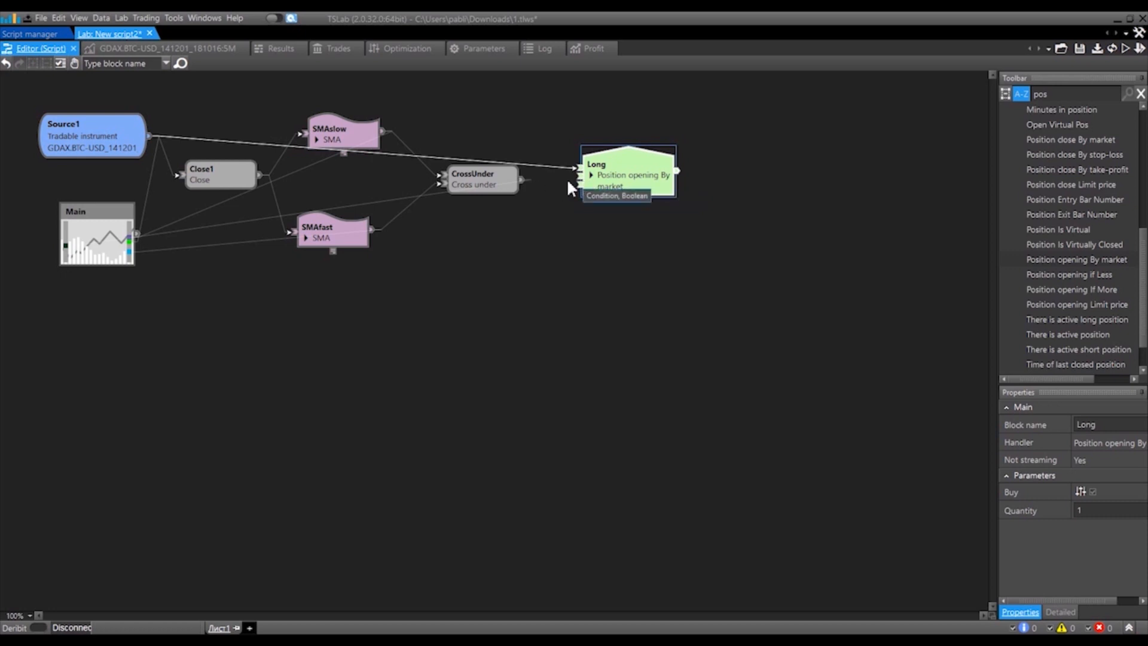
{"action": "left_click_drag", "start_coordinate": [480, 184], "coordinate": [576, 175]}
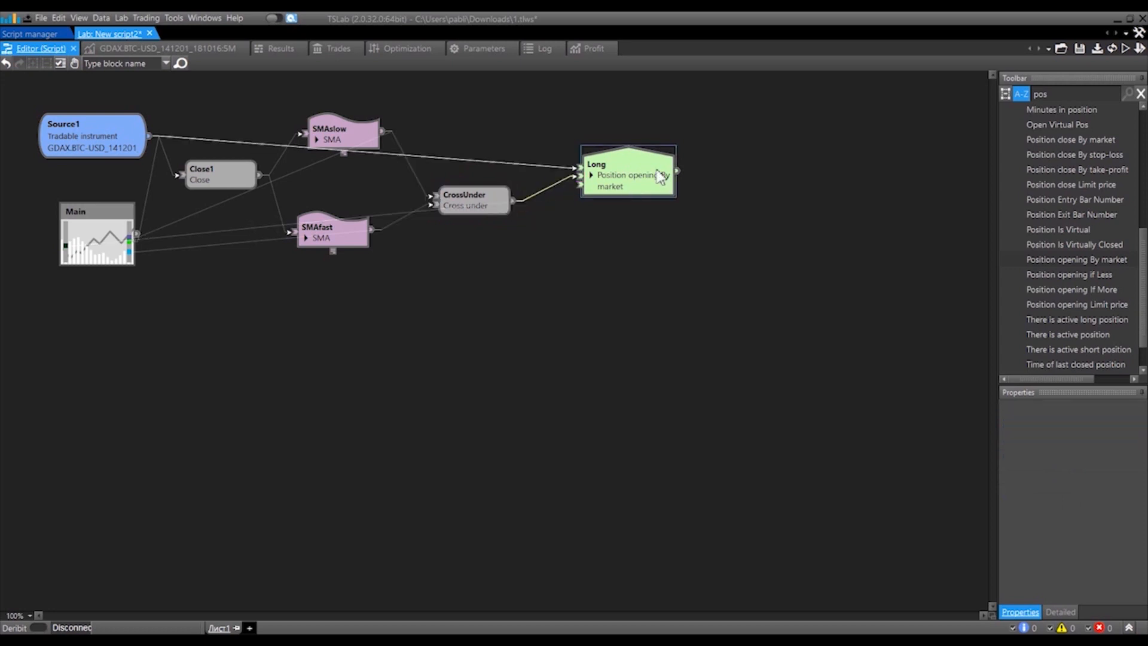
{"action": "left_click_drag", "start_coordinate": [660, 175], "coordinate": [660, 178]}
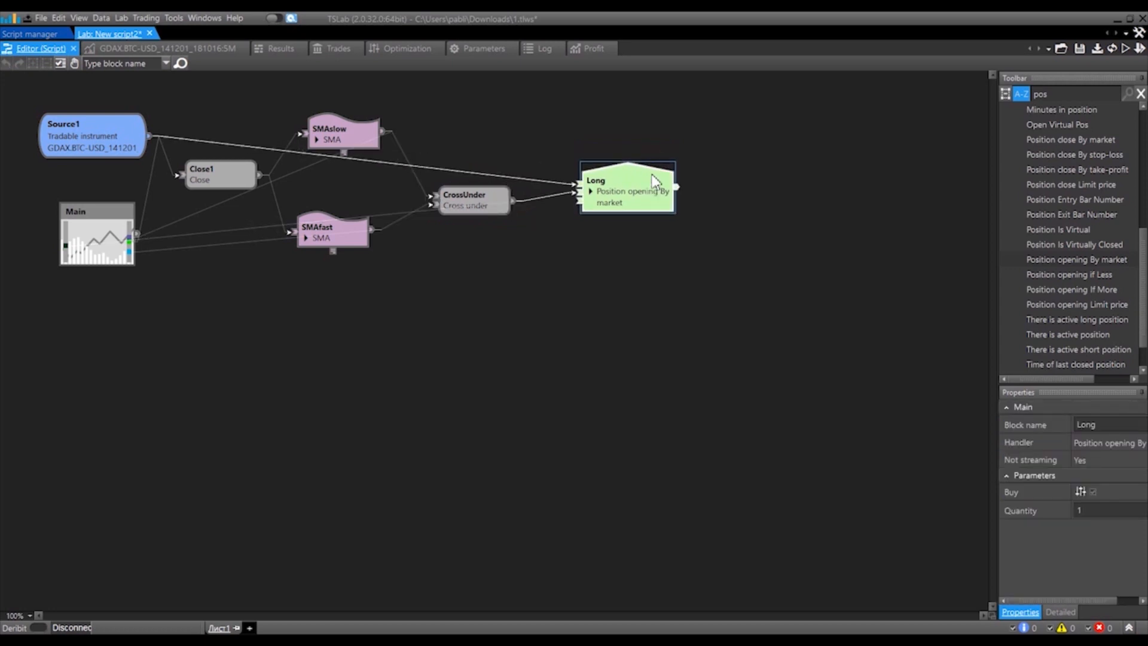
Run the script and examine the long entry marker against the average crossing at the start of the chart history
{"action": "left_click", "coordinate": [1129, 47]}
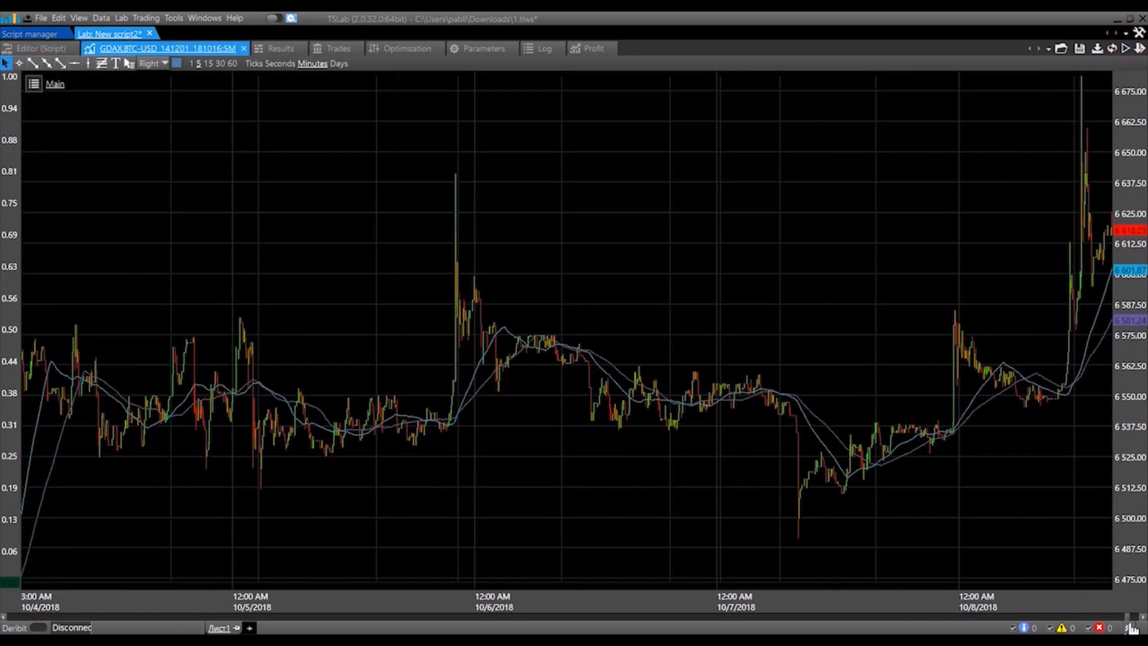
{"action": "left_click_drag", "start_coordinate": [420, 589], "coordinate": [0, 574]}
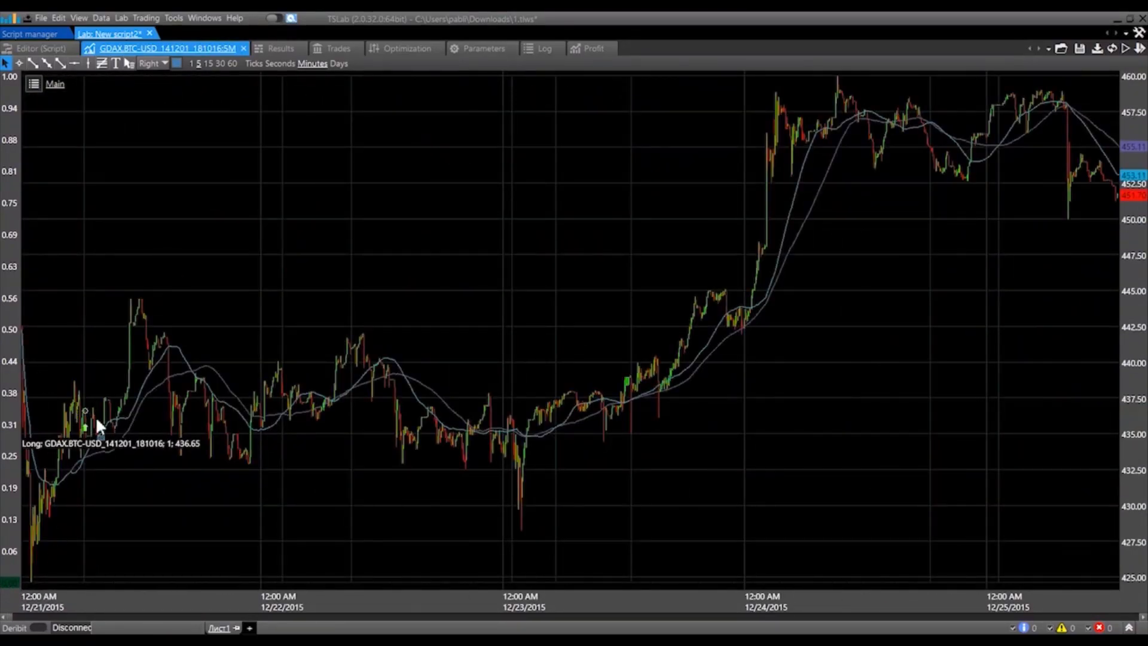
{"action": "scroll", "coordinate": [90, 443], "scroll_direction": "up", "scroll_amount": 1}
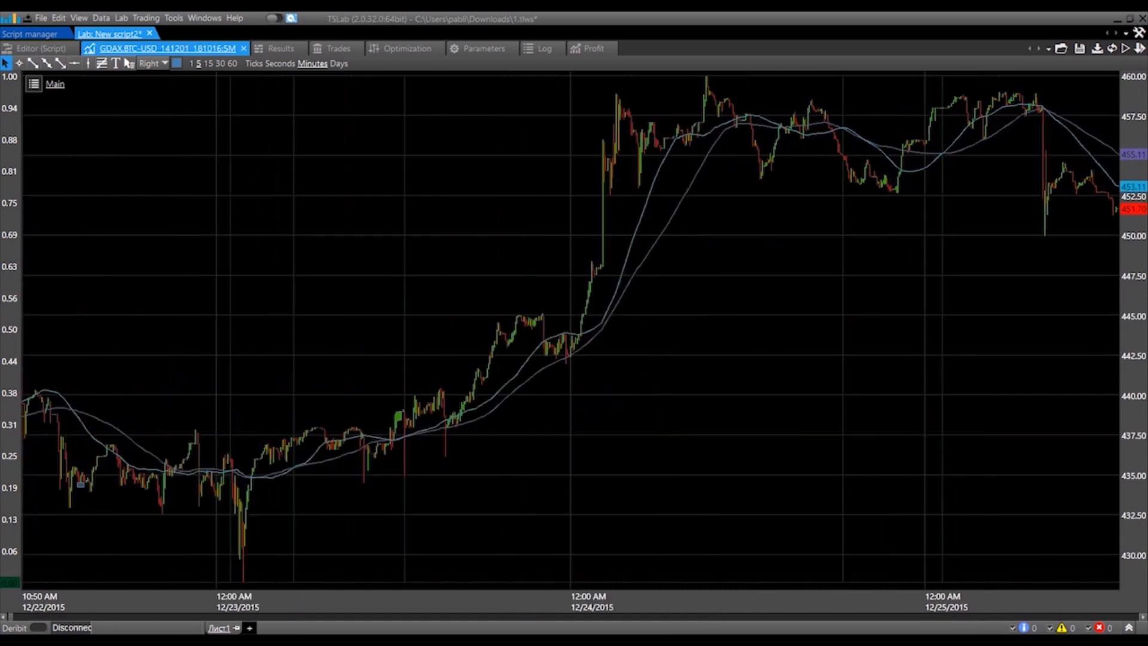
{"action": "scroll", "coordinate": [54, 421], "scroll_direction": "up", "scroll_amount": 1}
{"action": "scroll", "coordinate": [53, 423], "scroll_direction": "up", "scroll_amount": 1}
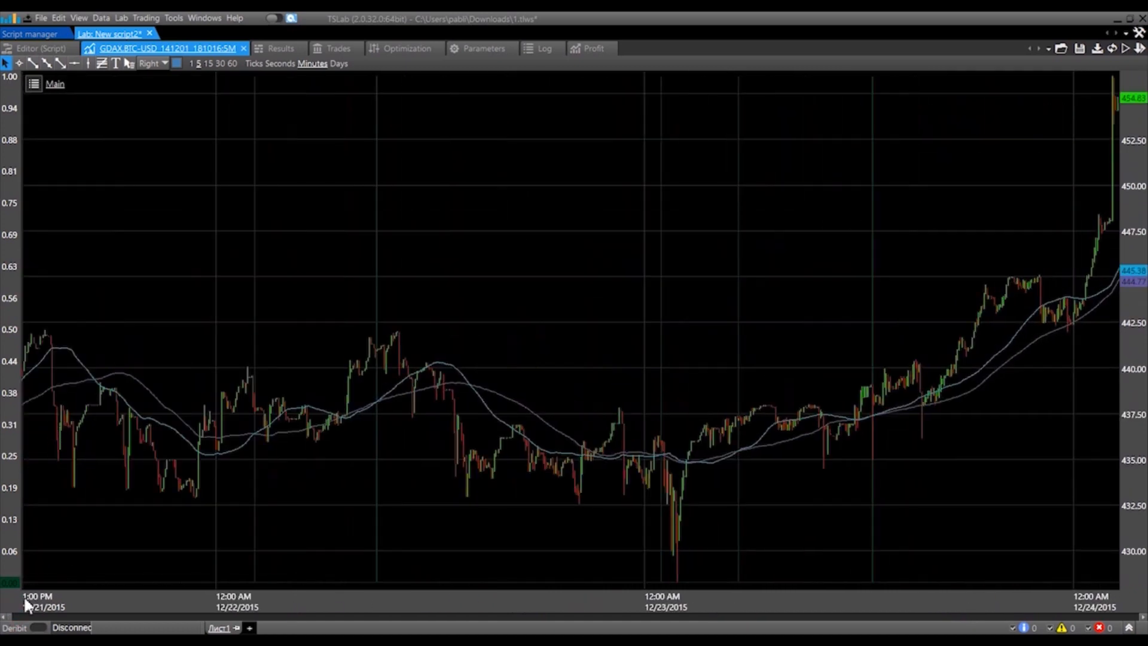
{"action": "left_click", "coordinate": [5, 617]}
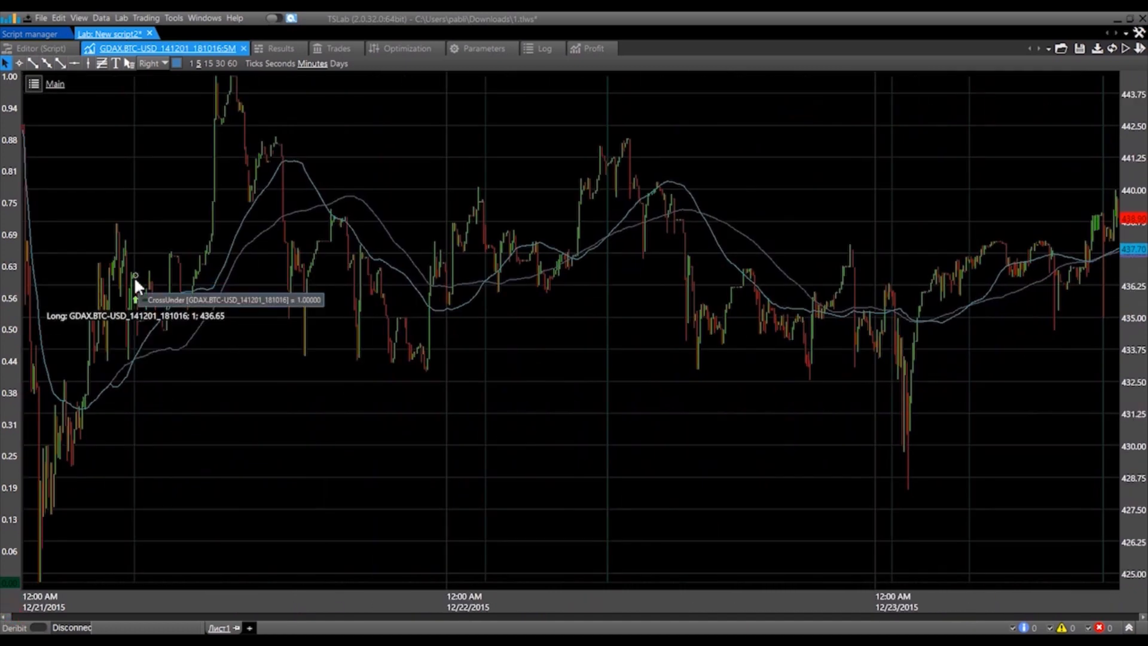
Return to the script diagram, add a Position close By market block beyond Long, and connect Long to its first input
{"action": "left_click", "coordinate": [34, 48]}
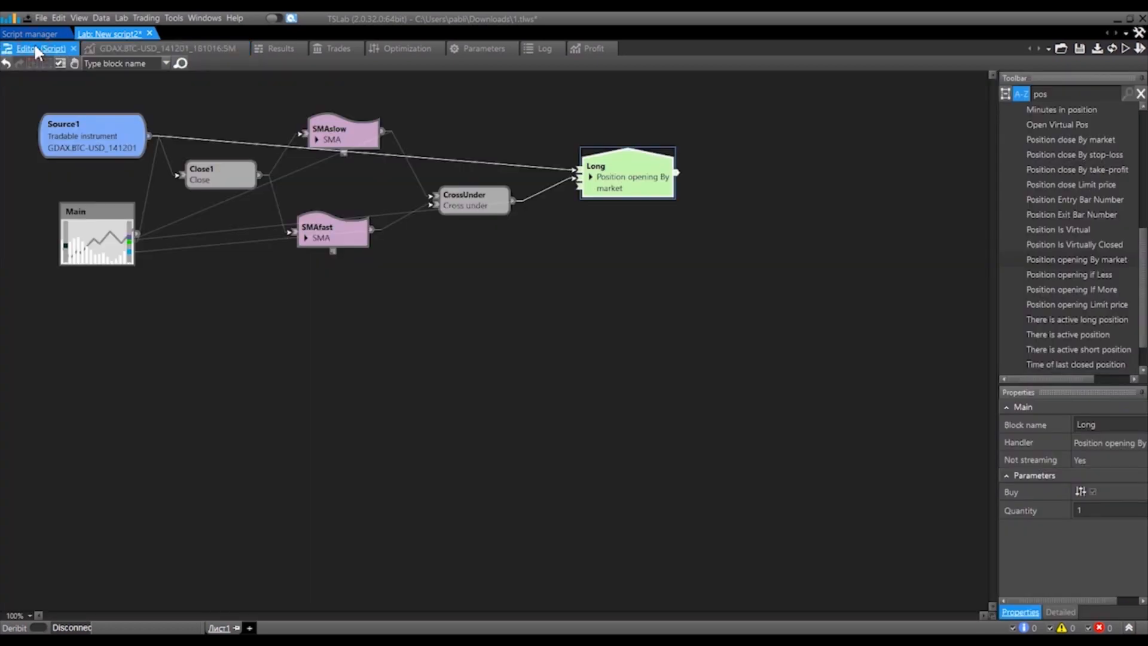
{"action": "left_click_drag", "start_coordinate": [657, 172], "coordinate": [625, 157]}
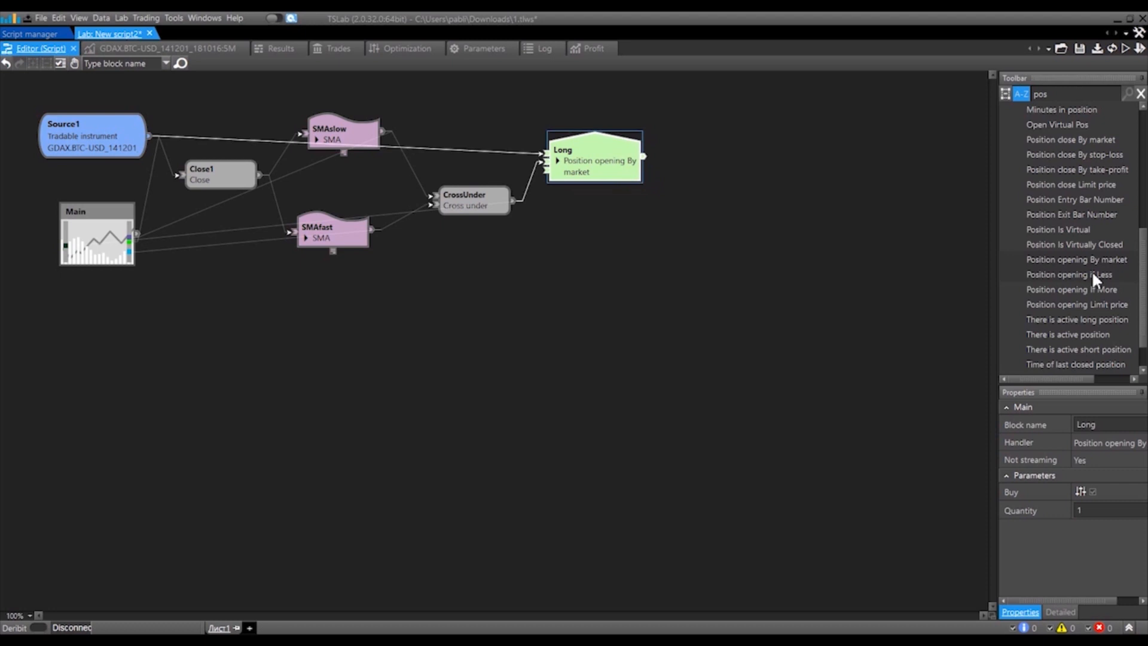
{"action": "scroll", "coordinate": [1092, 274], "scroll_direction": "up", "scroll_amount": 3}
{"action": "left_click", "coordinate": [1113, 273]}
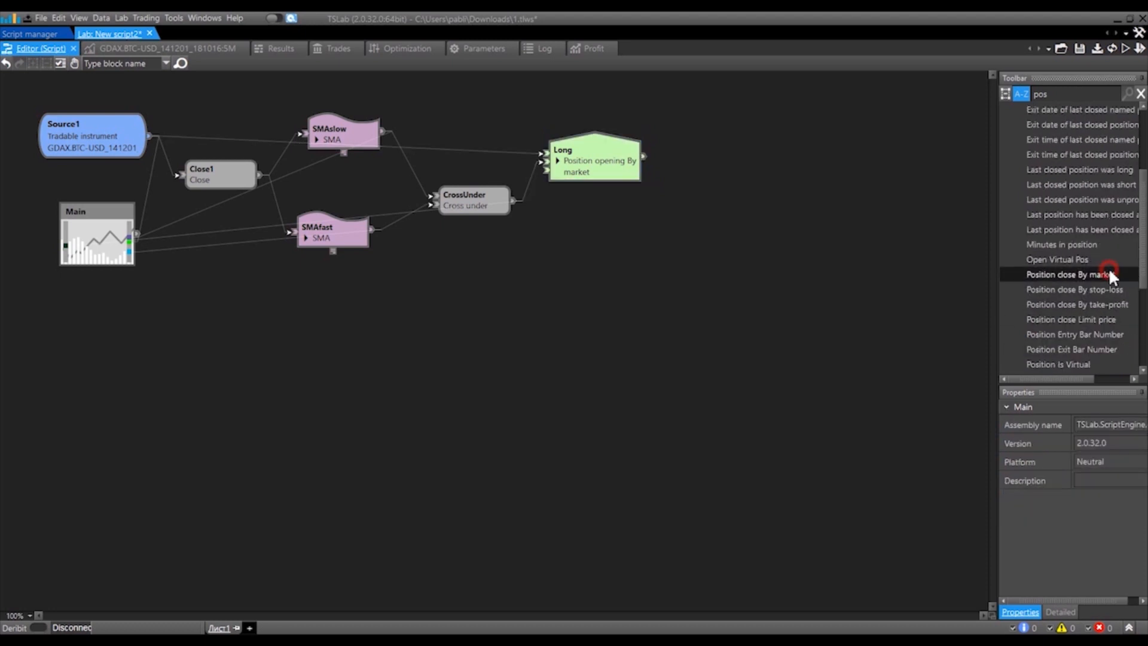
{"action": "left_click_drag", "start_coordinate": [1117, 271], "coordinate": [747, 177]}
{"action": "left_click_drag", "start_coordinate": [645, 166], "coordinate": [739, 187]}
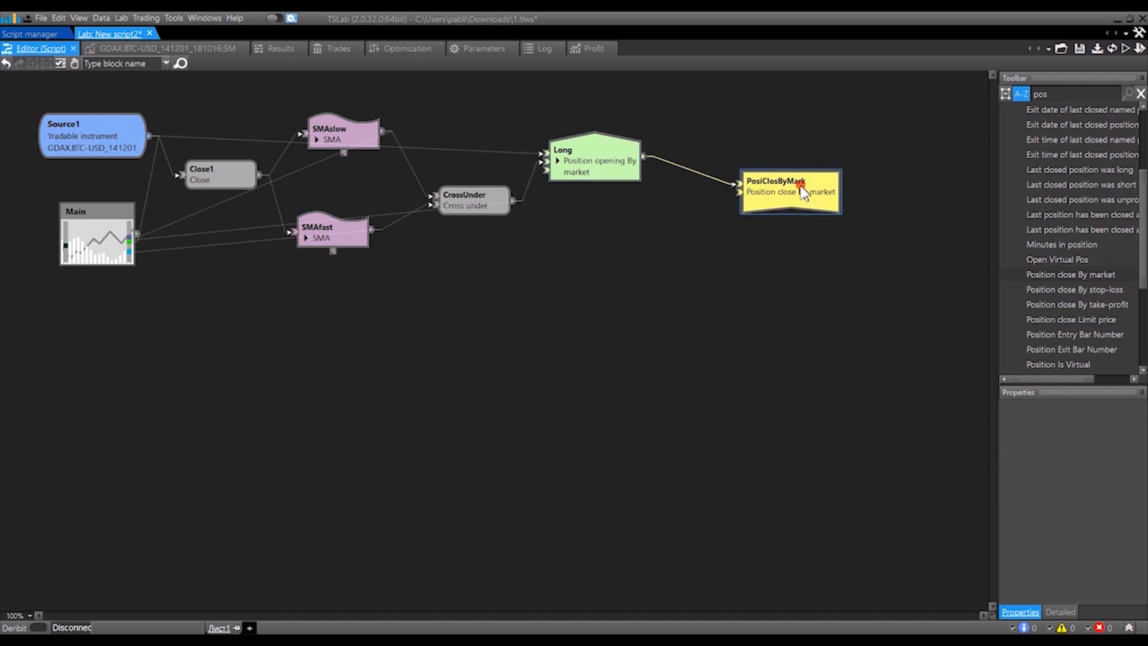
Move the market position-closing block slightly closer to Long and name it LongEx
{"action": "left_click_drag", "start_coordinate": [809, 187], "coordinate": [784, 173]}
{"action": "double_click", "coordinate": [1135, 424]}
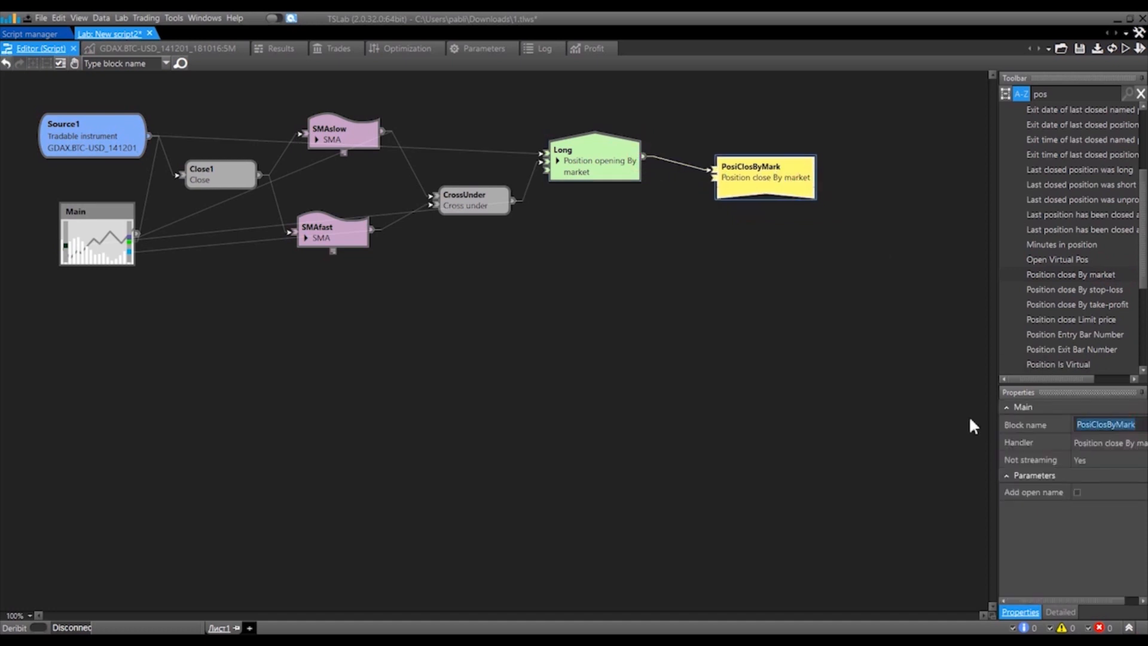
{"action": "type", "text": "LongEx"}
{"action": "left_click", "coordinate": [831, 423]}
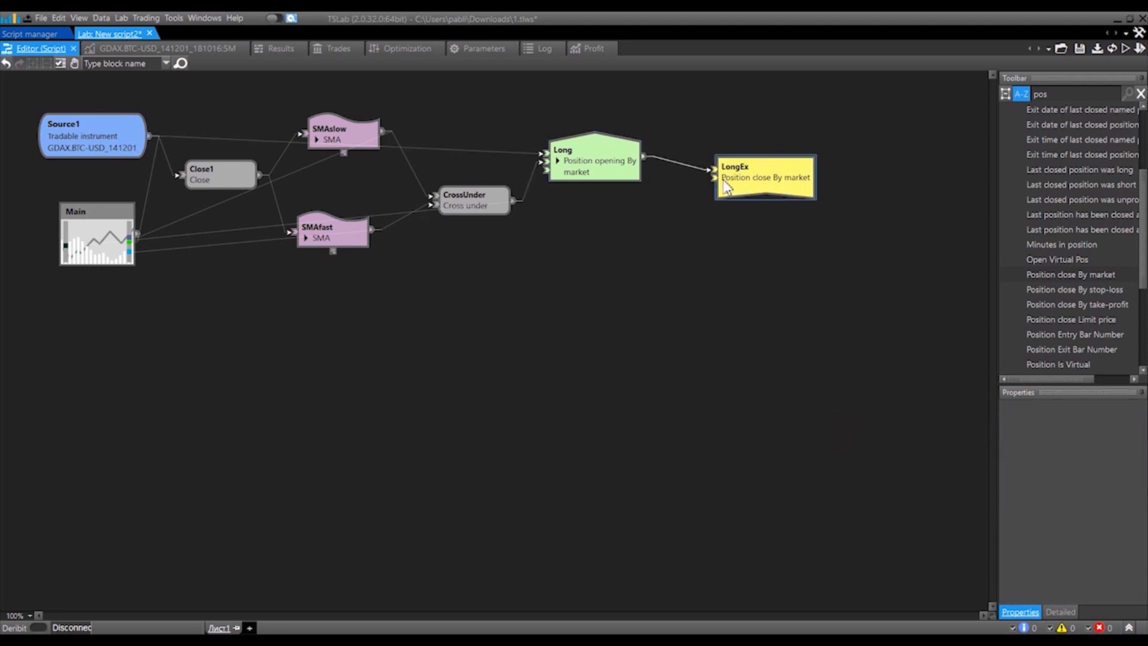
Shift CrossUnder toward the SMA blocks, then search for "cros" and place a Cross over block below it
{"action": "left_click_drag", "start_coordinate": [466, 199], "coordinate": [442, 190]}
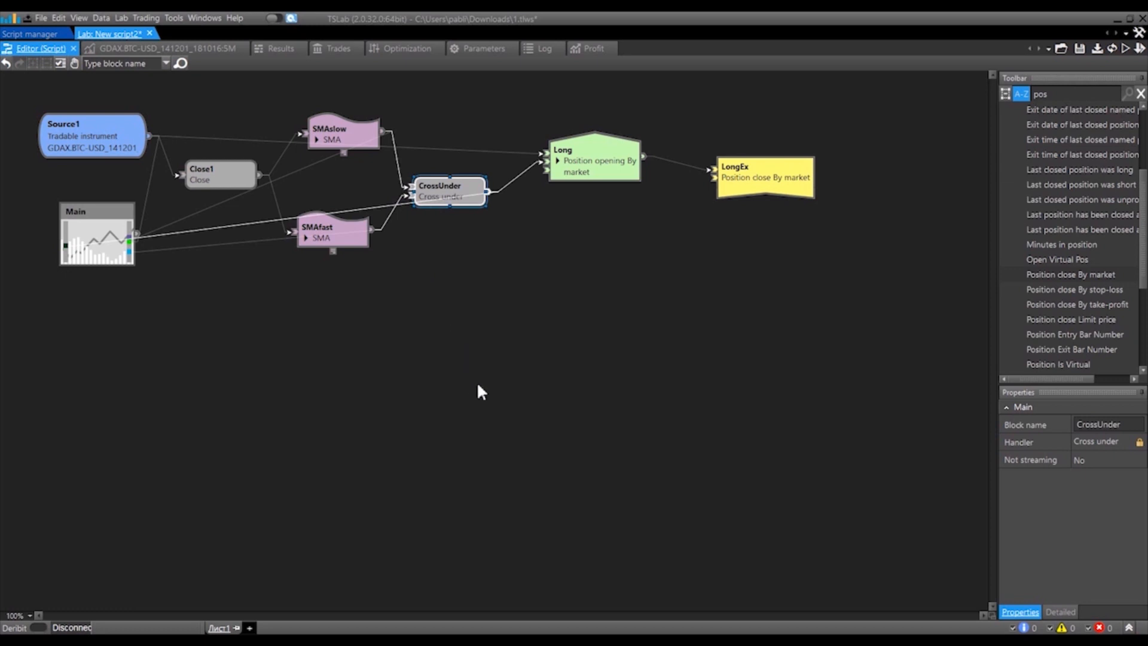
{"action": "left_click", "coordinate": [1064, 98]}
{"action": "left_click_drag", "start_coordinate": [1089, 97], "coordinate": [930, 89]}
{"action": "type", "text": "cros"}
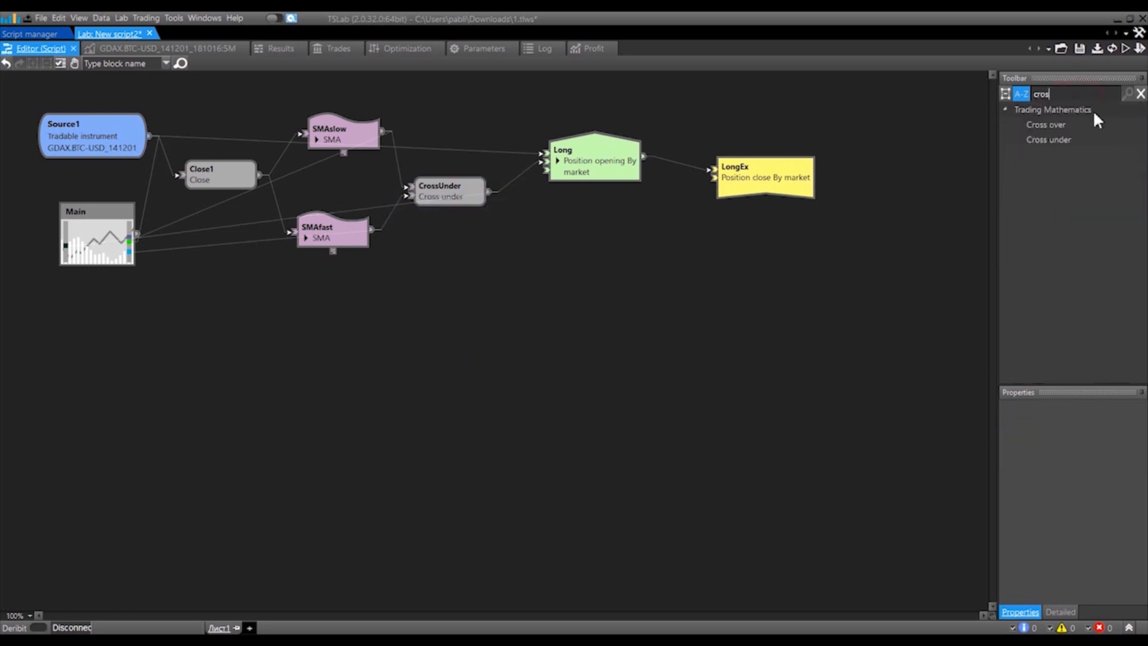
{"action": "left_click", "coordinate": [1052, 124]}
{"action": "left_click_drag", "start_coordinate": [1071, 124], "coordinate": [435, 262]}
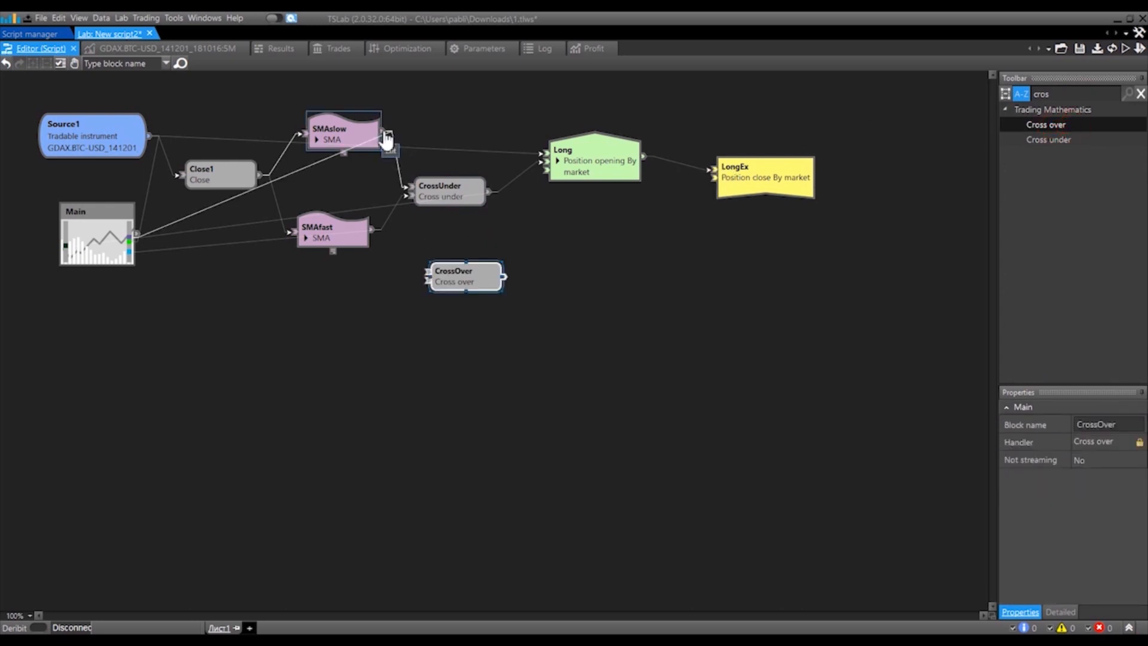
Connect SMAslow and SMAfast to the CrossOver inputs, and link CrossOver to the condition input of LongEx
{"action": "left_click_drag", "start_coordinate": [383, 130], "coordinate": [422, 257]}
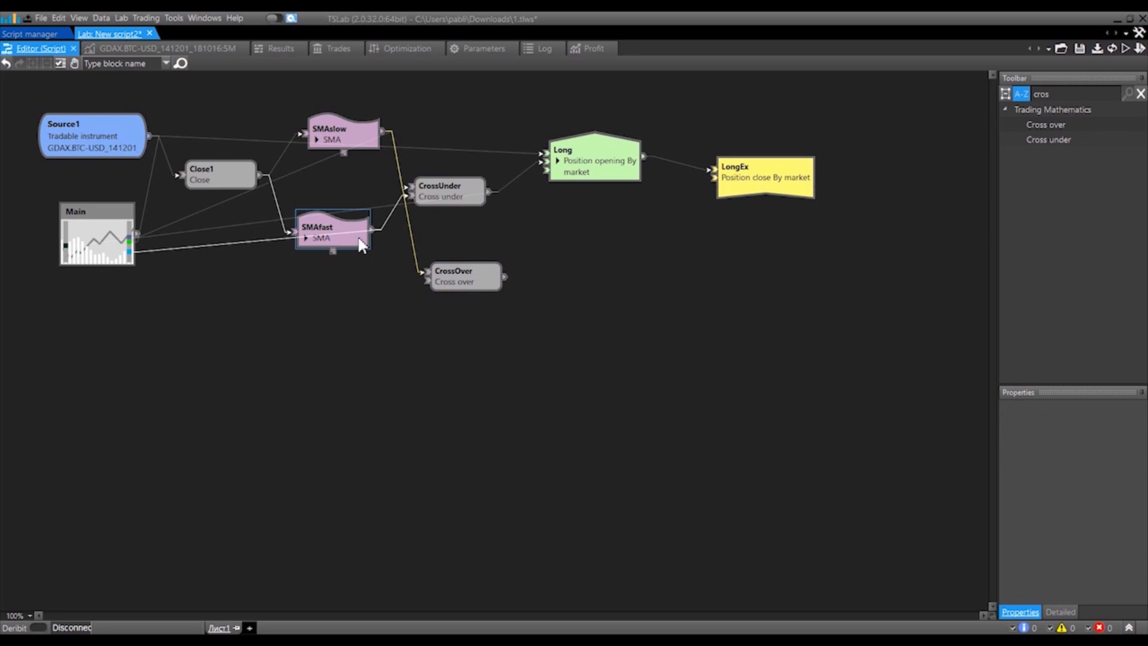
{"action": "left_click_drag", "start_coordinate": [373, 229], "coordinate": [422, 280]}
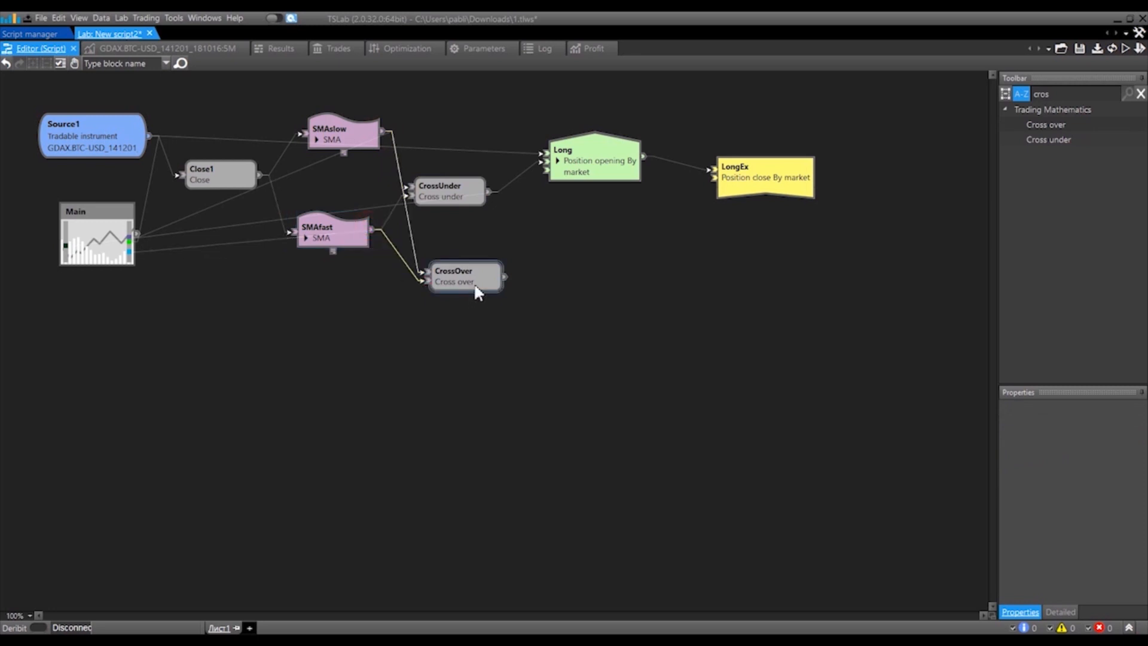
{"action": "left_click_drag", "start_coordinate": [474, 282], "coordinate": [713, 179]}
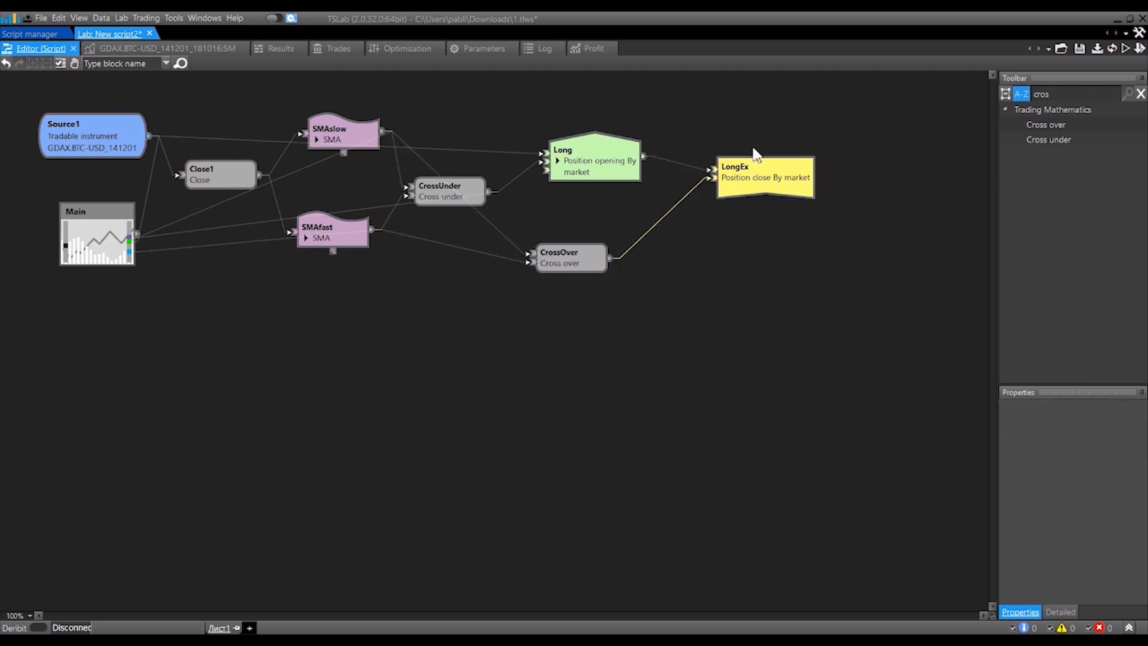
Run the script and hide the ticker from Source1's position text labels on the price chart
{"action": "left_click", "coordinate": [1125, 48]}
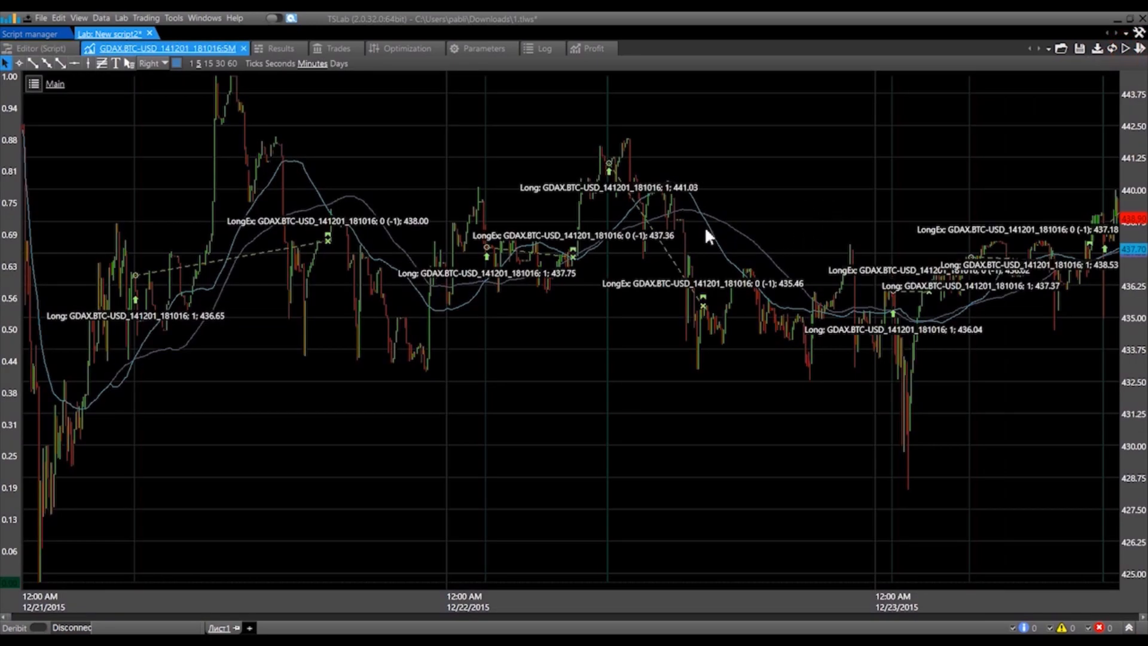
{"action": "scroll", "coordinate": [655, 211], "scroll_direction": "up", "scroll_amount": 3}
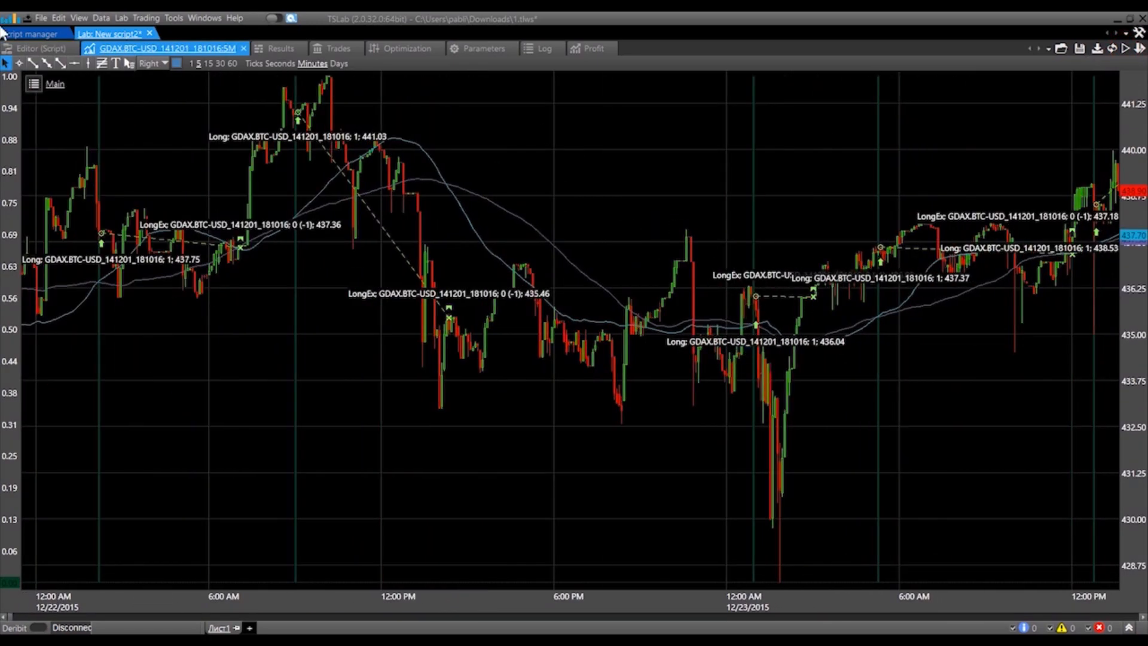
{"action": "left_click", "coordinate": [35, 84]}
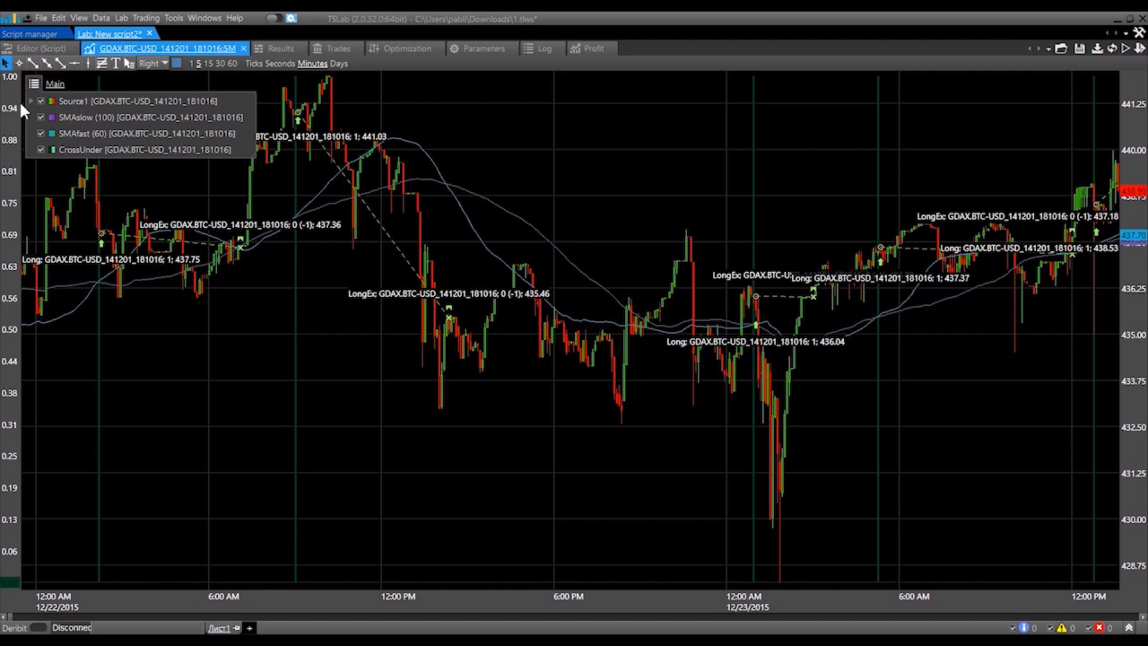
{"action": "left_click", "coordinate": [32, 102]}
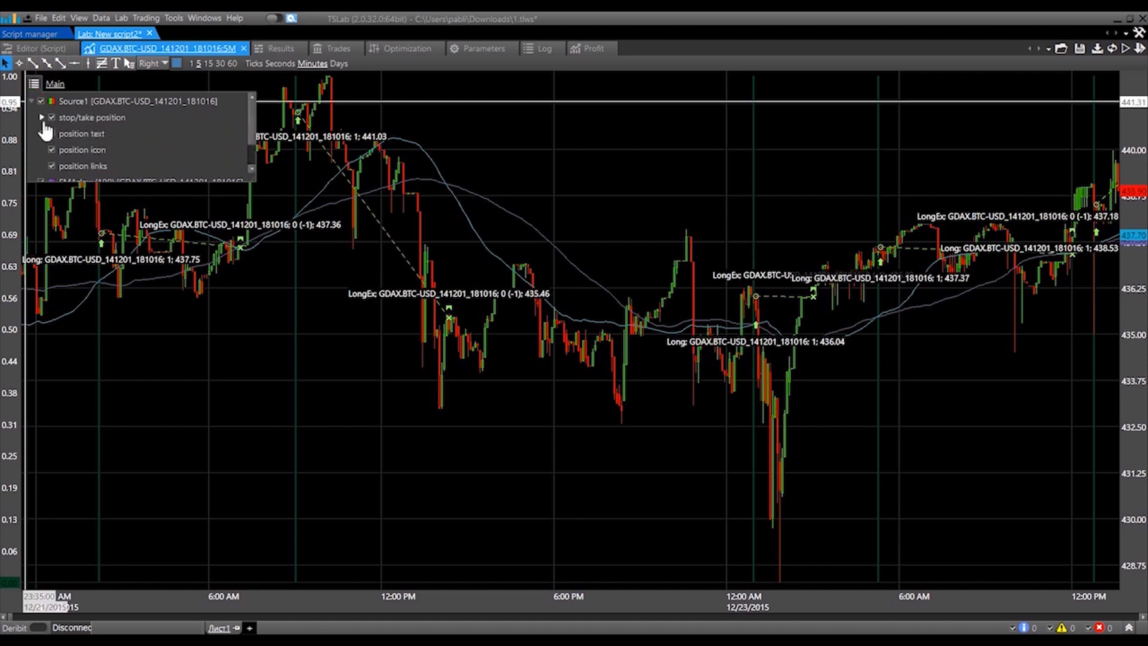
{"action": "left_click", "coordinate": [39, 132]}
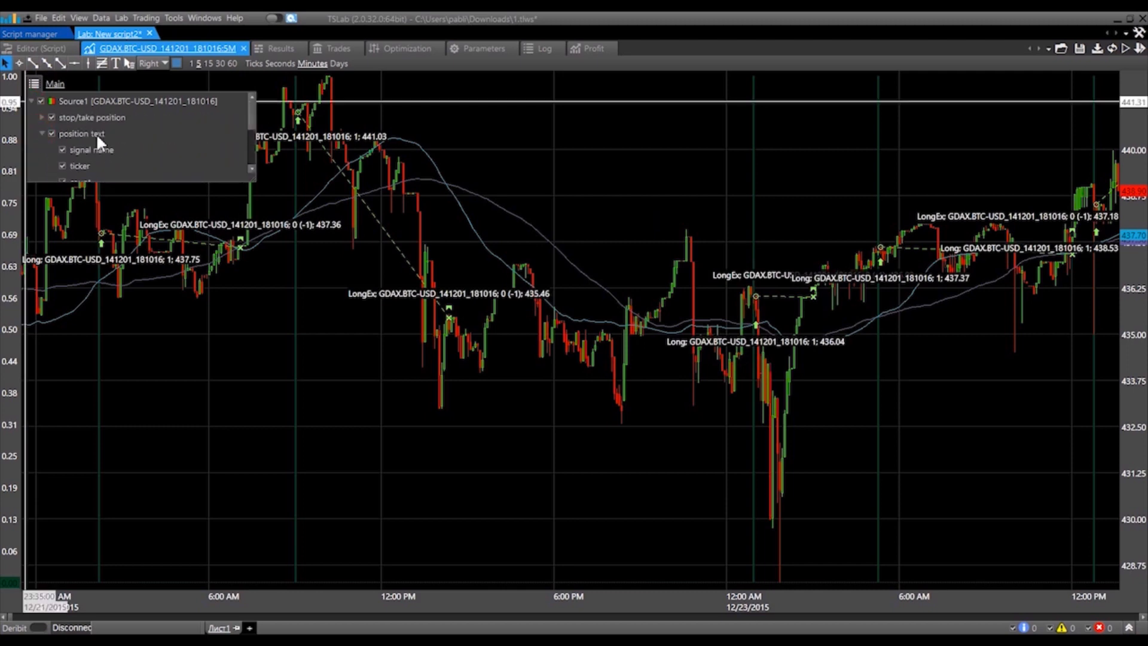
{"action": "scroll", "coordinate": [117, 125], "scroll_direction": "down", "scroll_amount": 1}
{"action": "scroll", "coordinate": [104, 134], "scroll_direction": "up", "scroll_amount": 1}
{"action": "scroll", "coordinate": [99, 147], "scroll_direction": "down", "scroll_amount": 1}
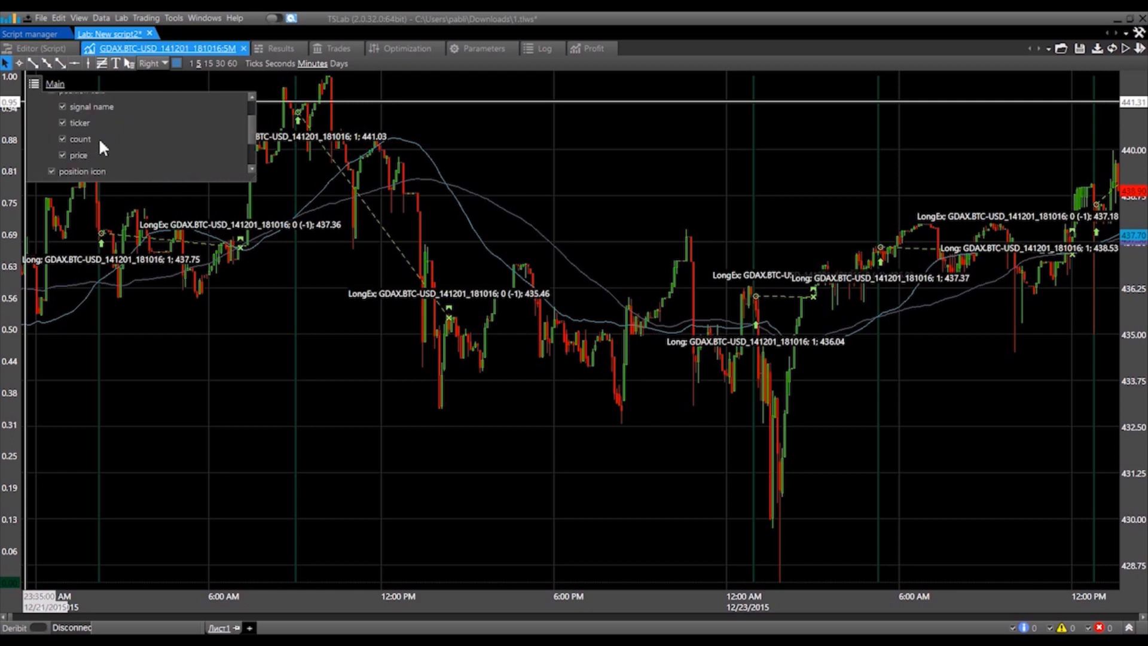
{"action": "left_click", "coordinate": [62, 123]}
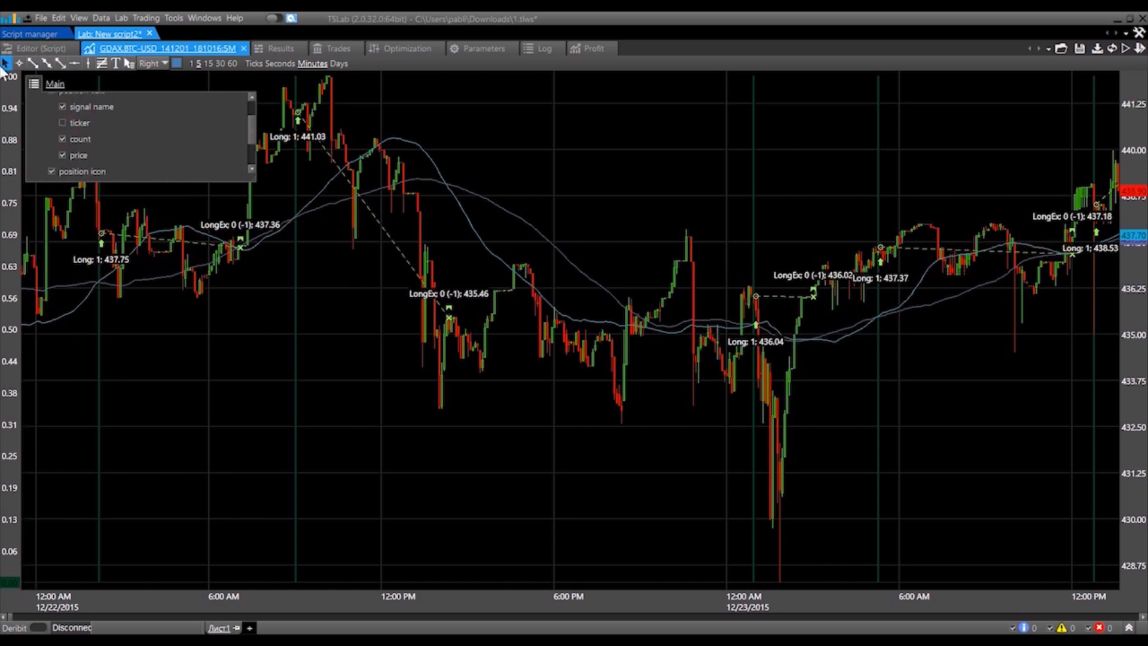
{"action": "left_click", "coordinate": [34, 85]}
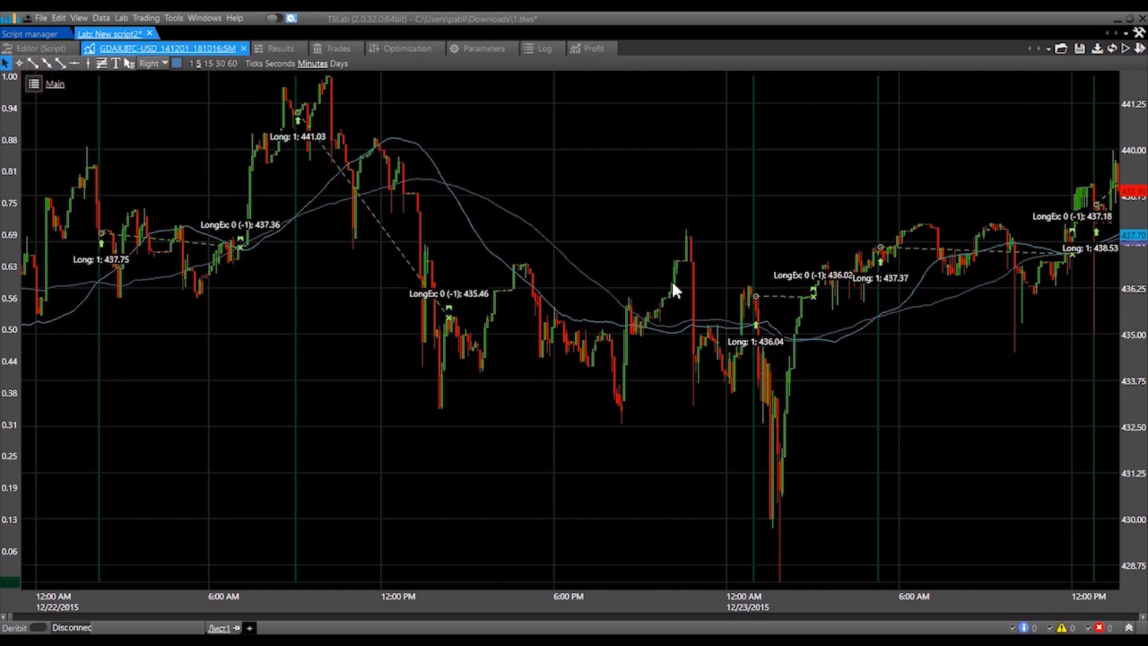
Examine the long entries and exits against the average crossings along the price chart, through to the end of the history
{"action": "scroll", "coordinate": [672, 284], "scroll_direction": "down", "scroll_amount": 1}
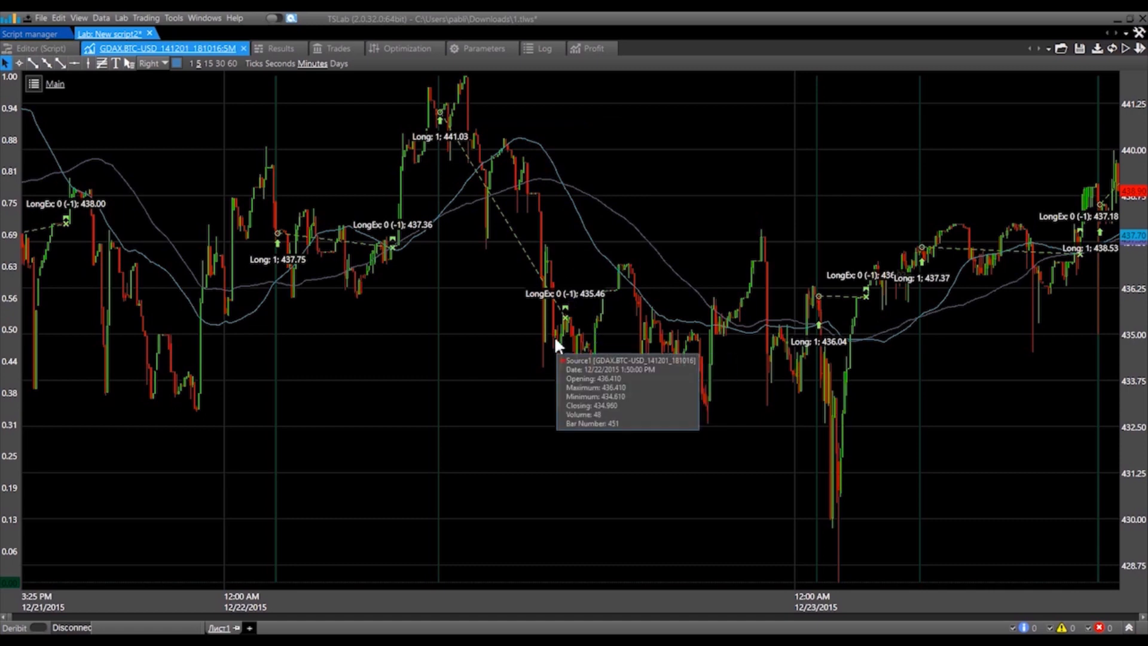
{"action": "left_click", "coordinate": [948, 615]}
{"action": "left_click", "coordinate": [949, 616]}
{"action": "left_click", "coordinate": [948, 616]}
{"action": "left_click", "coordinate": [948, 616]}
{"action": "left_click", "coordinate": [948, 616]}
{"action": "left_click", "coordinate": [949, 615]}
{"action": "left_click", "coordinate": [949, 615]}
{"action": "scroll", "coordinate": [742, 264], "scroll_direction": "down", "scroll_amount": 7}
{"action": "scroll", "coordinate": [740, 264], "scroll_direction": "up", "scroll_amount": 3}
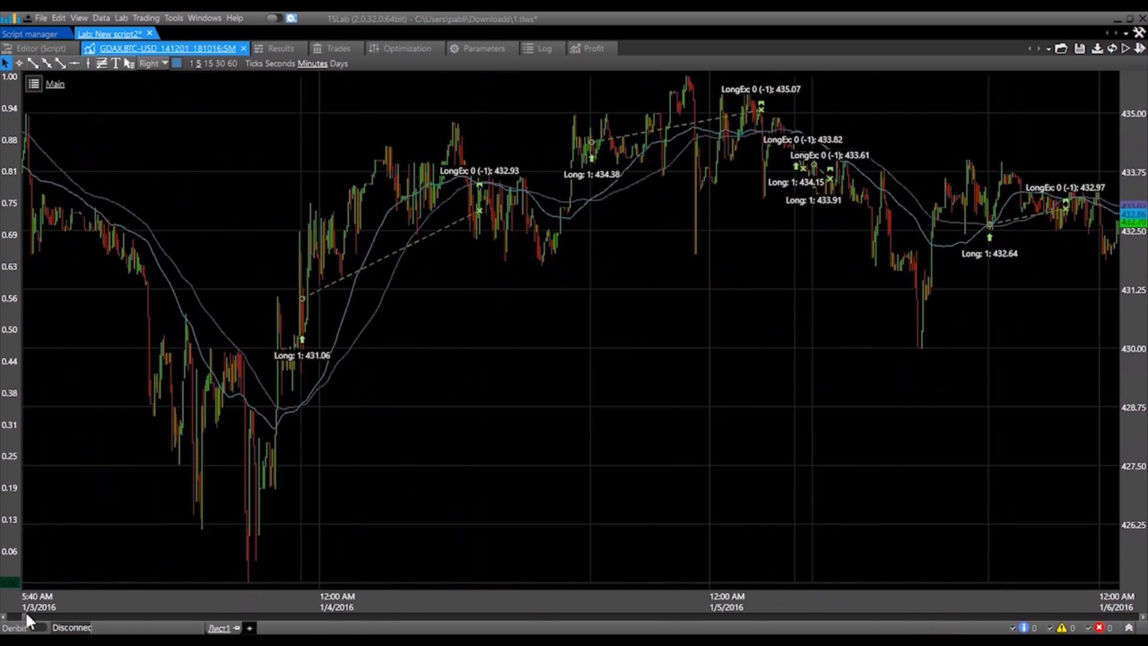
{"action": "left_click_drag", "start_coordinate": [26, 617], "coordinate": [1108, 606]}
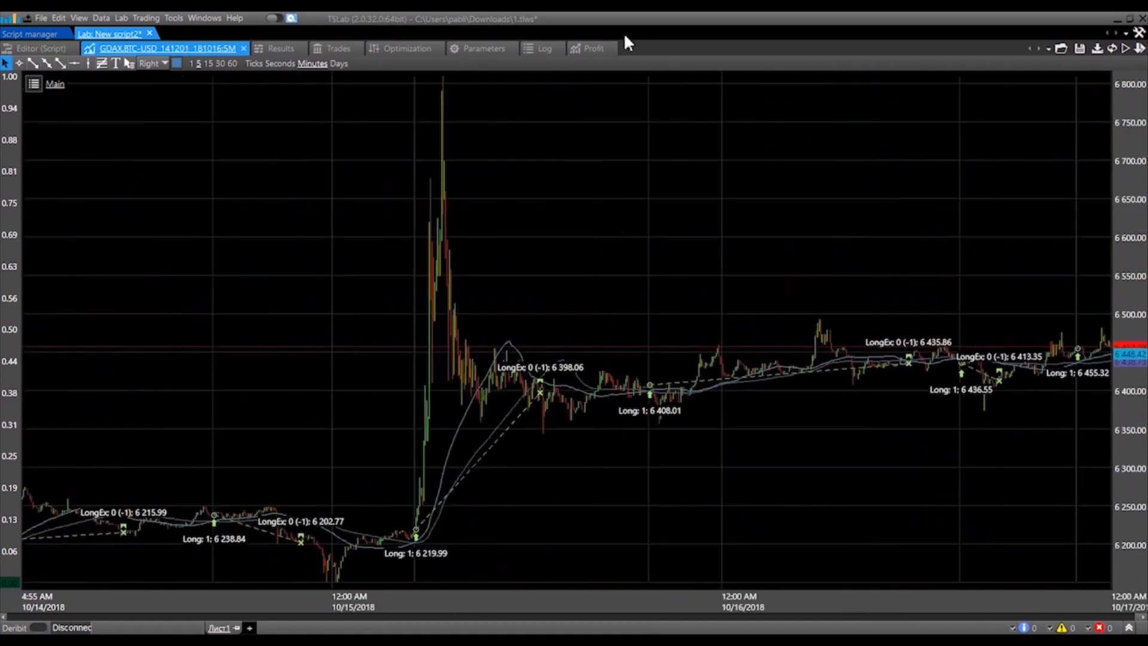
Examine the script's profit curve over the whole test period, then return to the price chart
{"action": "left_click", "coordinate": [580, 52]}
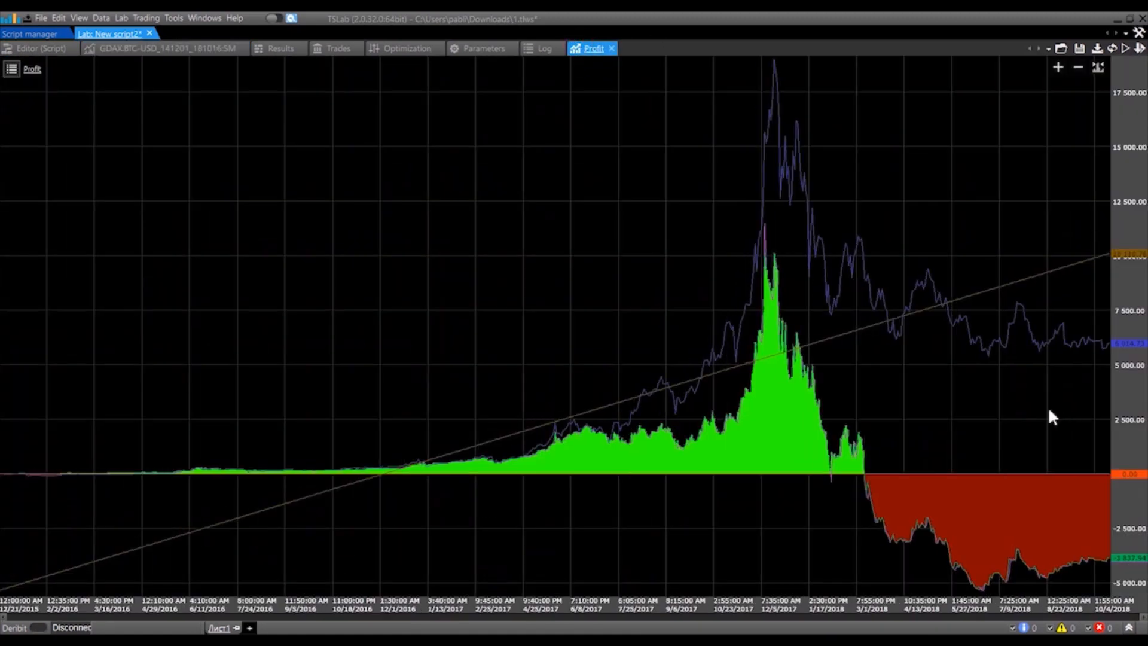
{"action": "scroll", "coordinate": [791, 342], "scroll_direction": "up", "scroll_amount": 3}
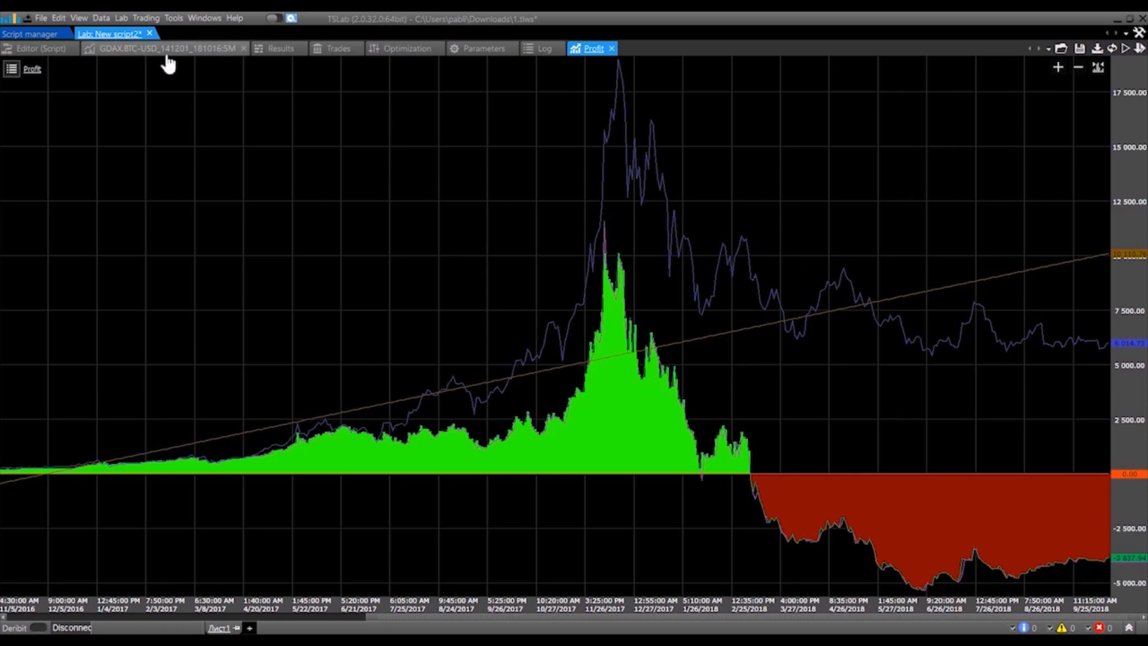
{"action": "left_click", "coordinate": [133, 49]}
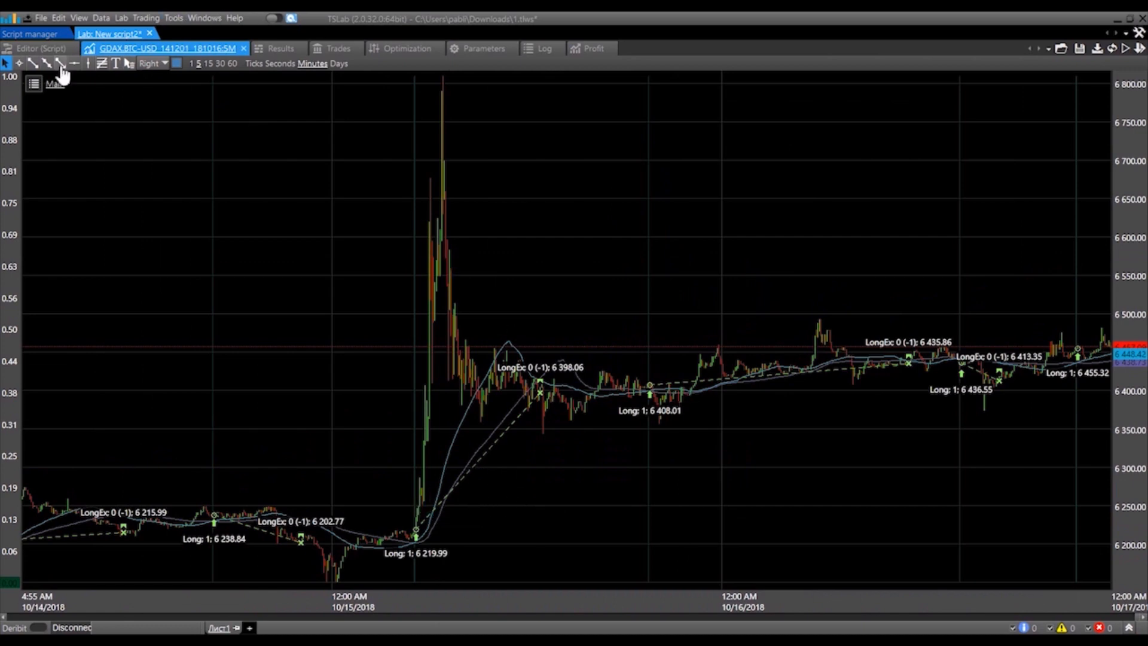
Mark the Period parameters of the SMAslow and SMAfast blocks for optimization
{"action": "left_click", "coordinate": [37, 49]}
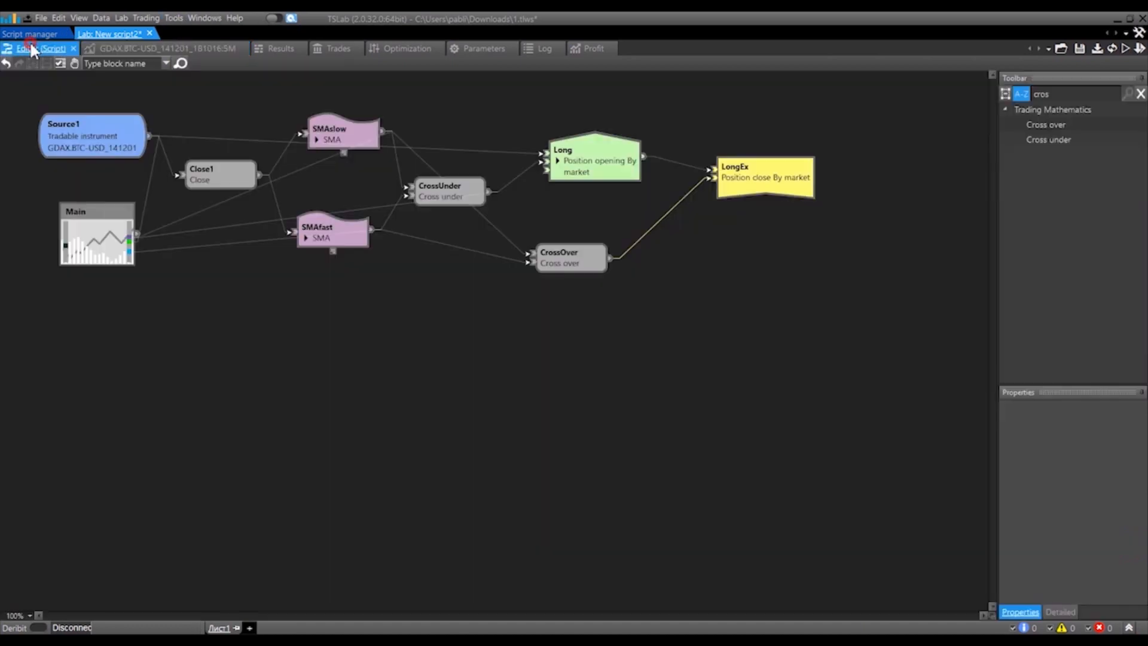
{"action": "left_click", "coordinate": [315, 144]}
{"action": "left_click", "coordinate": [1079, 492]}
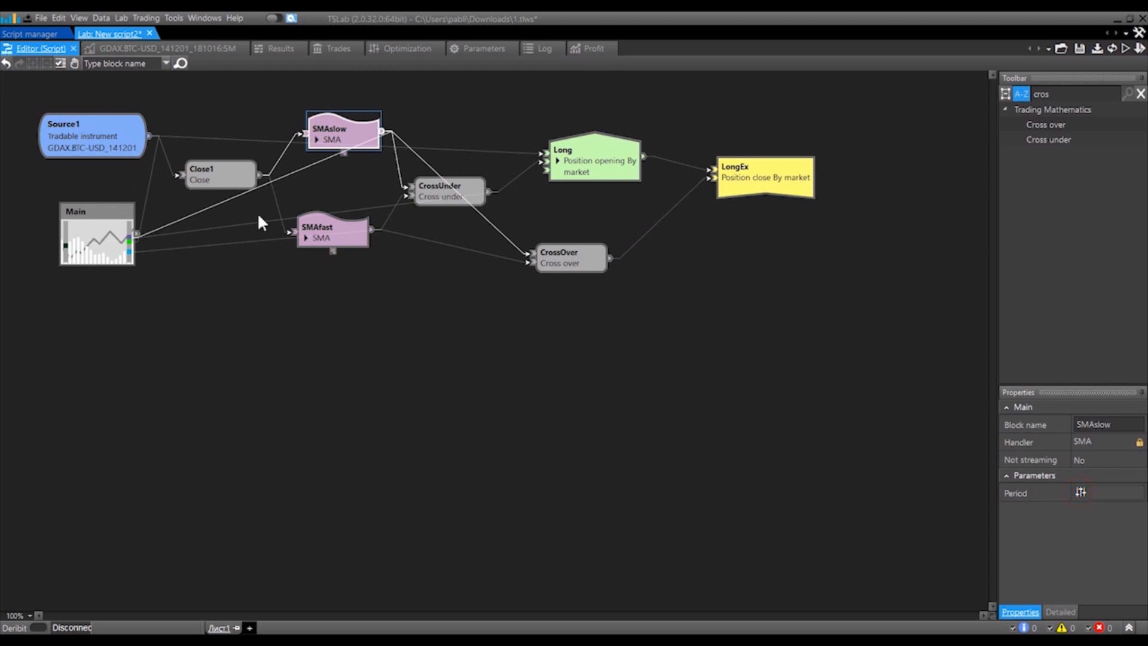
{"action": "left_click", "coordinate": [326, 232]}
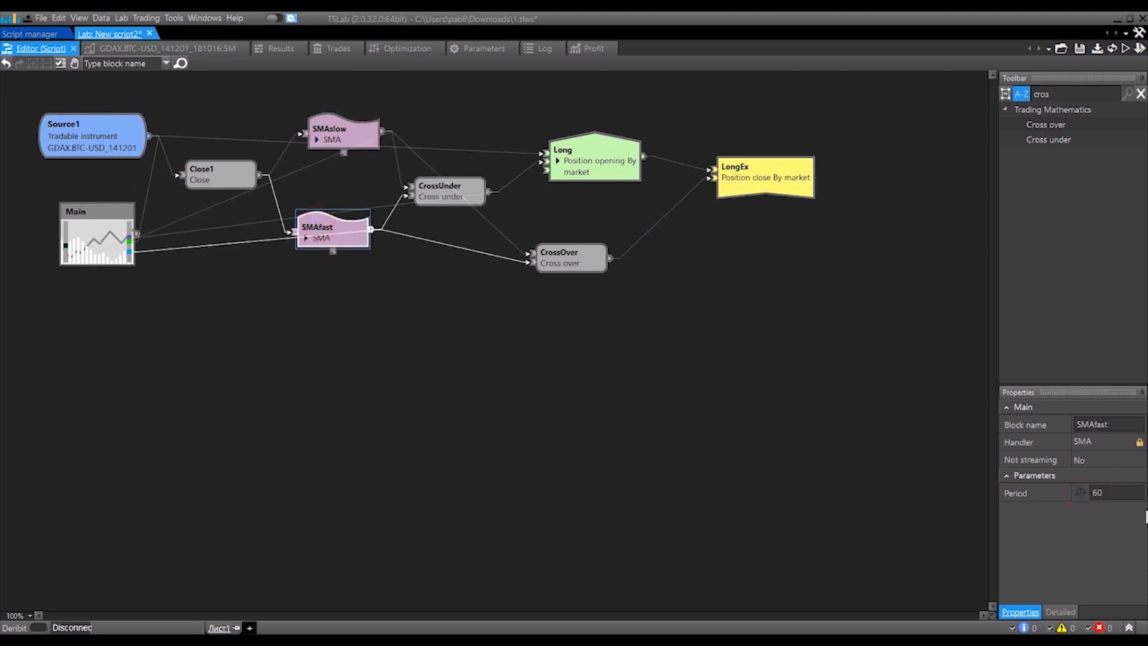
{"action": "left_click", "coordinate": [1080, 493]}
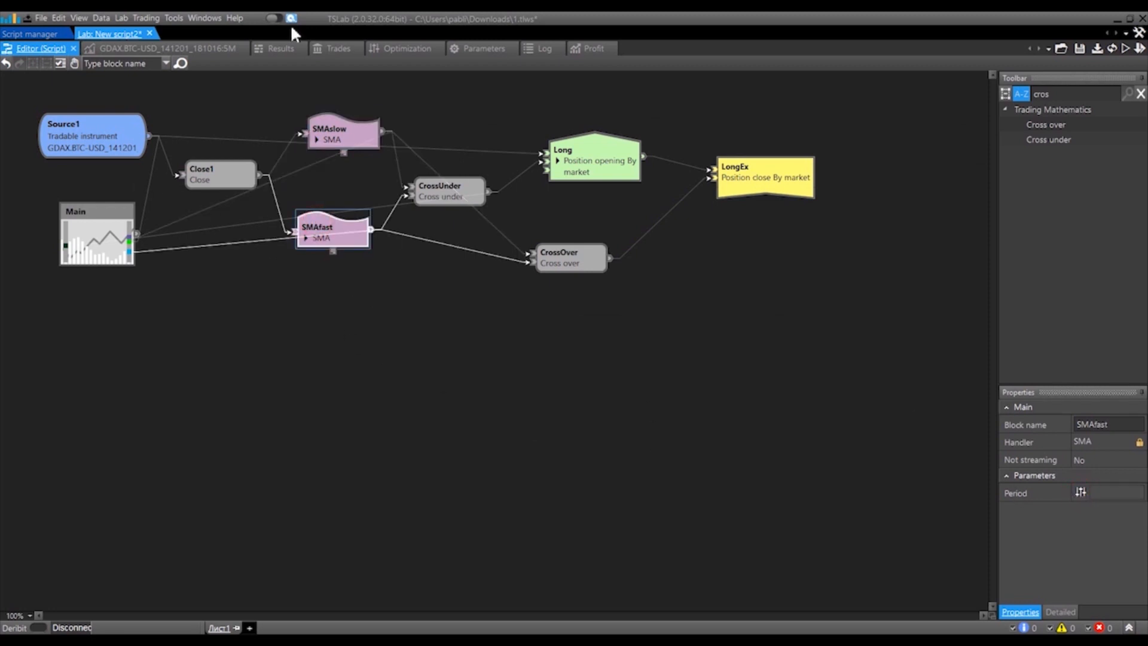
In the optimization settings, set the SMAfast period range from 5 to 50 and include it in the optimization
{"action": "left_click", "coordinate": [397, 43]}
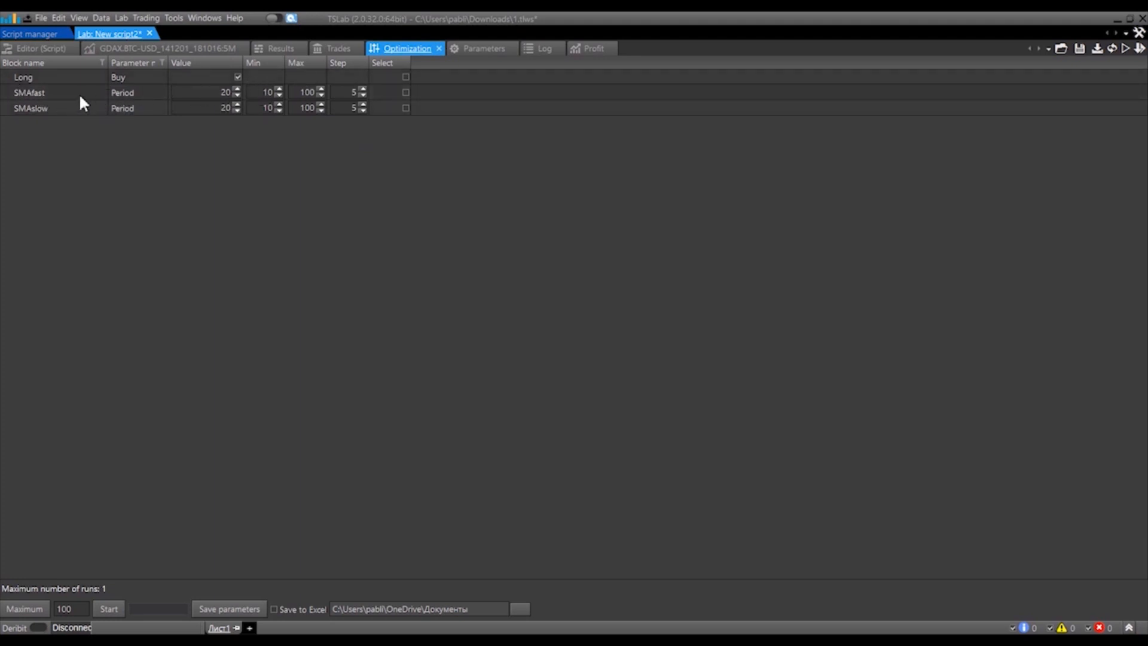
{"action": "left_click", "coordinate": [218, 91]}
{"action": "double_click", "coordinate": [258, 93]}
{"action": "double_click", "coordinate": [352, 93]}
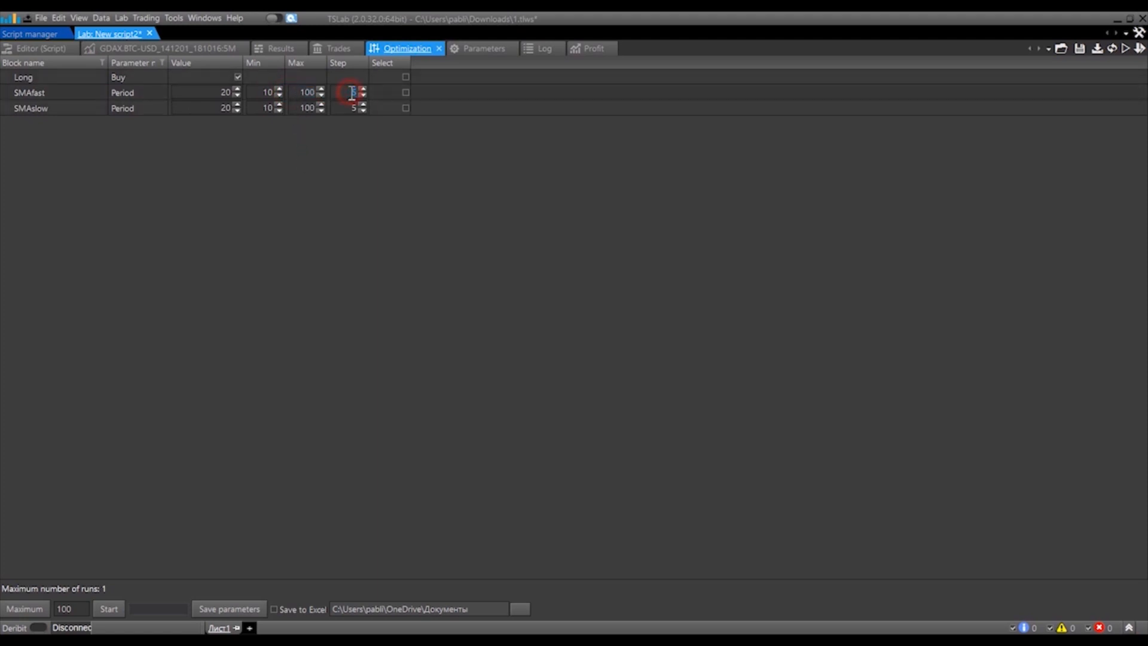
{"action": "double_click", "coordinate": [258, 92]}
{"action": "double_click", "coordinate": [293, 94]}
{"action": "type", "text": "50"}
{"action": "left_click", "coordinate": [406, 92]}
Set the SMAslow period range from 50 to 500 with a step of 50 and include it in the optimization
{"action": "double_click", "coordinate": [258, 109]}
{"action": "type", "text": "50"}
{"action": "double_click", "coordinate": [300, 107]}
{"action": "type", "text": "500"}
{"action": "double_click", "coordinate": [336, 110]}
{"action": "type", "text": "50"}
{"action": "left_click", "coordinate": [405, 108]}
Start the optimization and review the results for the different SMAslow and SMAfast period combinations
{"action": "left_click", "coordinate": [109, 607]}
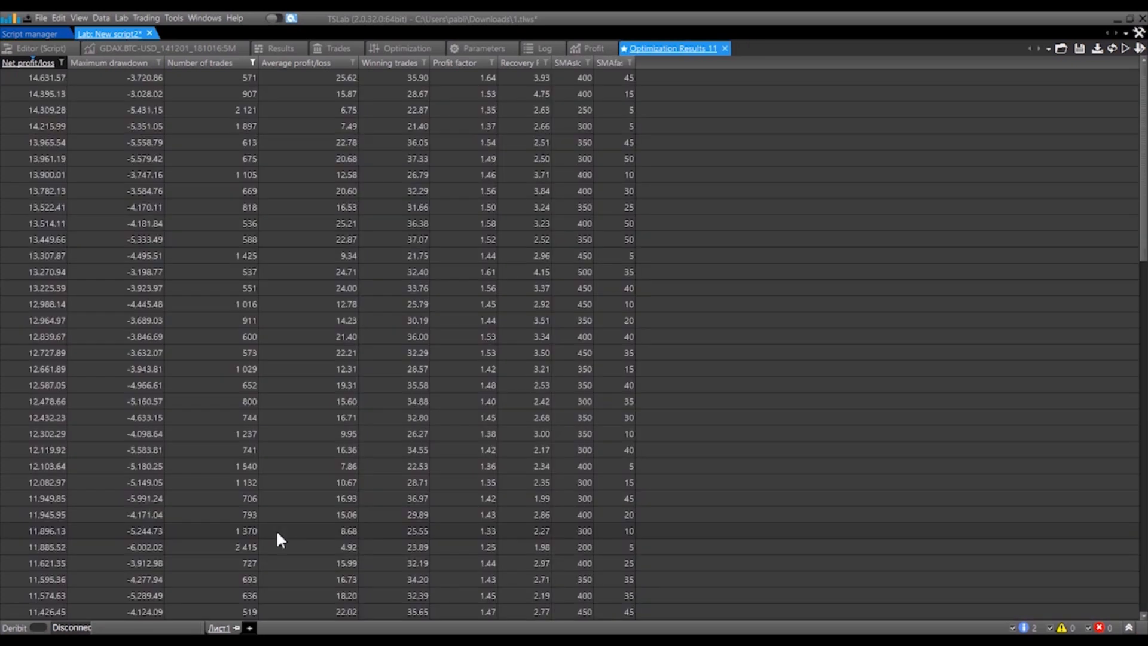
{"action": "scroll", "coordinate": [203, 206], "scroll_direction": "down", "scroll_amount": 20}
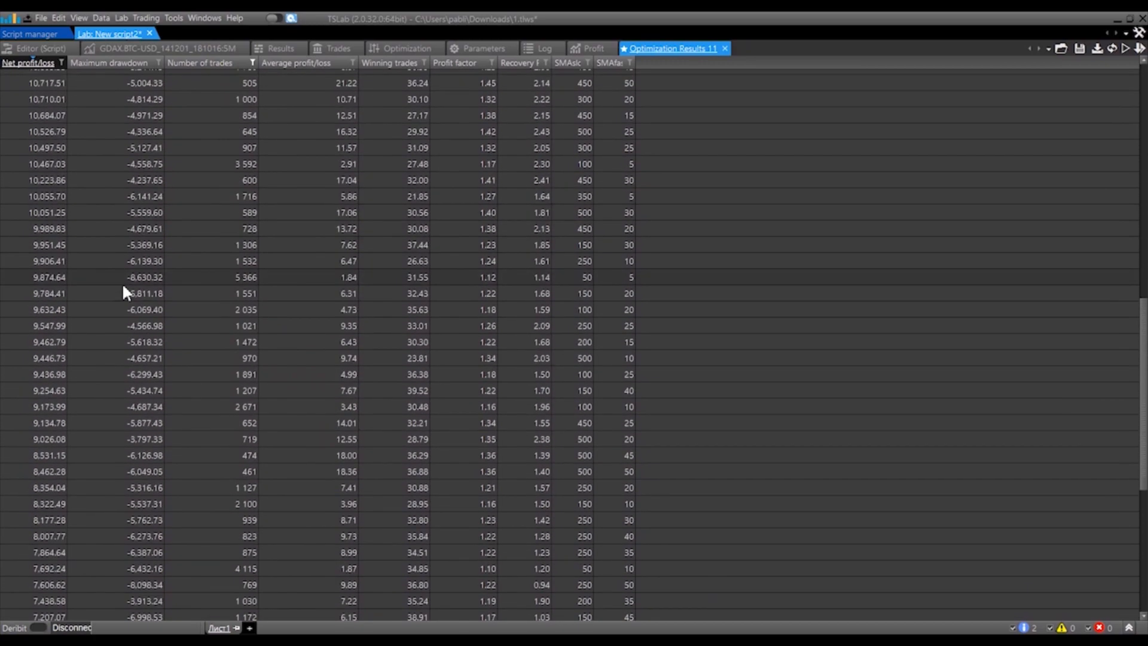
{"action": "scroll", "coordinate": [82, 401], "scroll_direction": "up", "scroll_amount": 20}
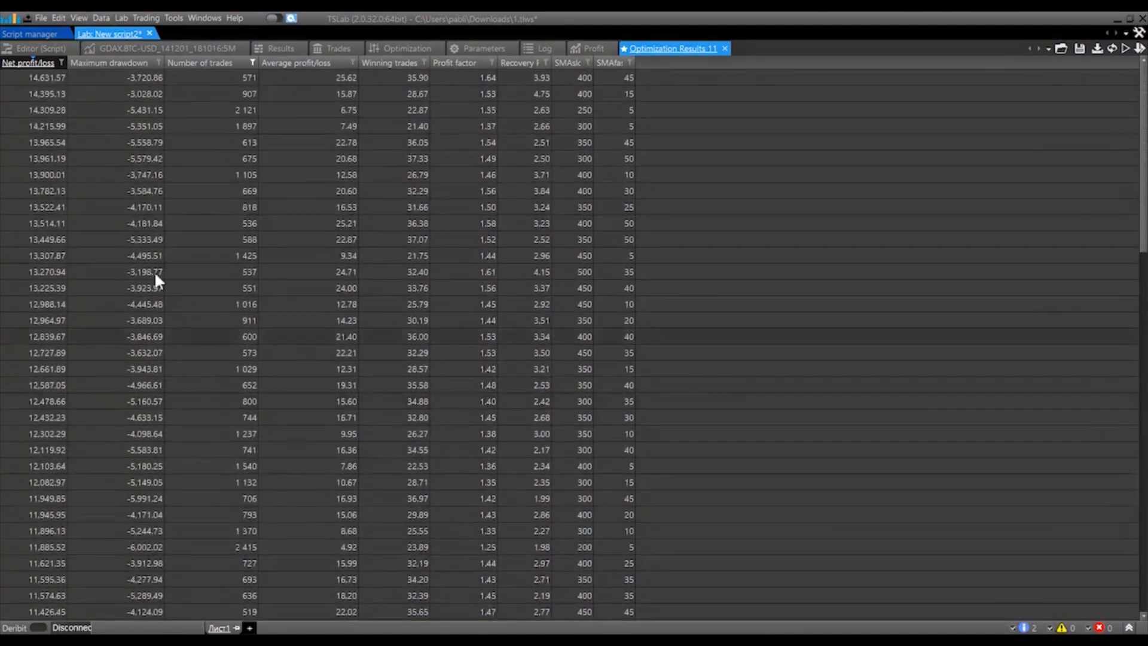
Select the optimization result with SMAslow 400 and SMAfast 45 and examine its profit curve
{"action": "left_click", "coordinate": [220, 78]}
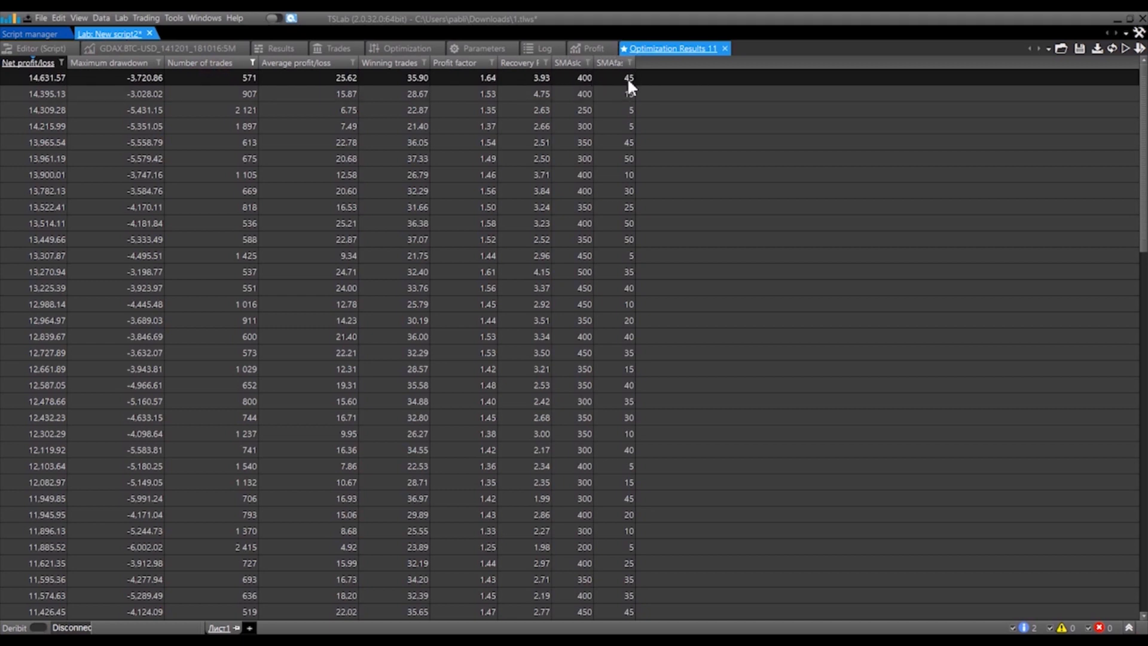
{"action": "left_click", "coordinate": [585, 48]}
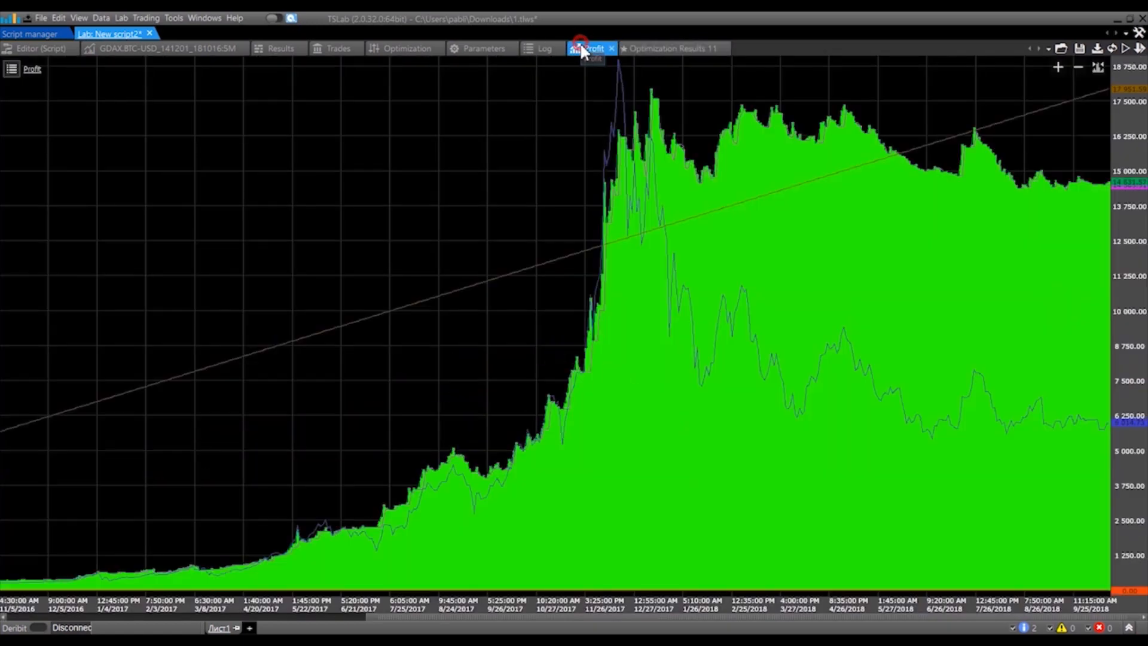
{"action": "scroll", "coordinate": [892, 276], "scroll_direction": "up", "scroll_amount": 5}
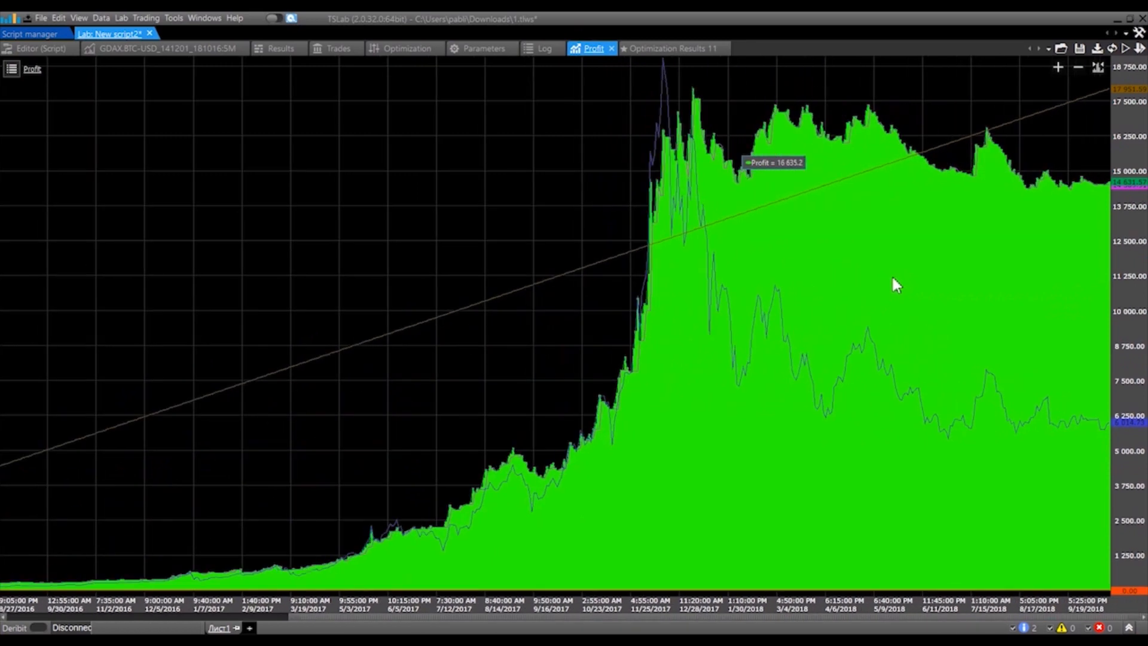
{"action": "scroll", "coordinate": [892, 276], "scroll_direction": "down", "scroll_amount": 2}
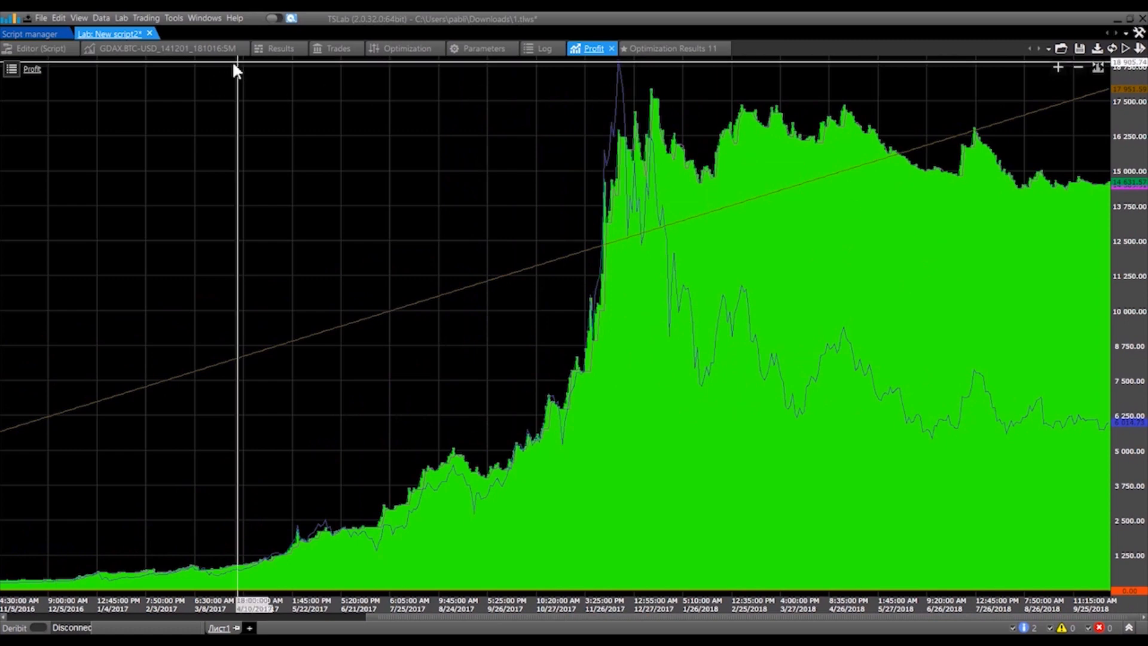
Examine the long entries and exits on the BTC-USD five-minute price chart across recent and earlier dates
{"action": "left_click", "coordinate": [204, 57]}
{"action": "scroll", "coordinate": [586, 210], "scroll_direction": "up", "scroll_amount": 5}
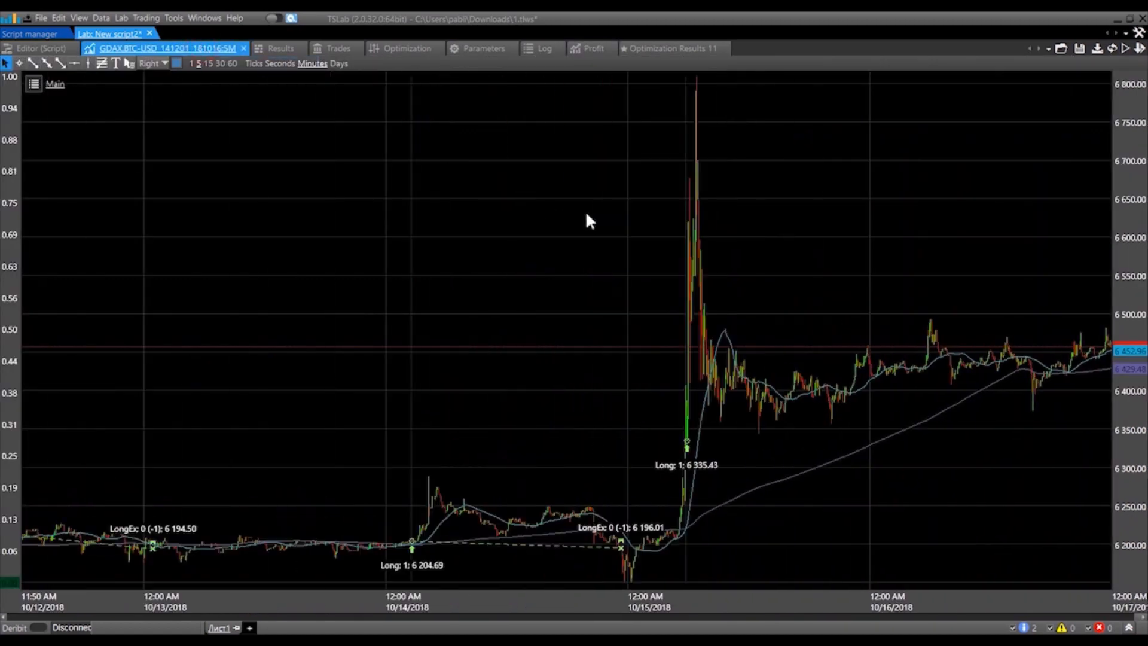
{"action": "scroll", "coordinate": [583, 214], "scroll_direction": "up", "scroll_amount": 5}
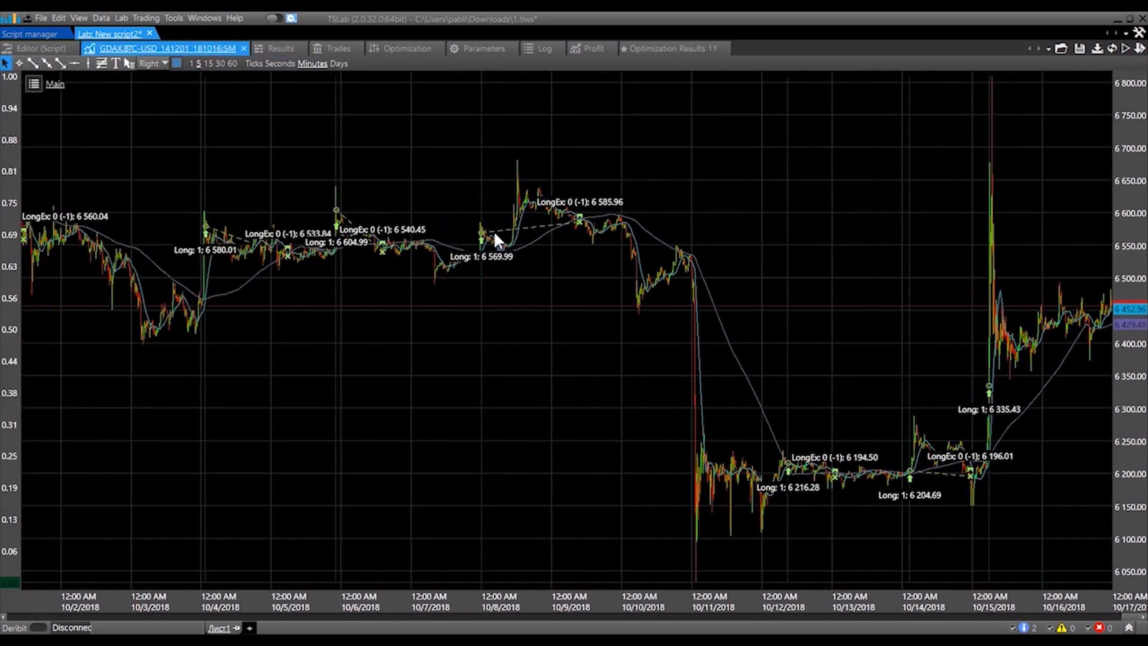
{"action": "scroll", "coordinate": [470, 378], "scroll_direction": "down", "scroll_amount": 3}
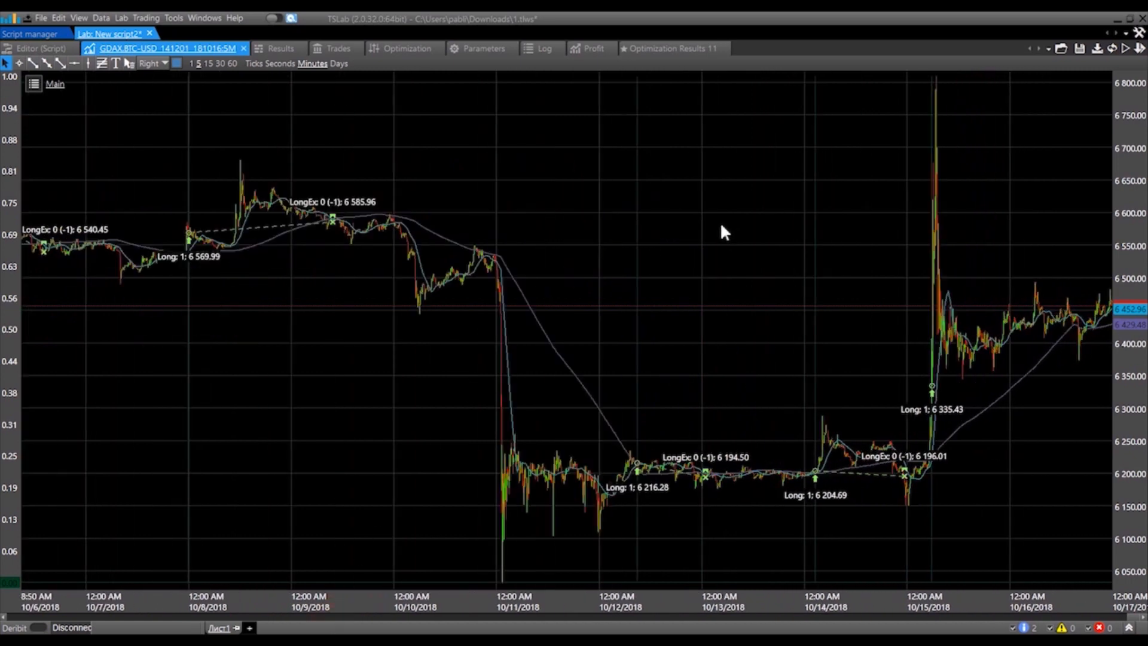
{"action": "scroll", "coordinate": [721, 231], "scroll_direction": "up", "scroll_amount": 10}
{"action": "scroll", "coordinate": [358, 293], "scroll_direction": "down", "scroll_amount": 4}
{"action": "left_click", "coordinate": [186, 616]}
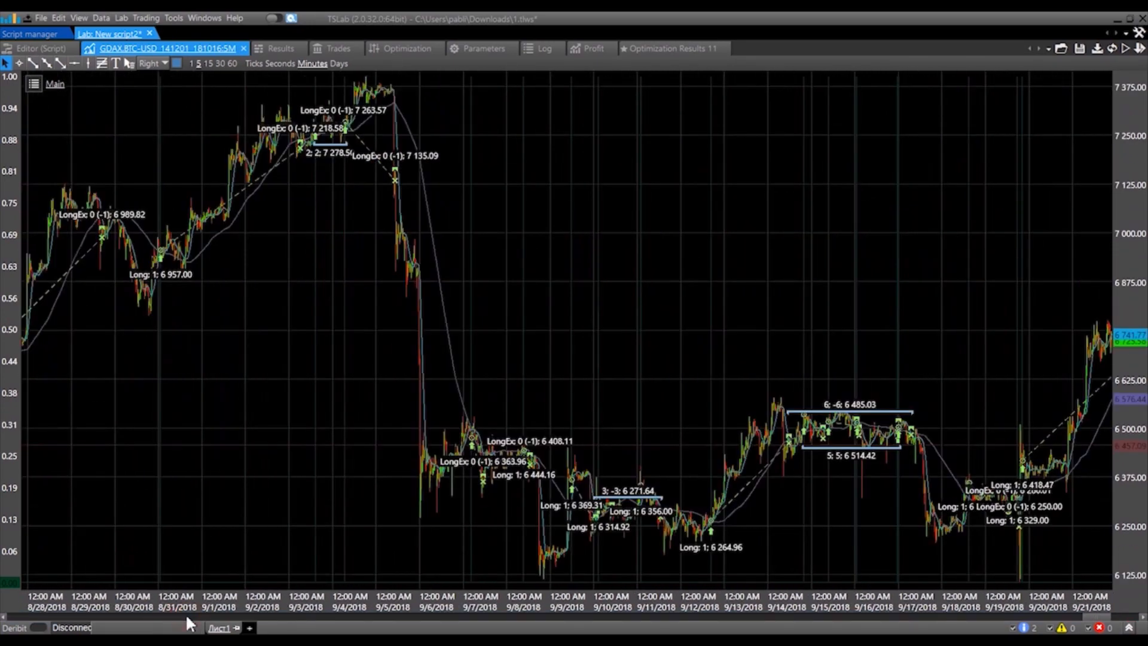
{"action": "left_click", "coordinate": [187, 616]}
{"action": "scroll", "coordinate": [673, 342], "scroll_direction": "down", "scroll_amount": 3}
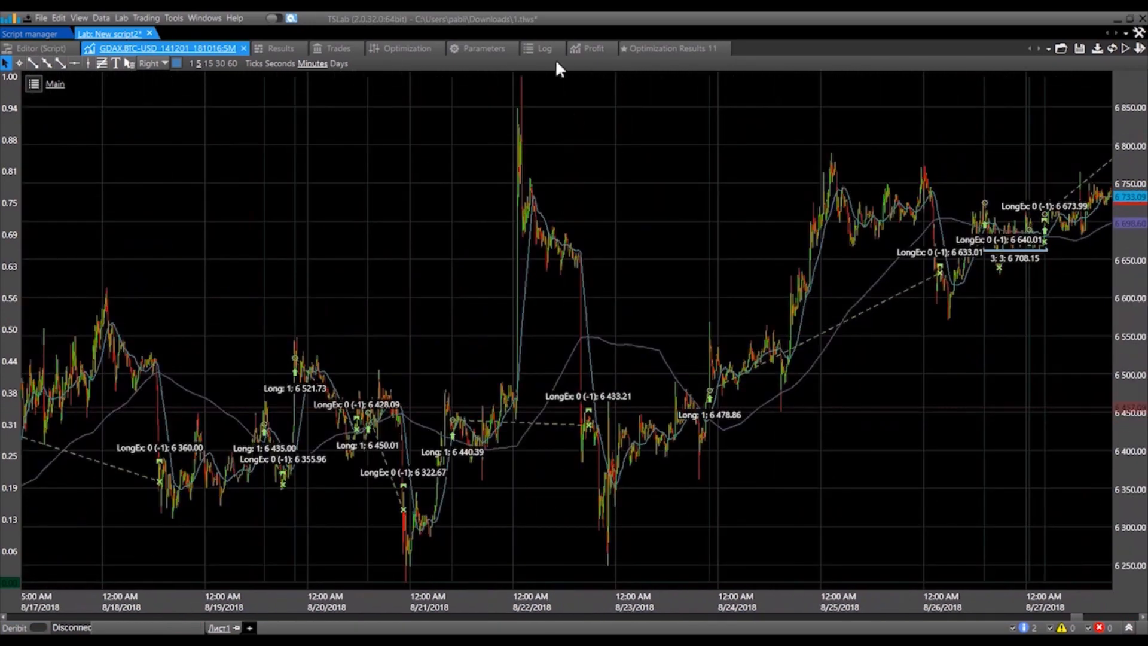
Tidy the script diagram by repositioning the SMAfast block and moving the CrossOver block beneath the Long block
{"action": "left_click", "coordinate": [37, 48]}
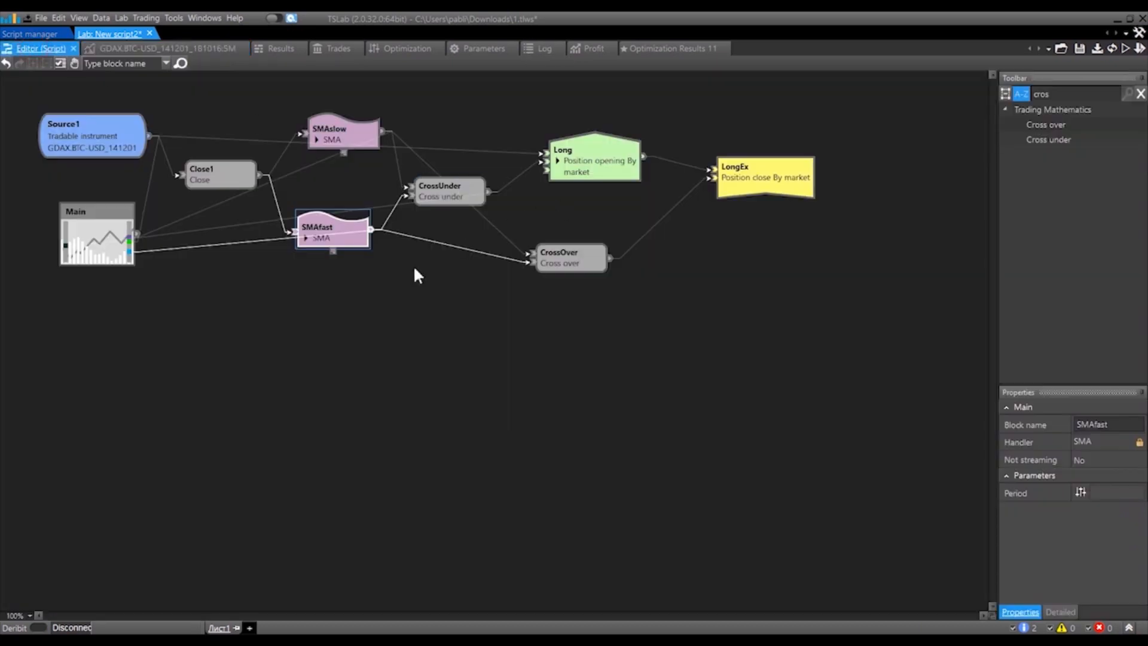
{"action": "left_click_drag", "start_coordinate": [317, 229], "coordinate": [323, 232]}
{"action": "left_click", "coordinate": [585, 259]}
{"action": "left_click_drag", "start_coordinate": [603, 256], "coordinate": [622, 236]}
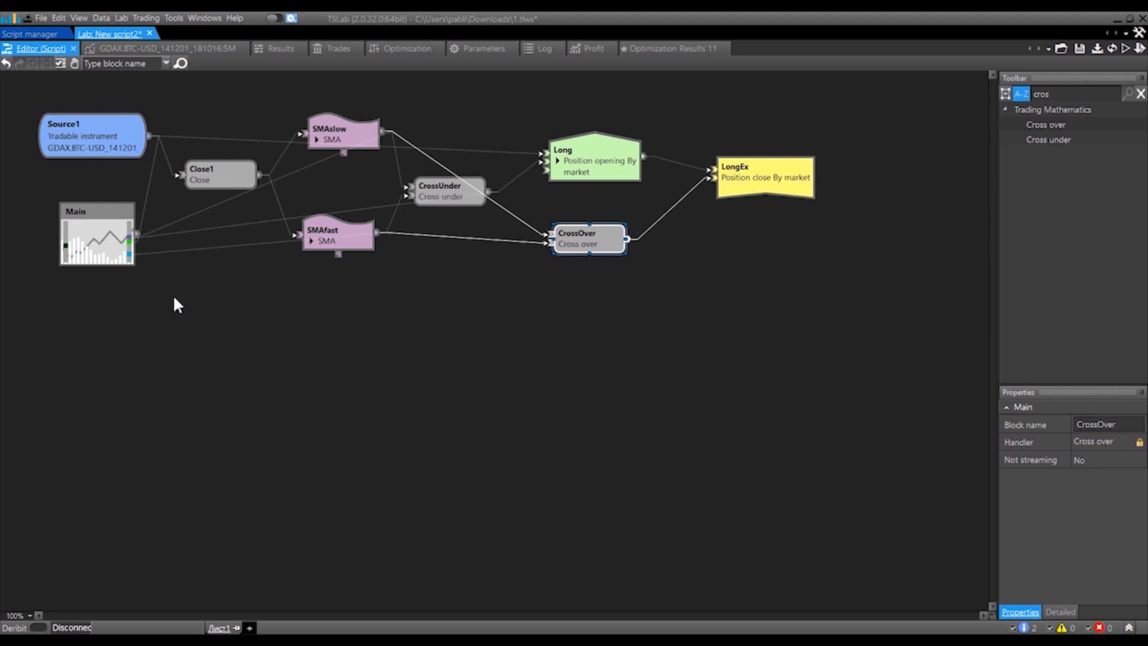
Change the Source1 instrument to ES 20121209_20181010_UTC from the ES data provider
{"action": "double_click", "coordinate": [111, 152]}
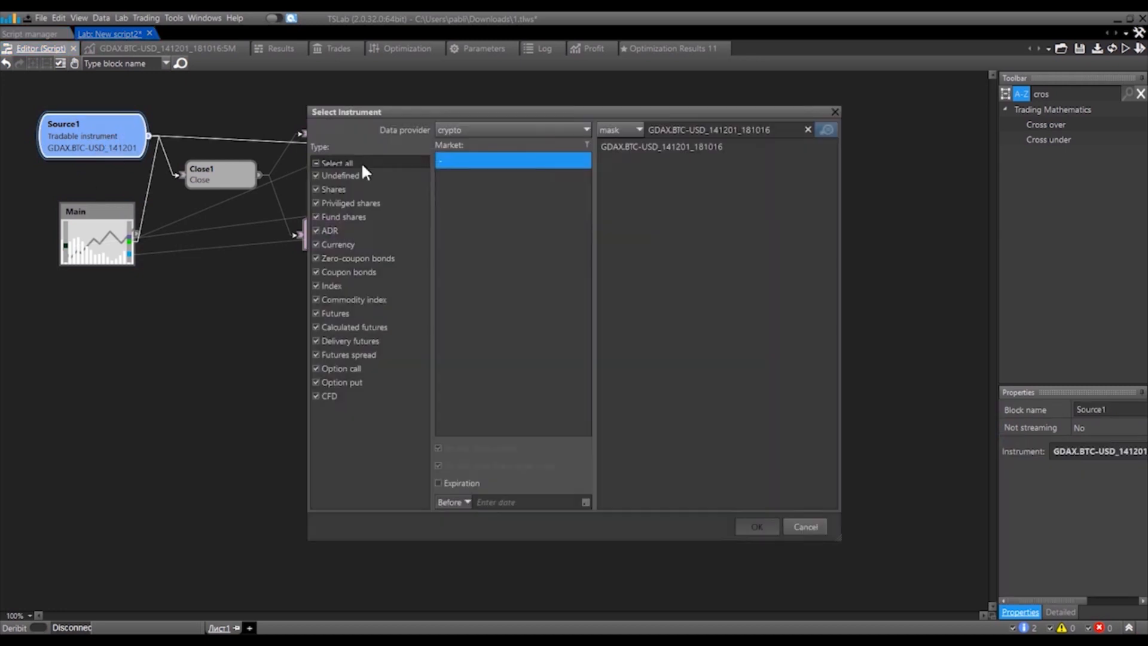
{"action": "left_click", "coordinate": [504, 141]}
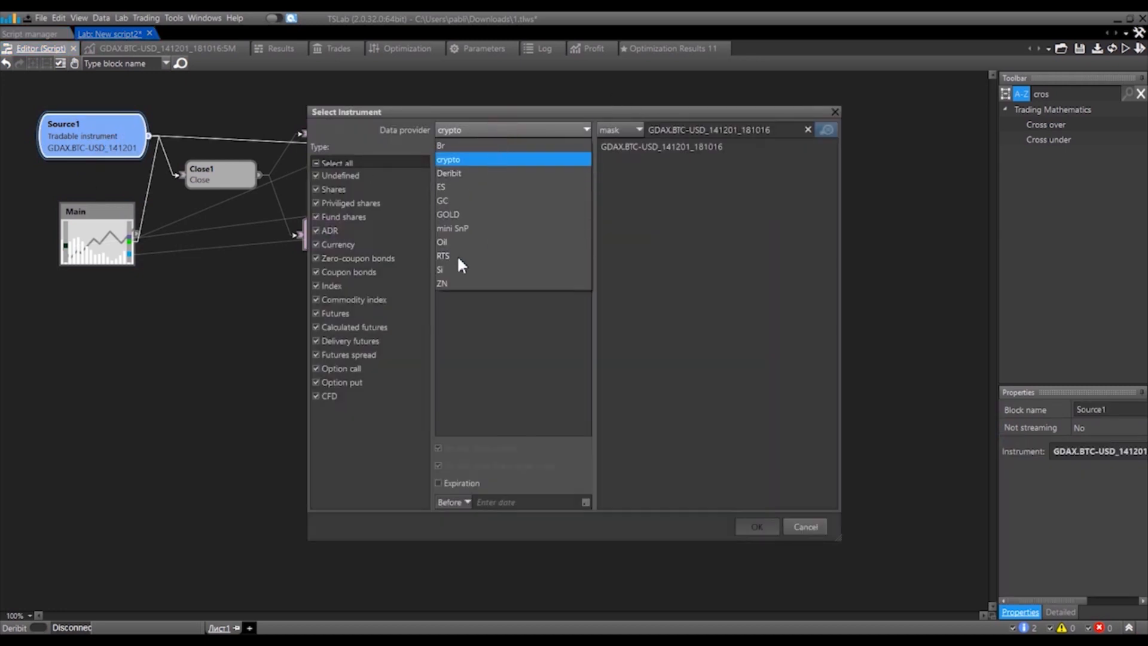
{"action": "left_click", "coordinate": [450, 187]}
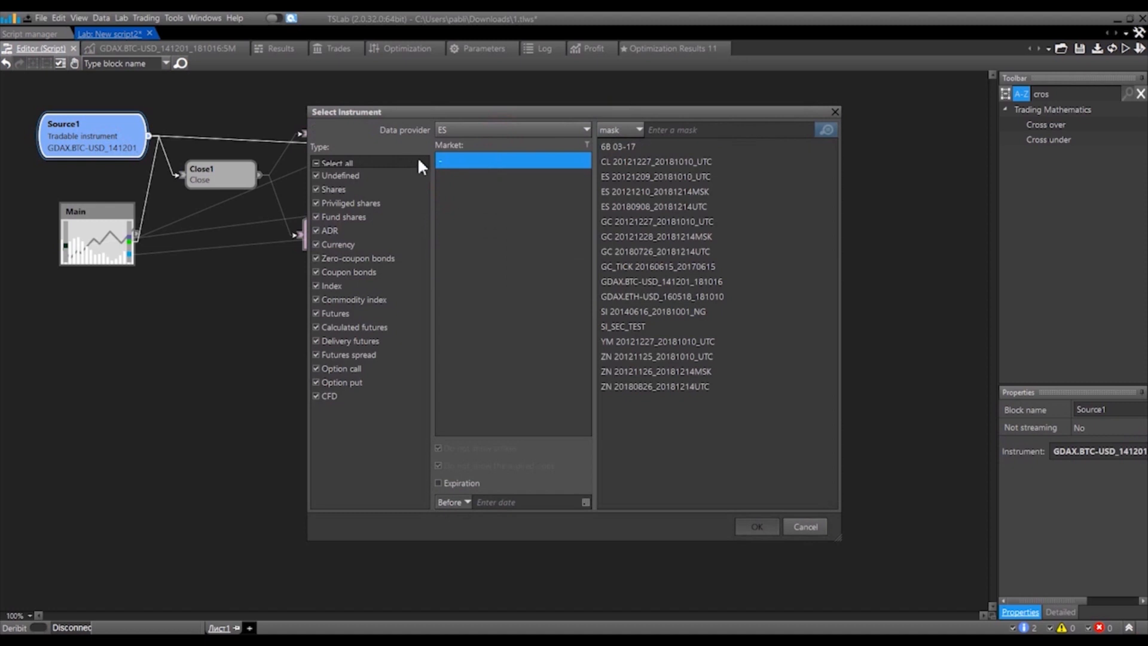
{"action": "left_click", "coordinate": [653, 177]}
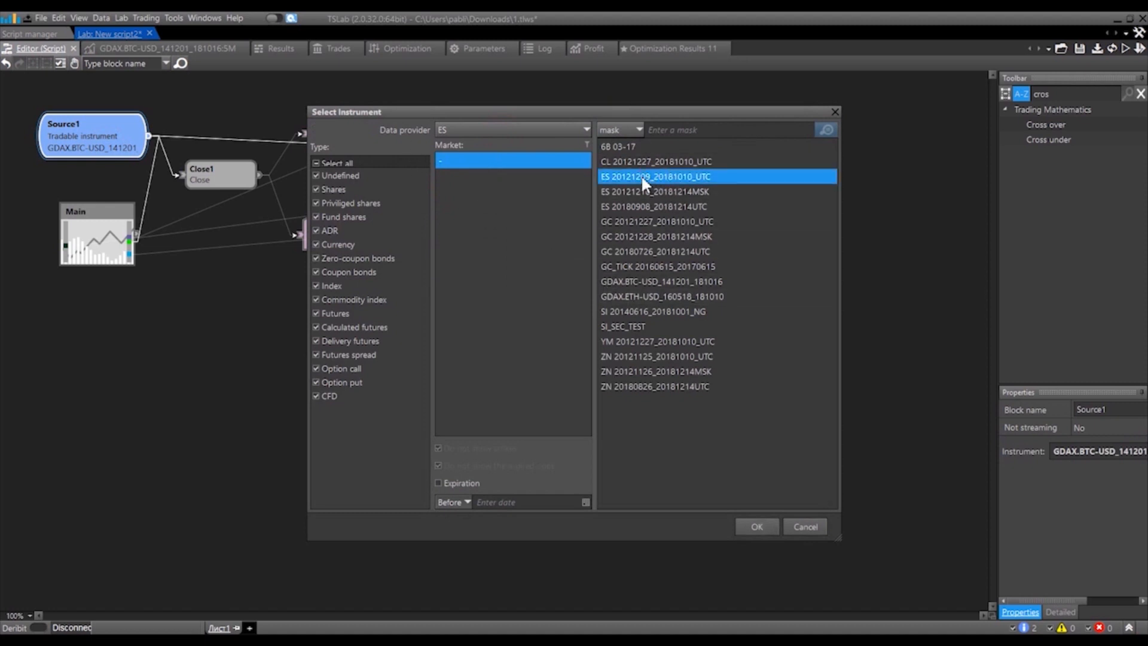
{"action": "double_click", "coordinate": [640, 174]}
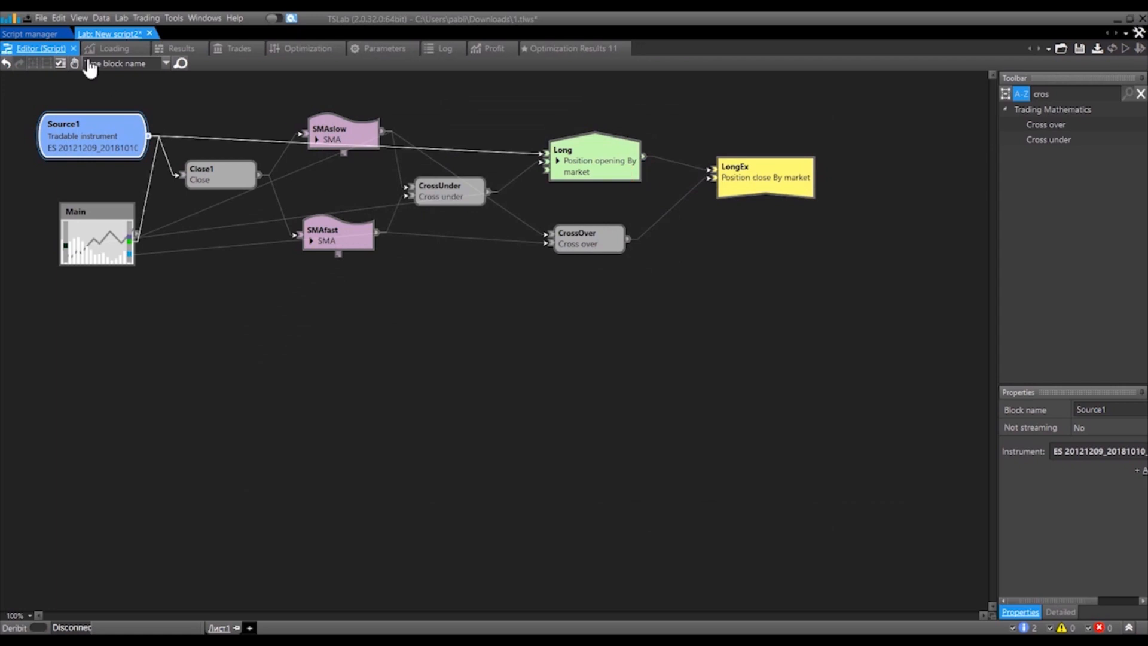
Examine the script's trades on the ES price chart and the resulting profit curve over the whole period
{"action": "left_click", "coordinate": [163, 49]}
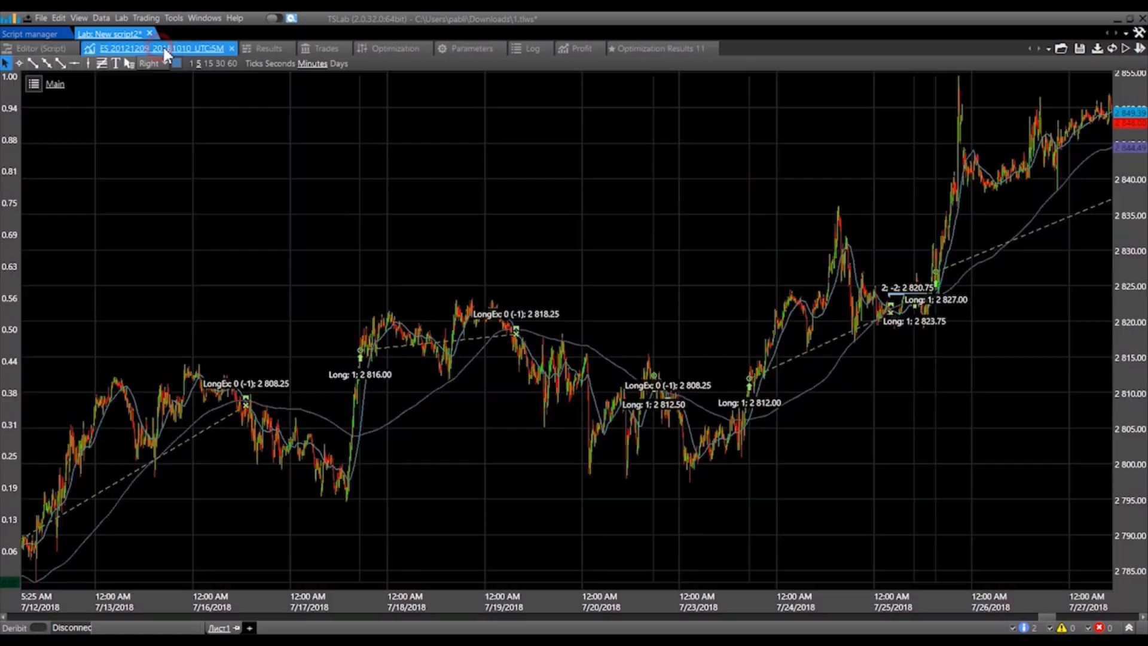
{"action": "scroll", "coordinate": [561, 189], "scroll_direction": "down", "scroll_amount": 3}
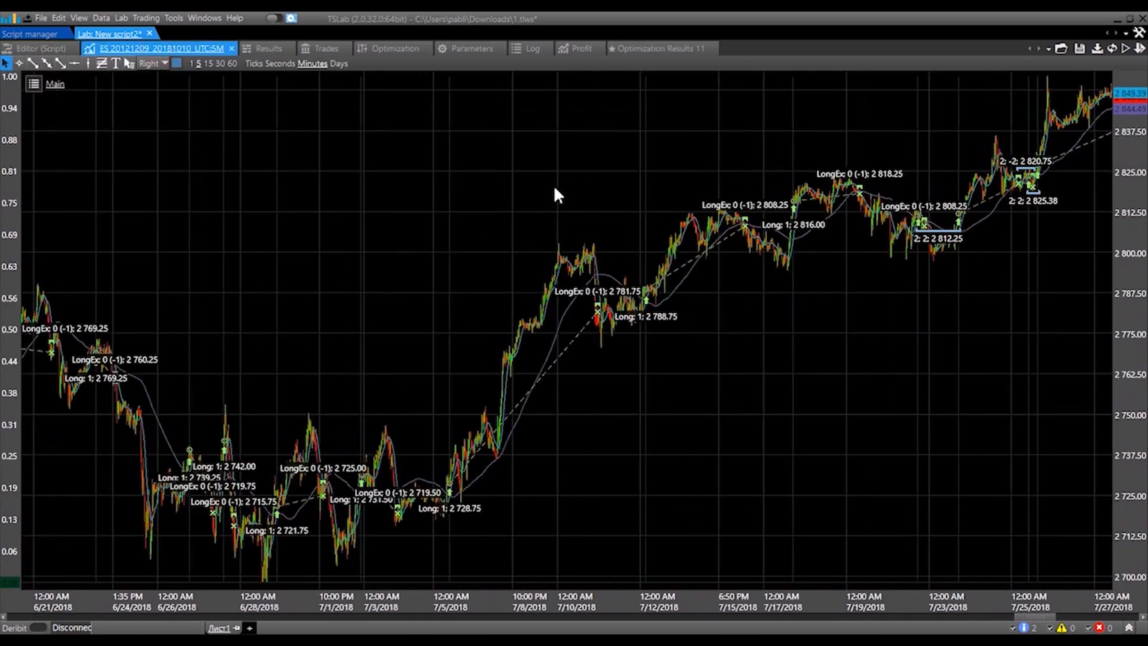
{"action": "scroll", "coordinate": [555, 191], "scroll_direction": "up", "scroll_amount": 1}
{"action": "scroll", "coordinate": [553, 184], "scroll_direction": "up", "scroll_amount": 2}
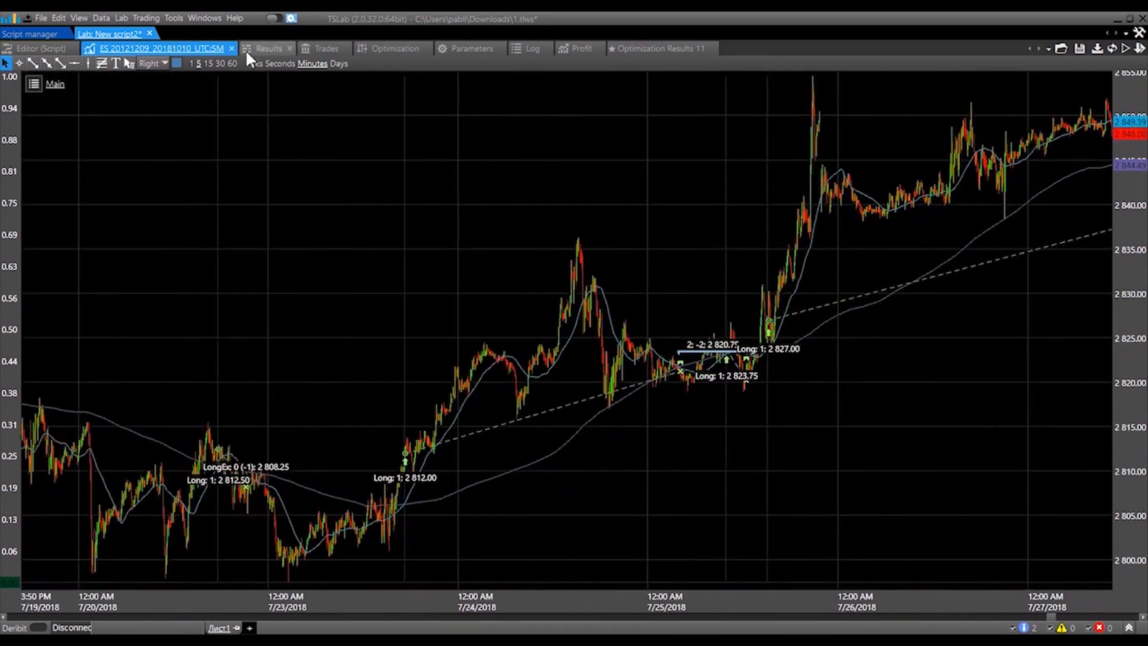
{"action": "left_click", "coordinate": [579, 53]}
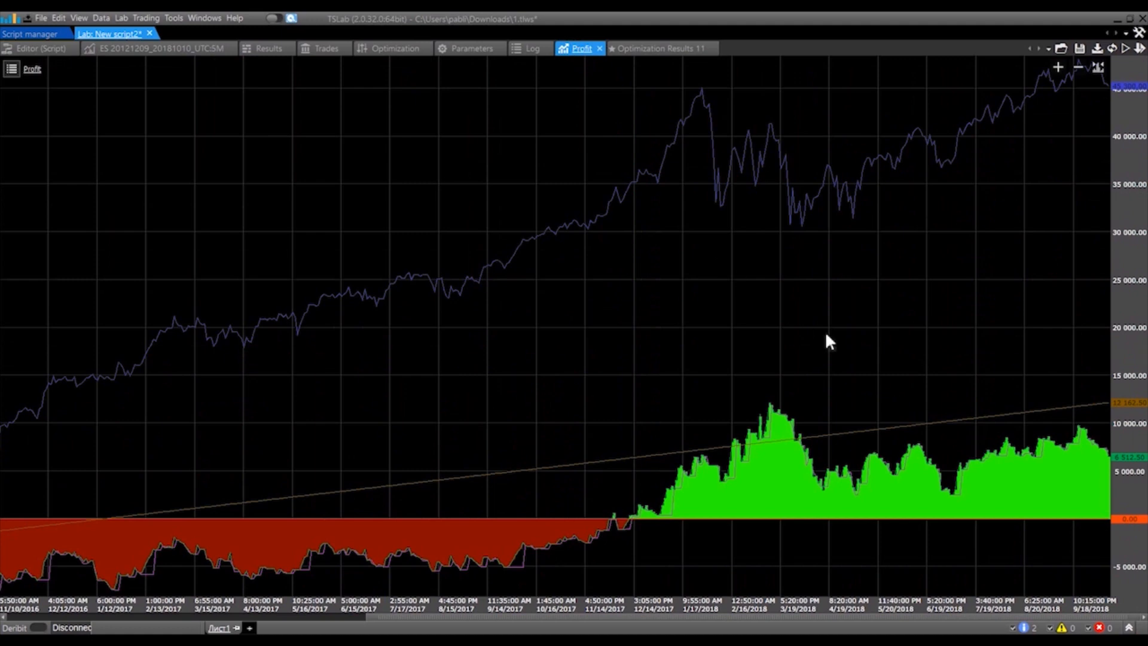
{"action": "scroll", "coordinate": [826, 336], "scroll_direction": "down", "scroll_amount": 2}
{"action": "scroll", "coordinate": [832, 311], "scroll_direction": "up", "scroll_amount": 4}
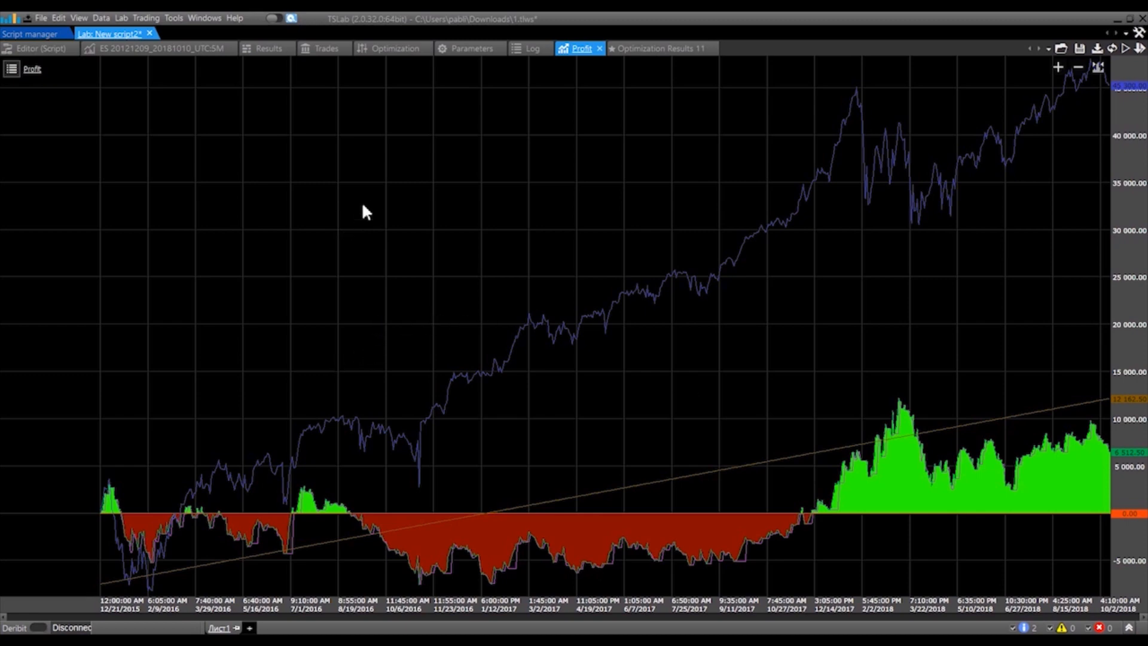
Rearrange the script diagram by shifting the Long, CrossOver and LongEx blocks slightly upward
{"action": "left_click", "coordinate": [33, 49]}
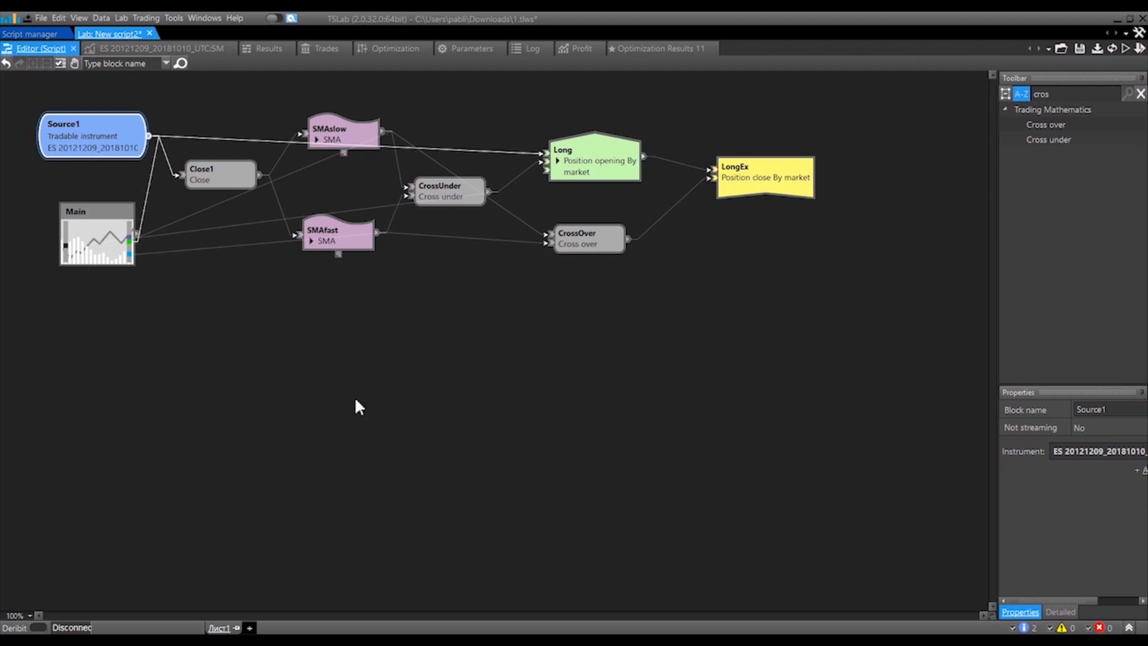
{"action": "left_click", "coordinate": [594, 166]}
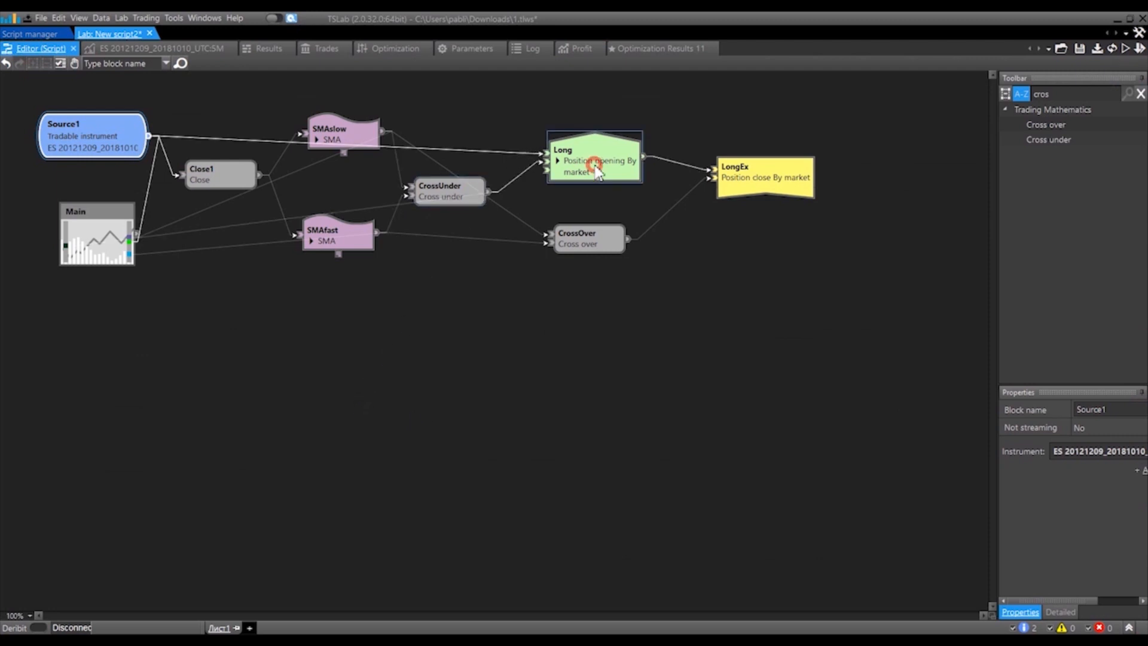
{"action": "left_click_drag", "start_coordinate": [594, 167], "coordinate": [592, 148]}
{"action": "left_click", "coordinate": [592, 241]}
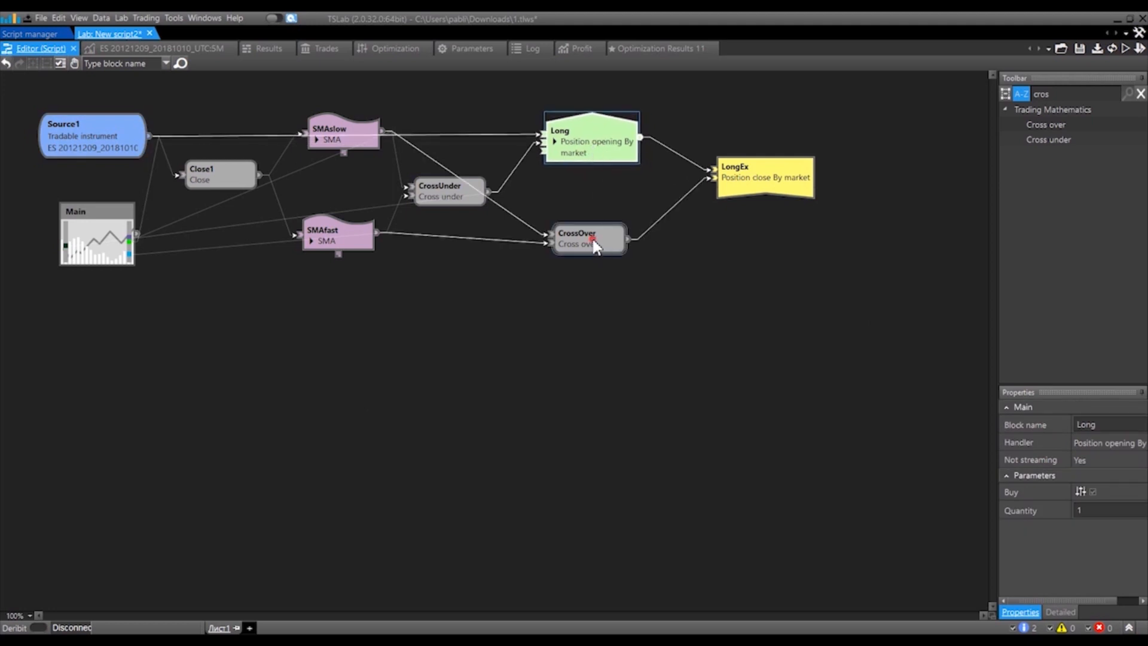
{"action": "left_click_drag", "start_coordinate": [594, 245], "coordinate": [594, 243]}
{"action": "left_click_drag", "start_coordinate": [782, 188], "coordinate": [766, 168]}
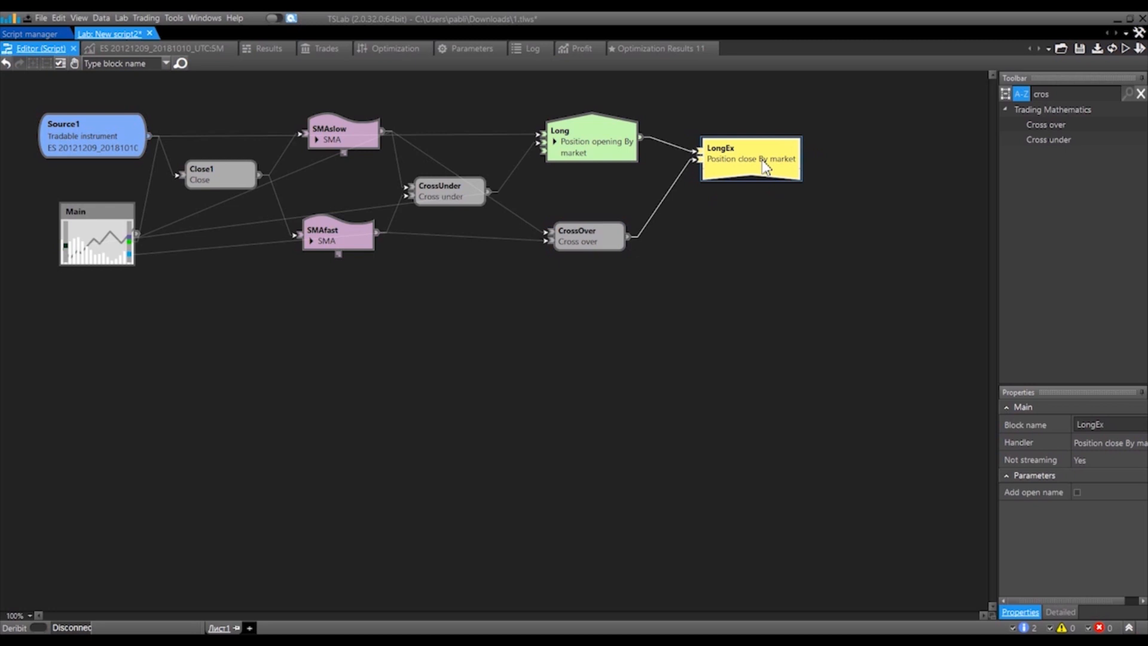